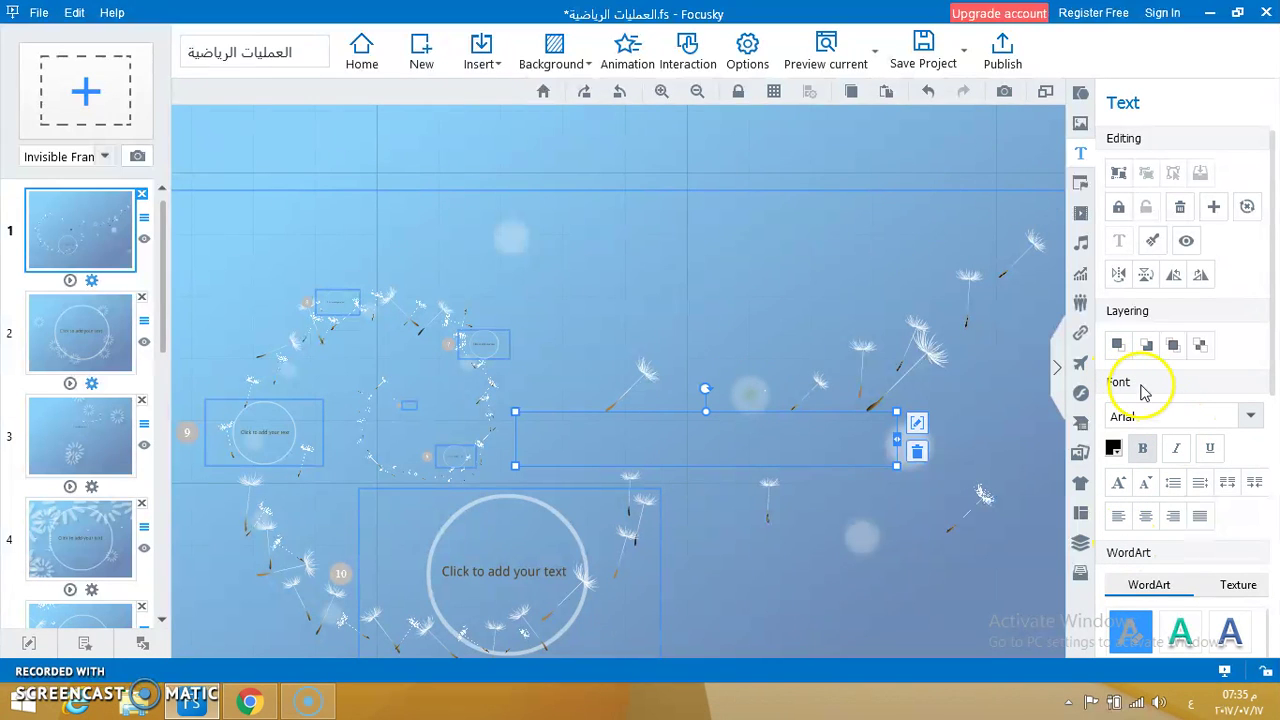
- Set the empty title box's font to Arial Black and try to paste the copied title into it
click(1249, 417)
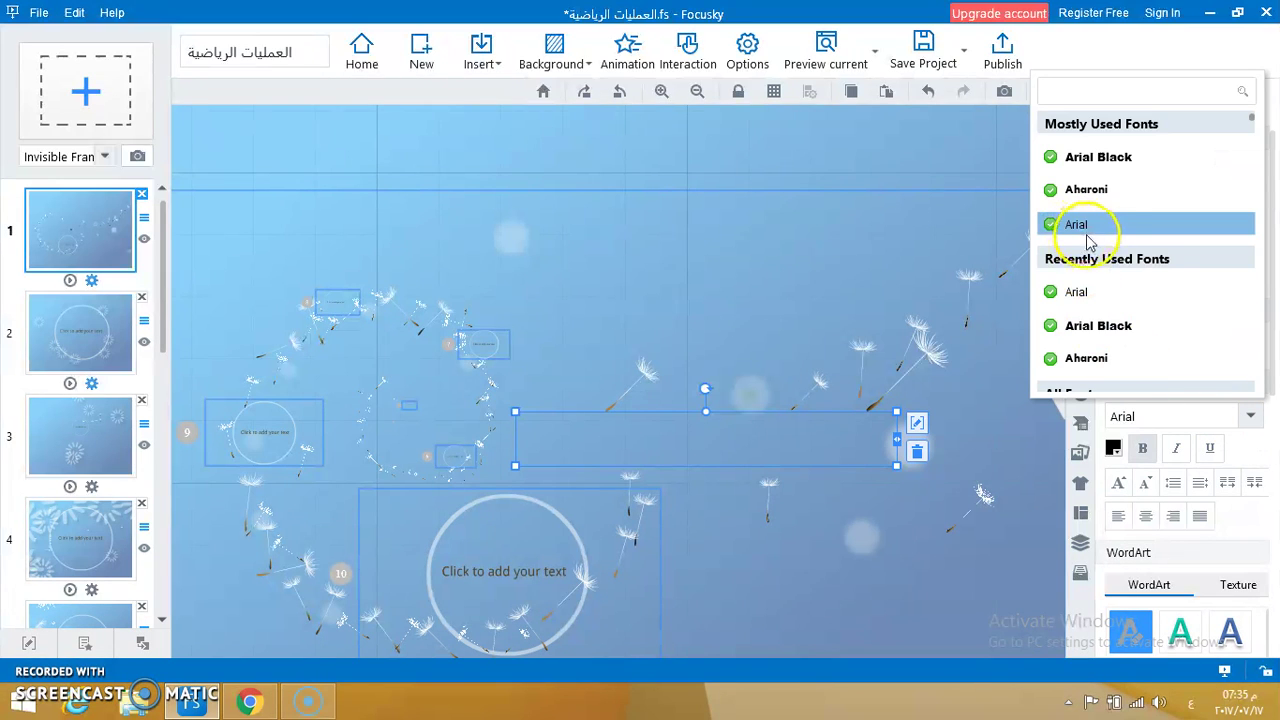
click(1072, 328)
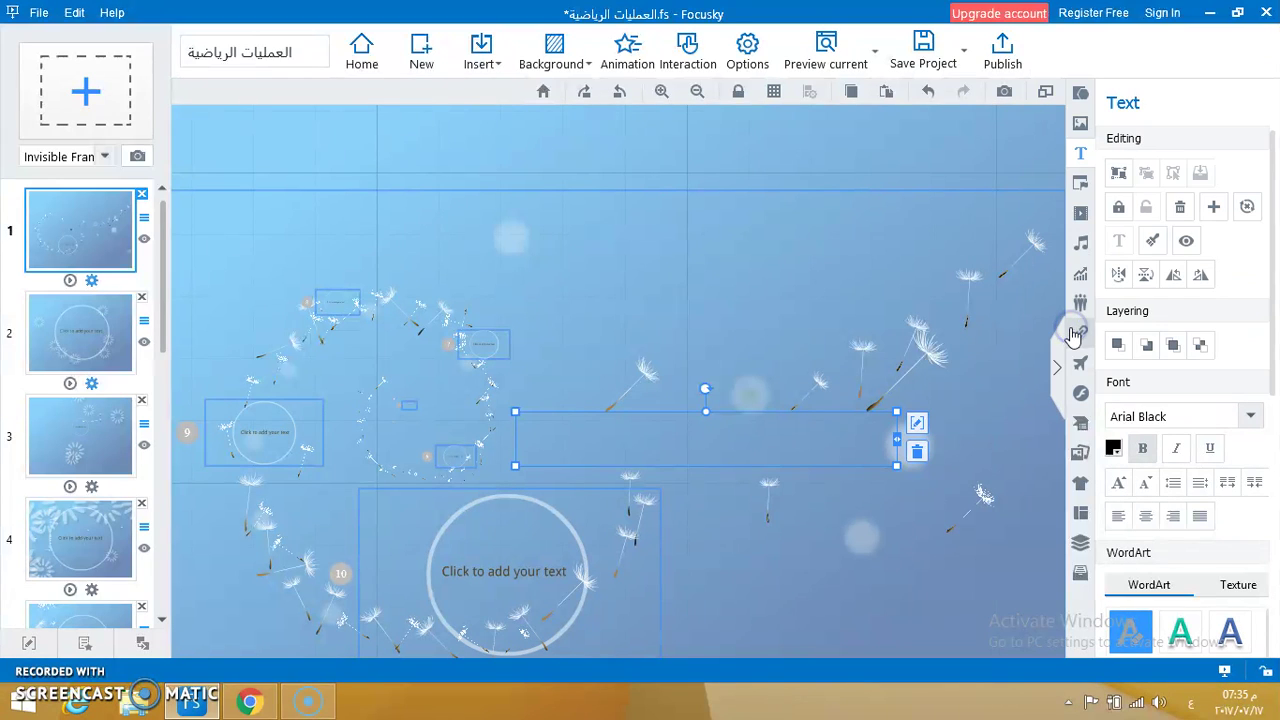
right_click(746, 452)
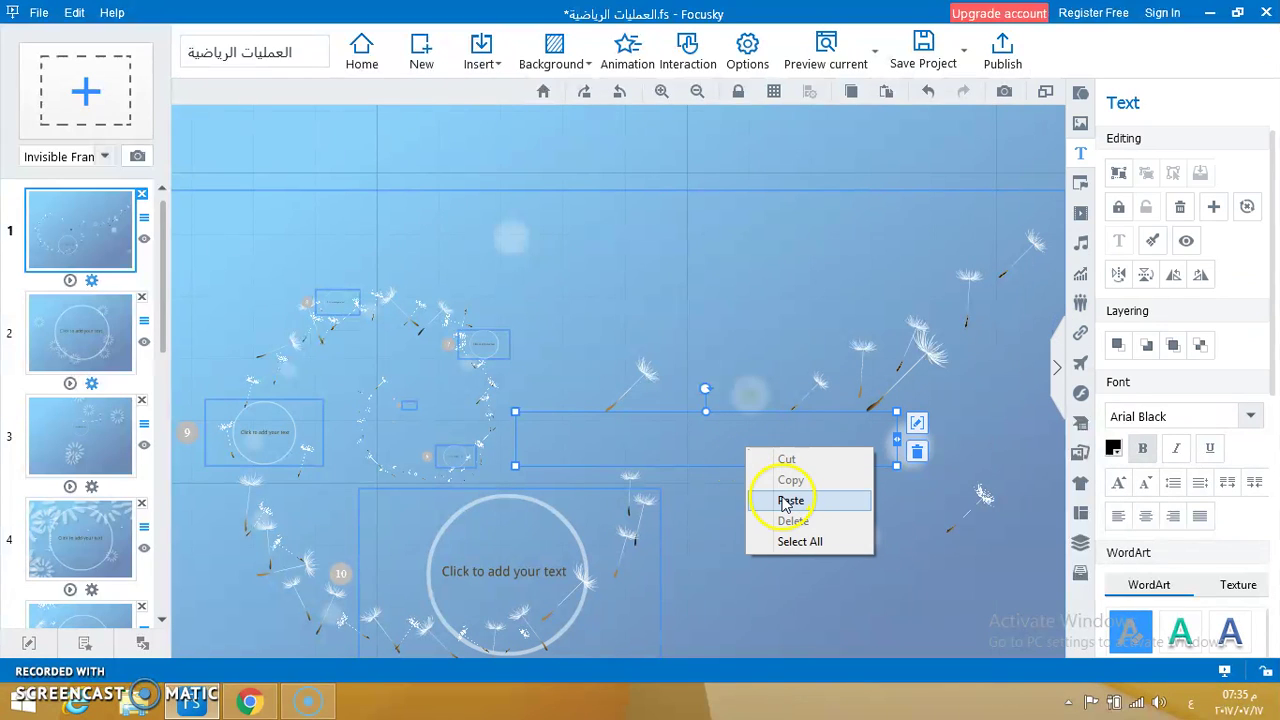
click(783, 500)
click(778, 447)
right_click(778, 445)
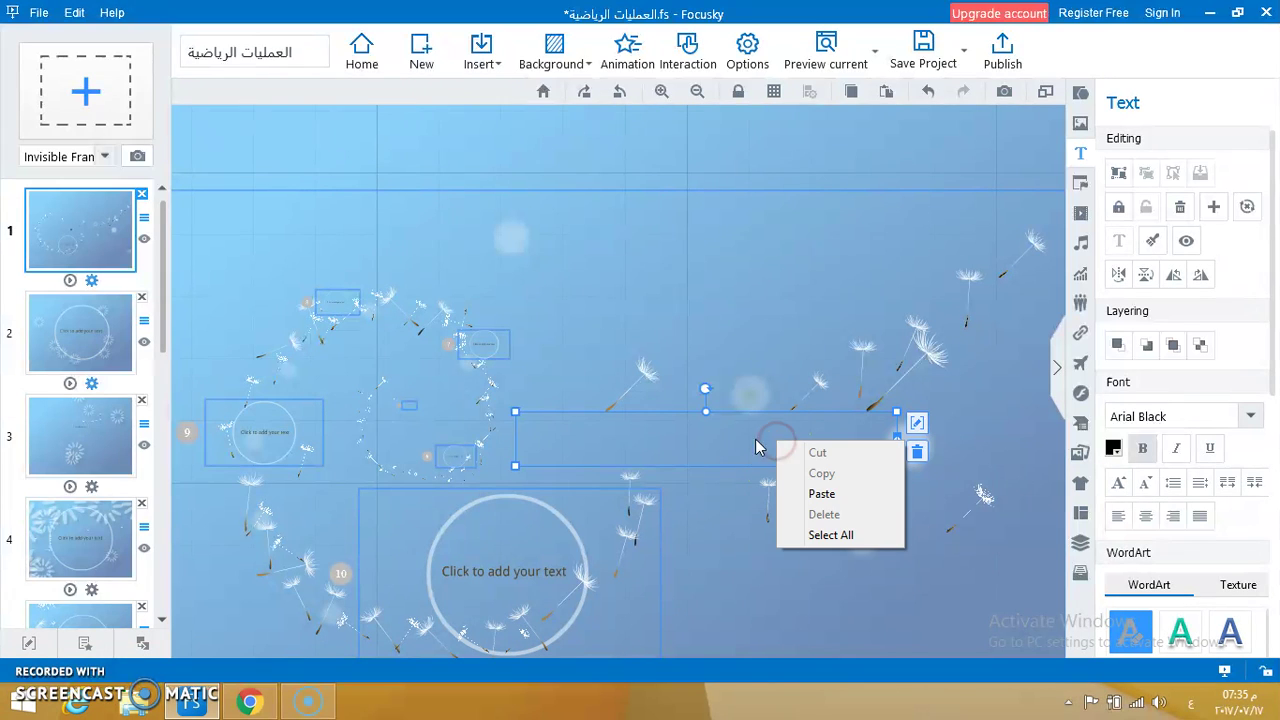
click(729, 433)
click(729, 432)
right_click(729, 432)
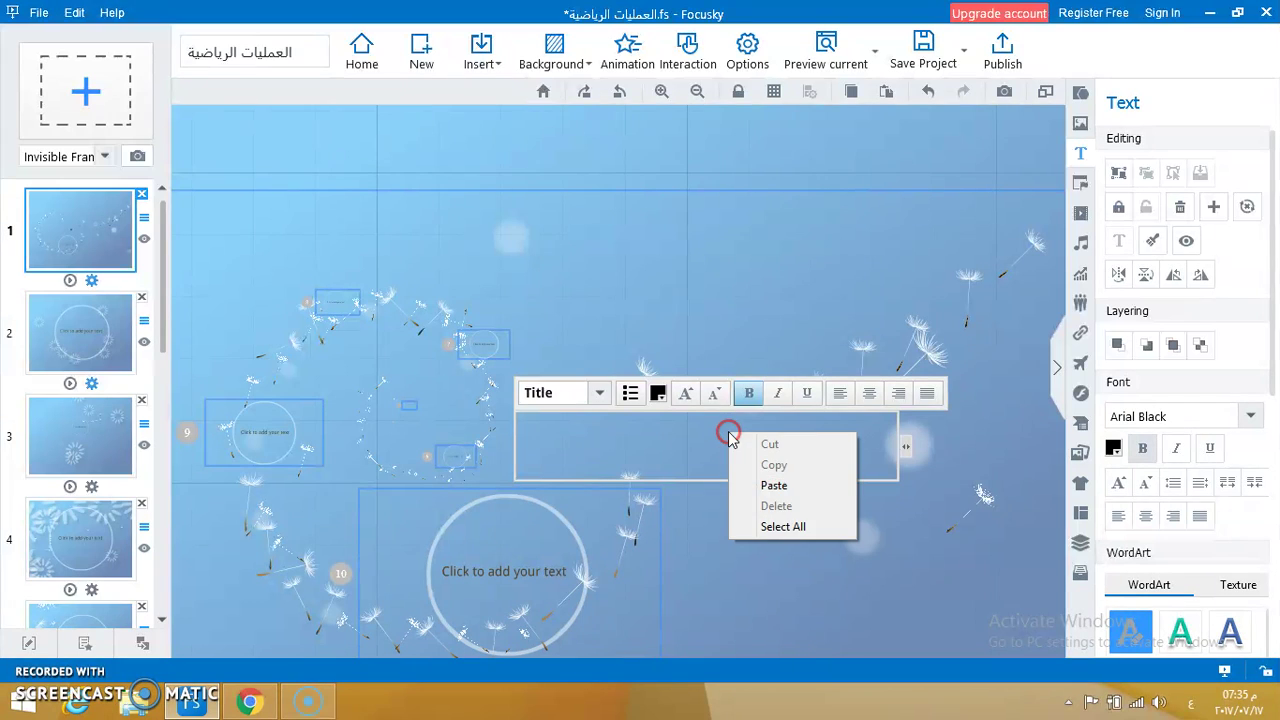
click(768, 485)
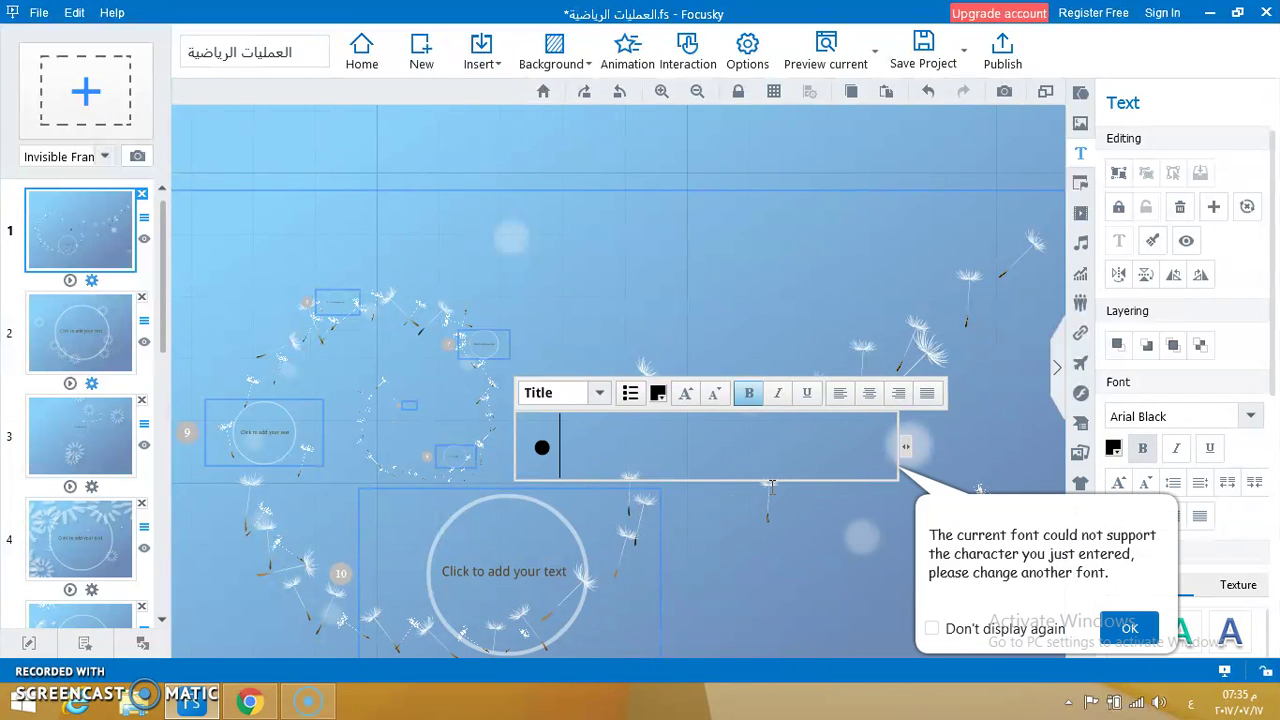
click(1125, 627)
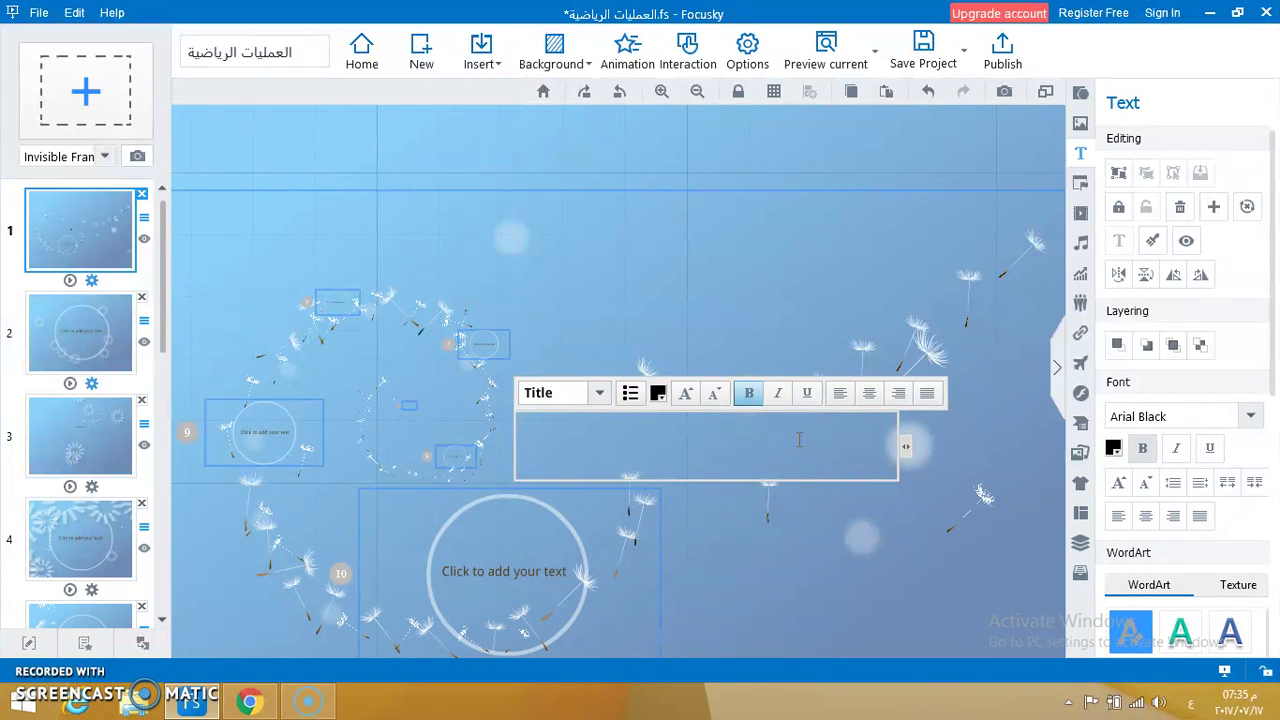
- Set the title box's font to Arial and paste the title "العمليات الحسابية" into it
click(1171, 415)
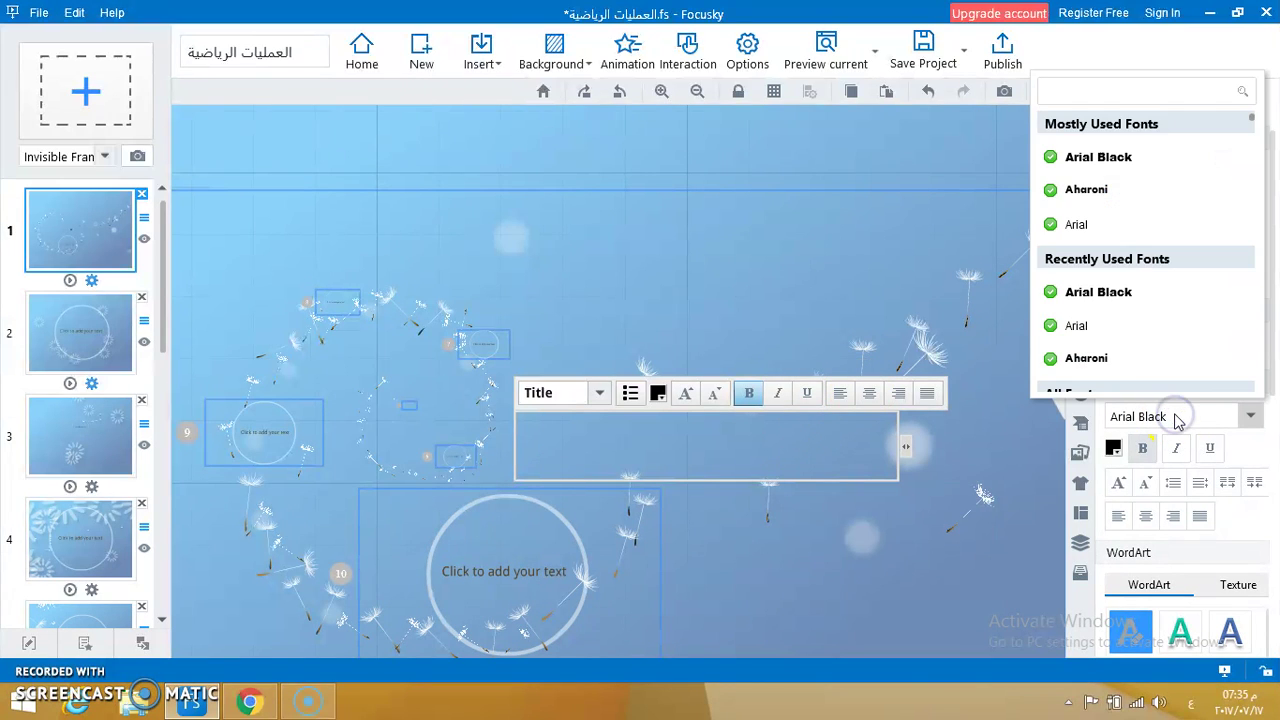
click(1128, 325)
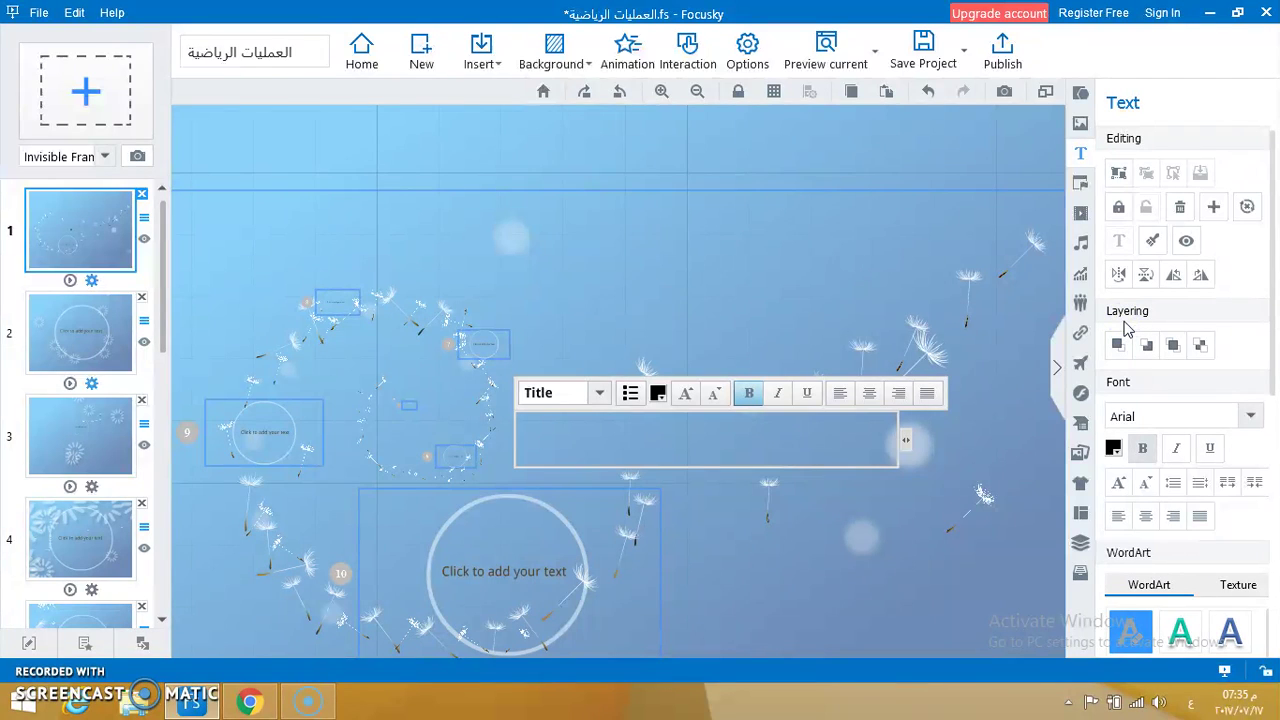
right_click(777, 435)
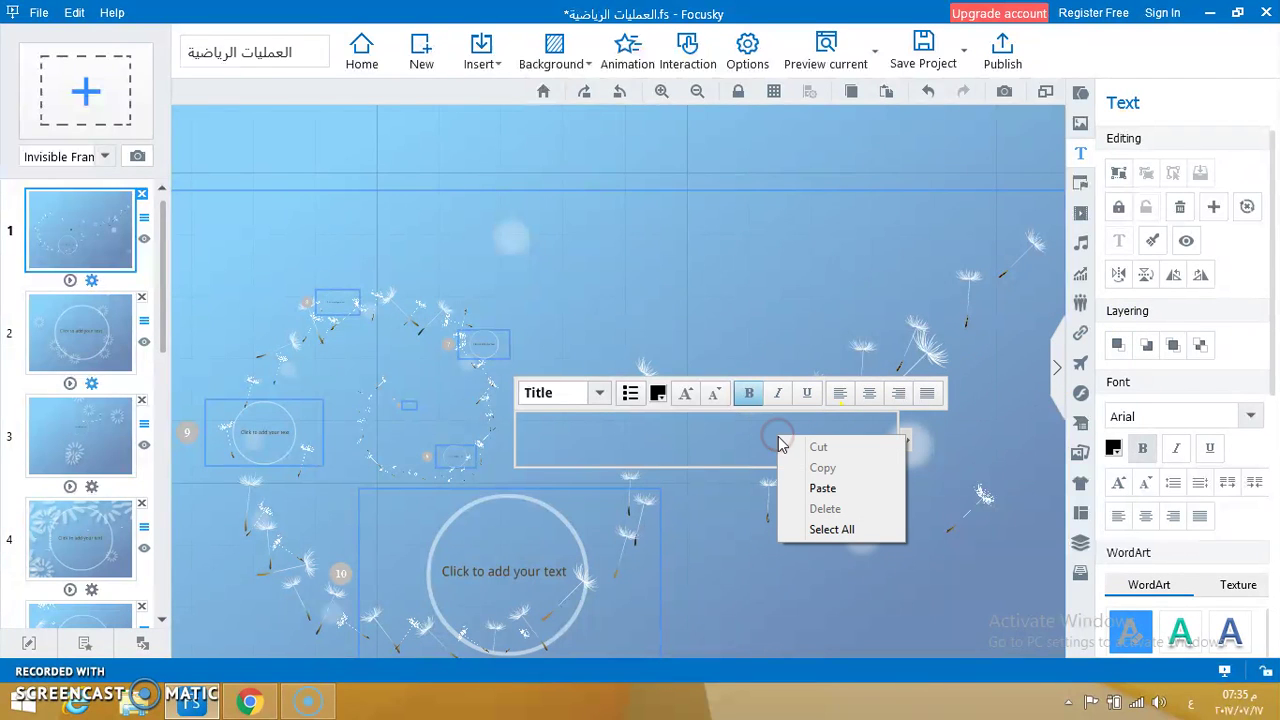
click(822, 489)
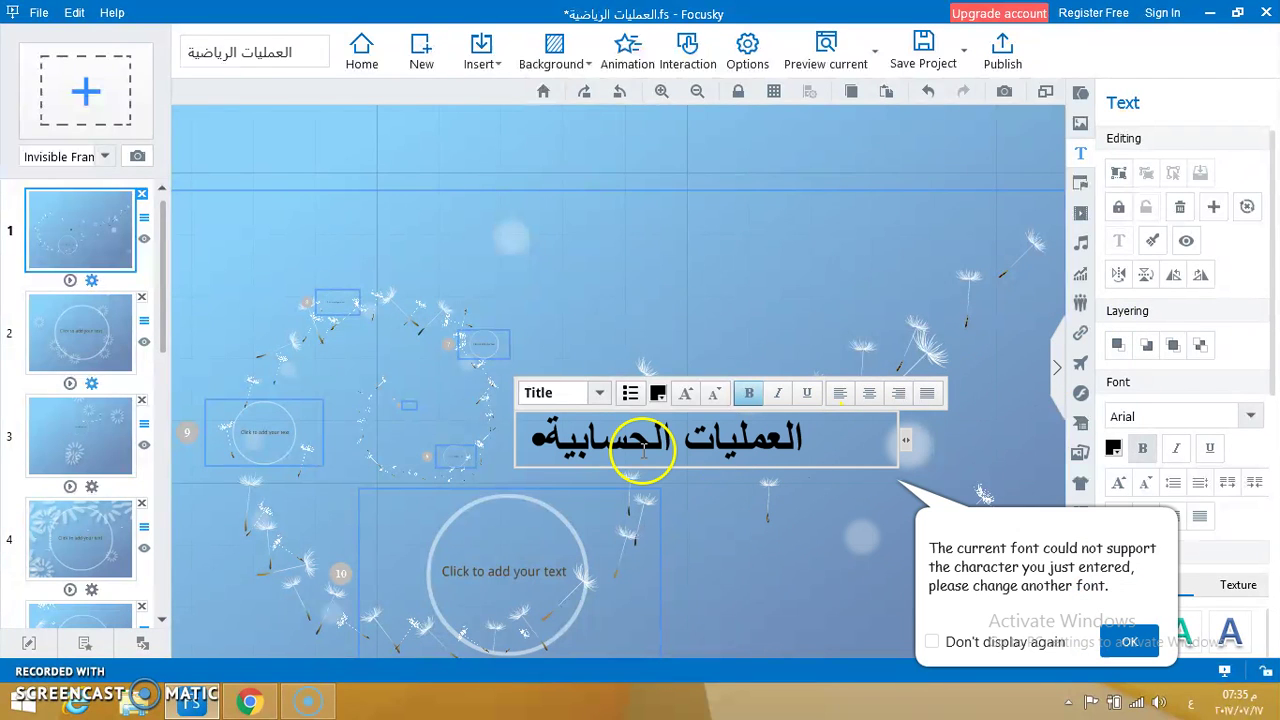
- Remove the bullet from the pasted title and enlarge its text slightly
click(624, 393)
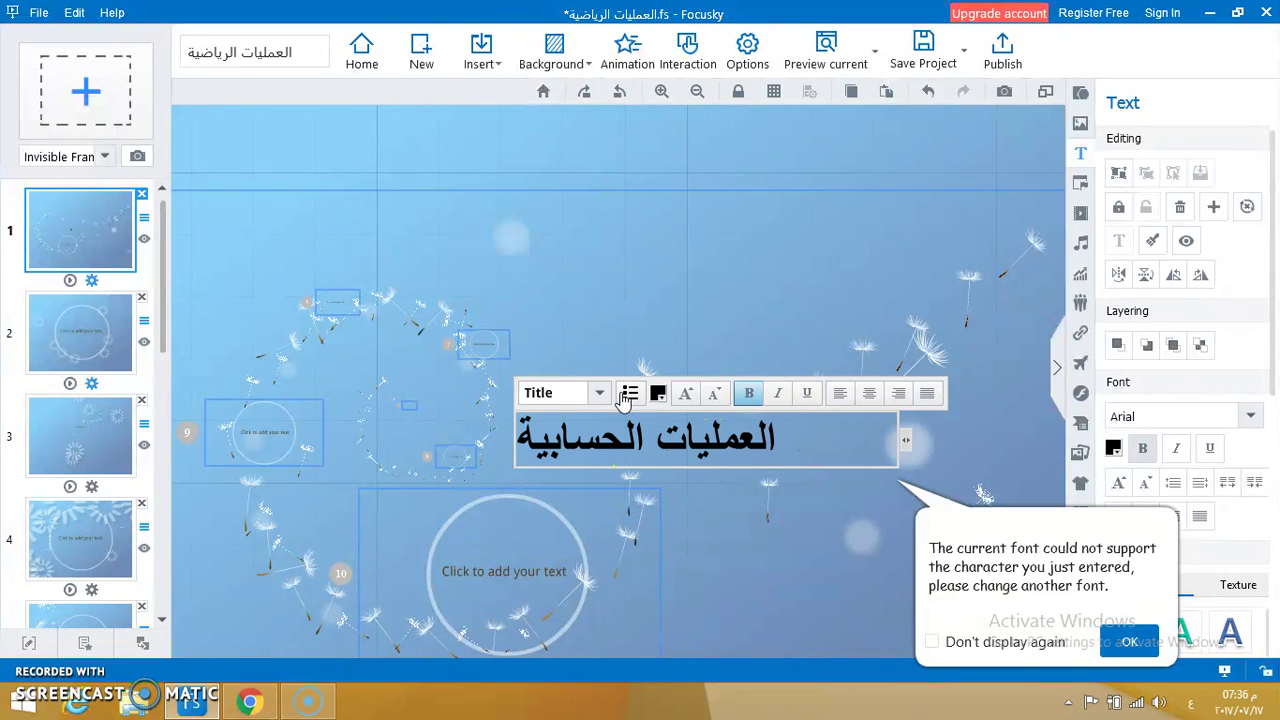
click(1127, 641)
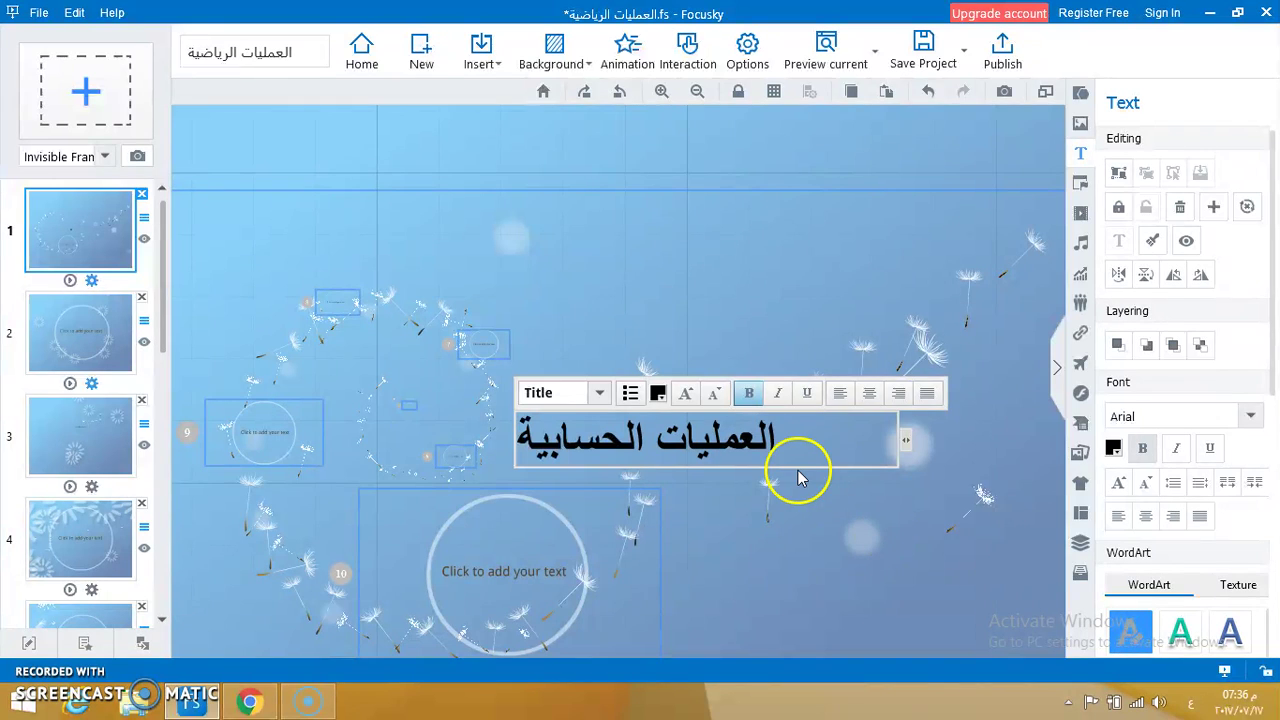
click(688, 394)
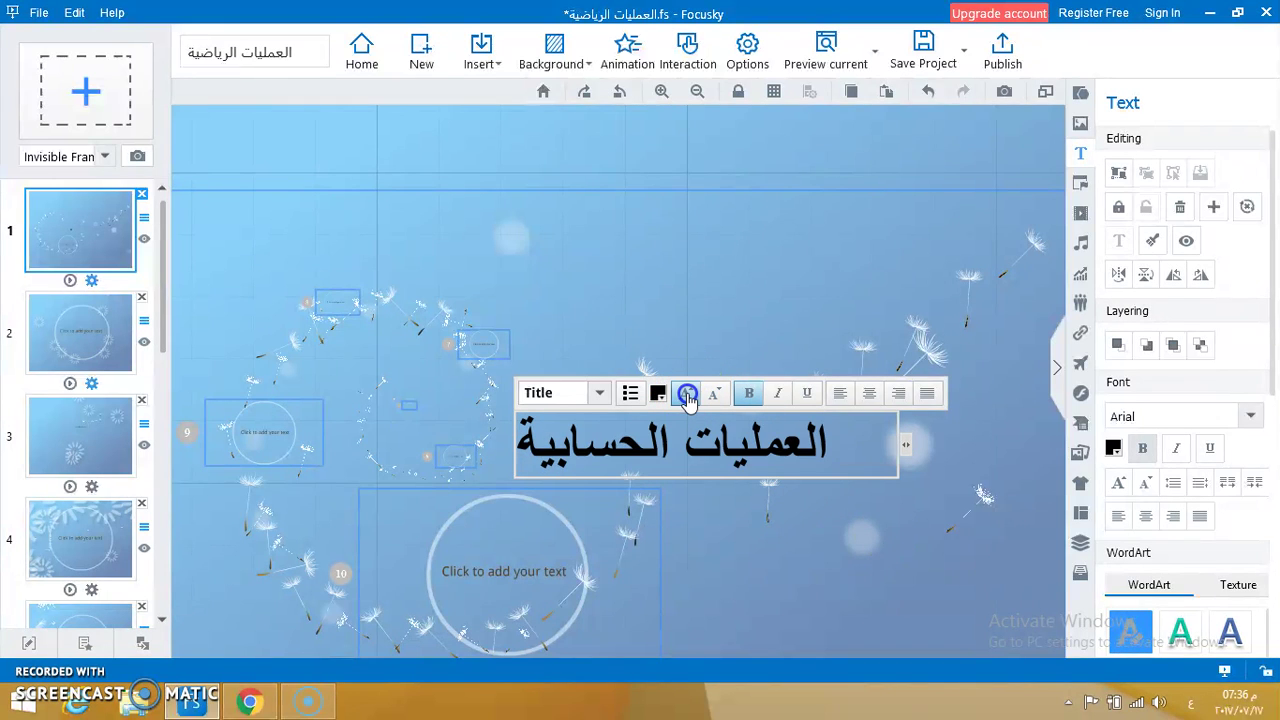
click(688, 394)
click(713, 394)
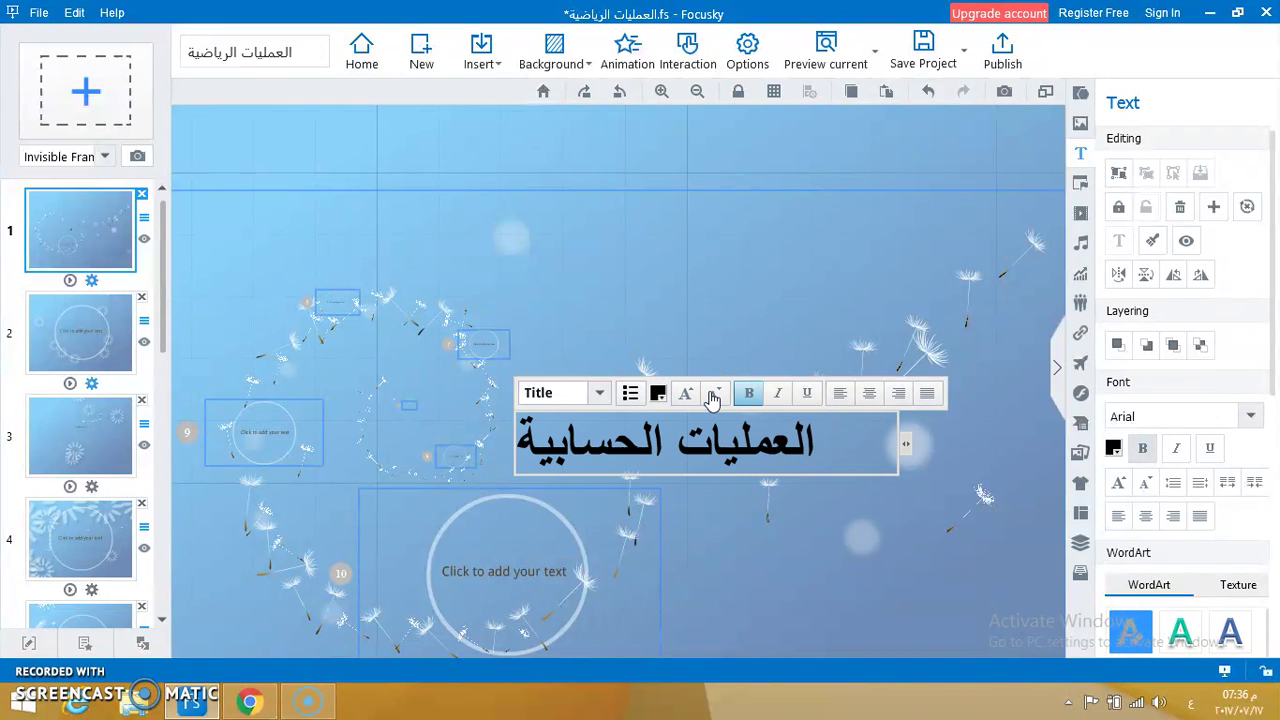
- Try the title without bold and in italics, and restore its bold upright style
click(745, 393)
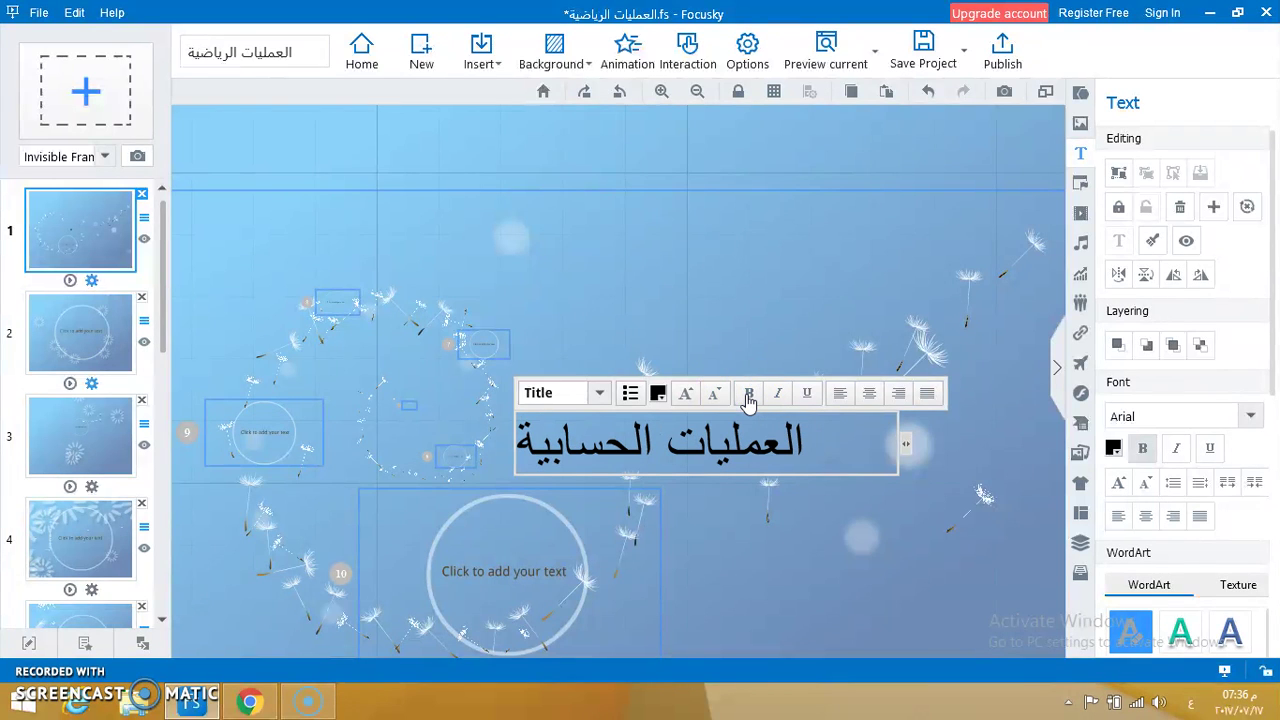
click(748, 394)
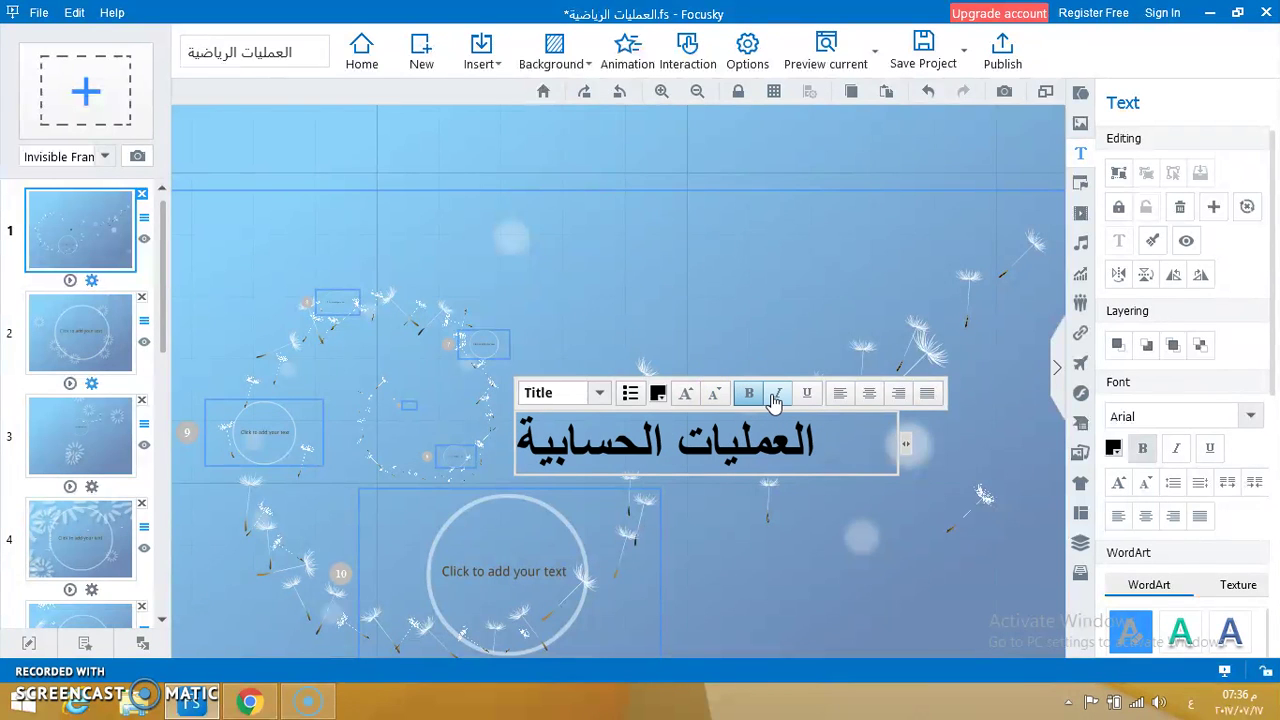
click(774, 395)
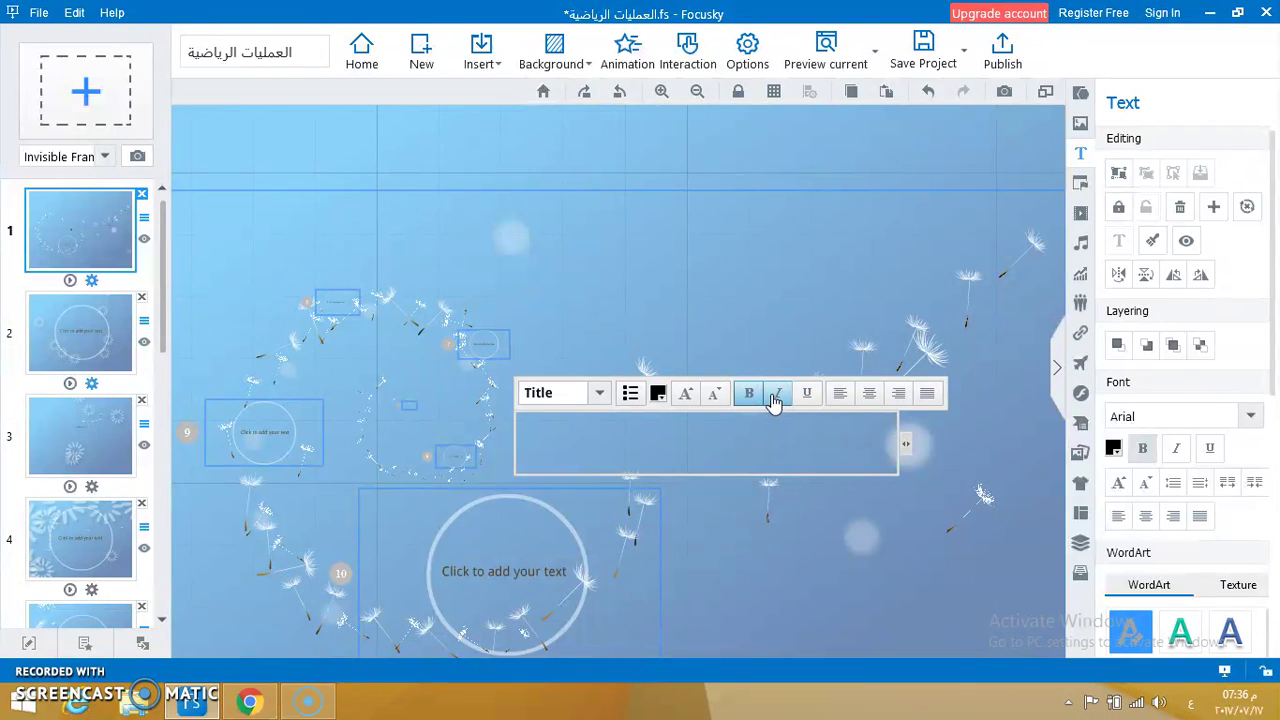
click(774, 395)
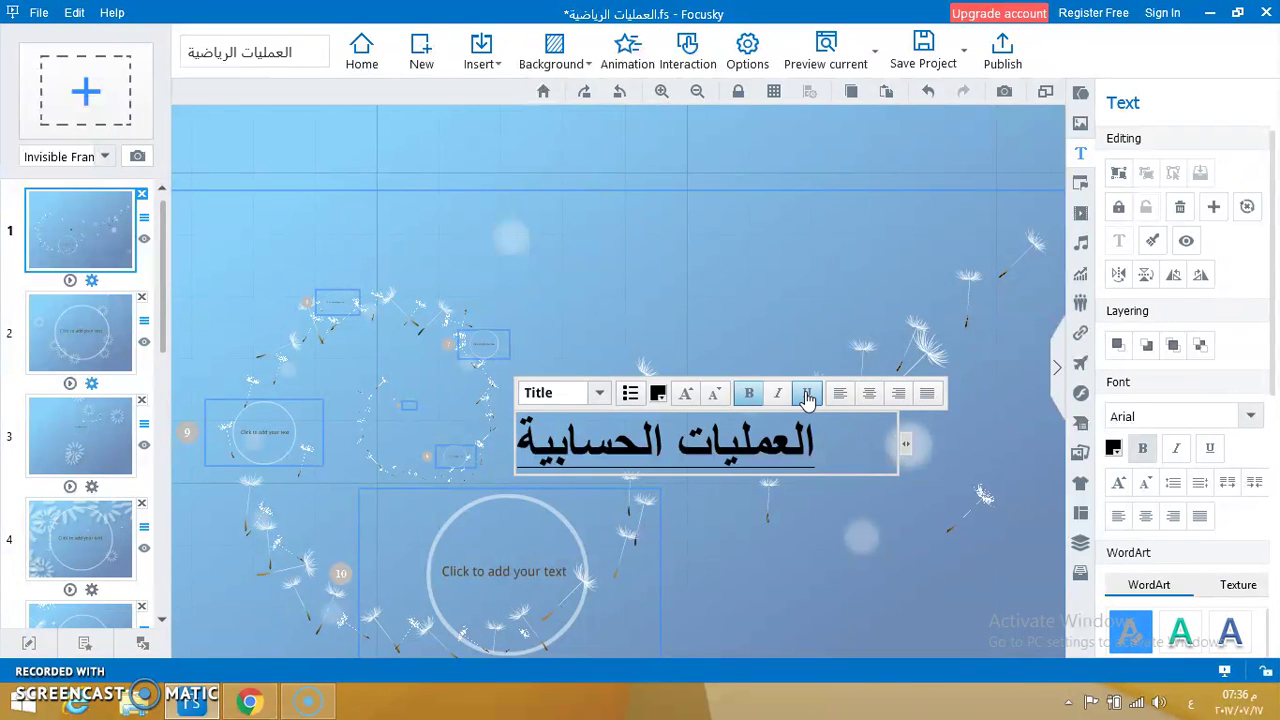
- Underline the title, centre it in its text box, and finish editing the text
click(812, 396)
click(869, 394)
click(896, 395)
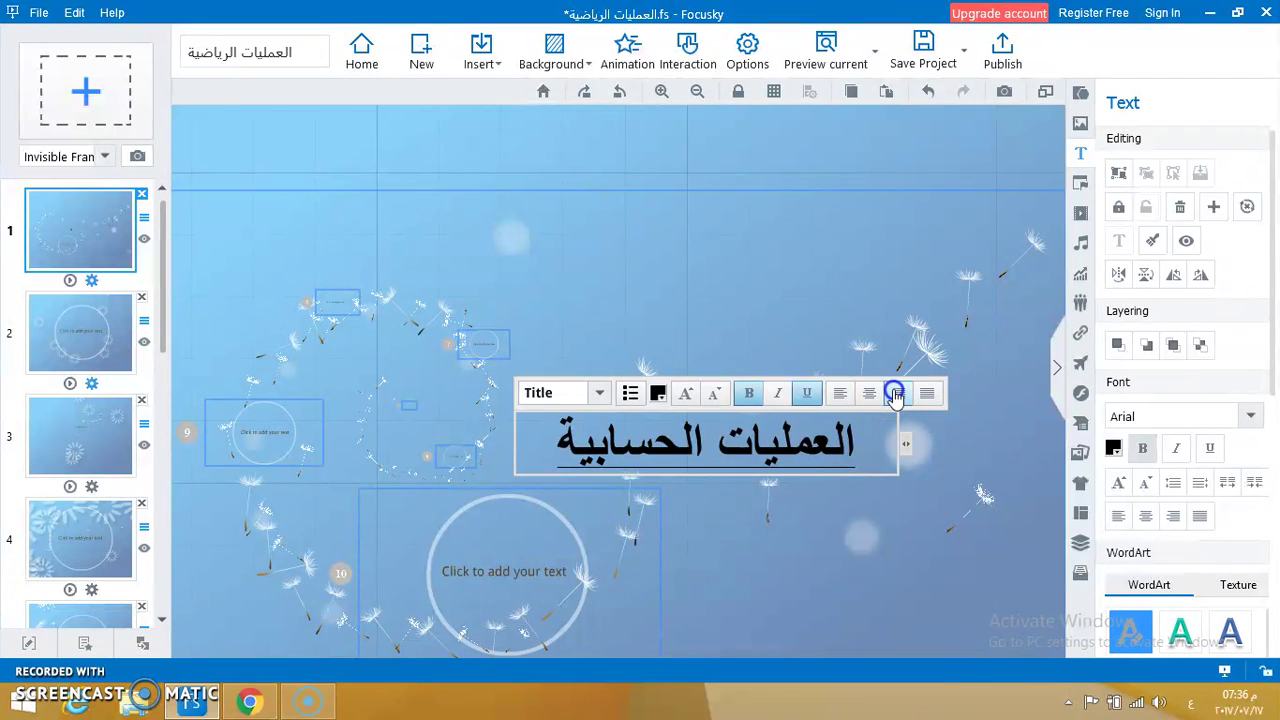
click(870, 395)
click(749, 514)
click(748, 513)
click(750, 462)
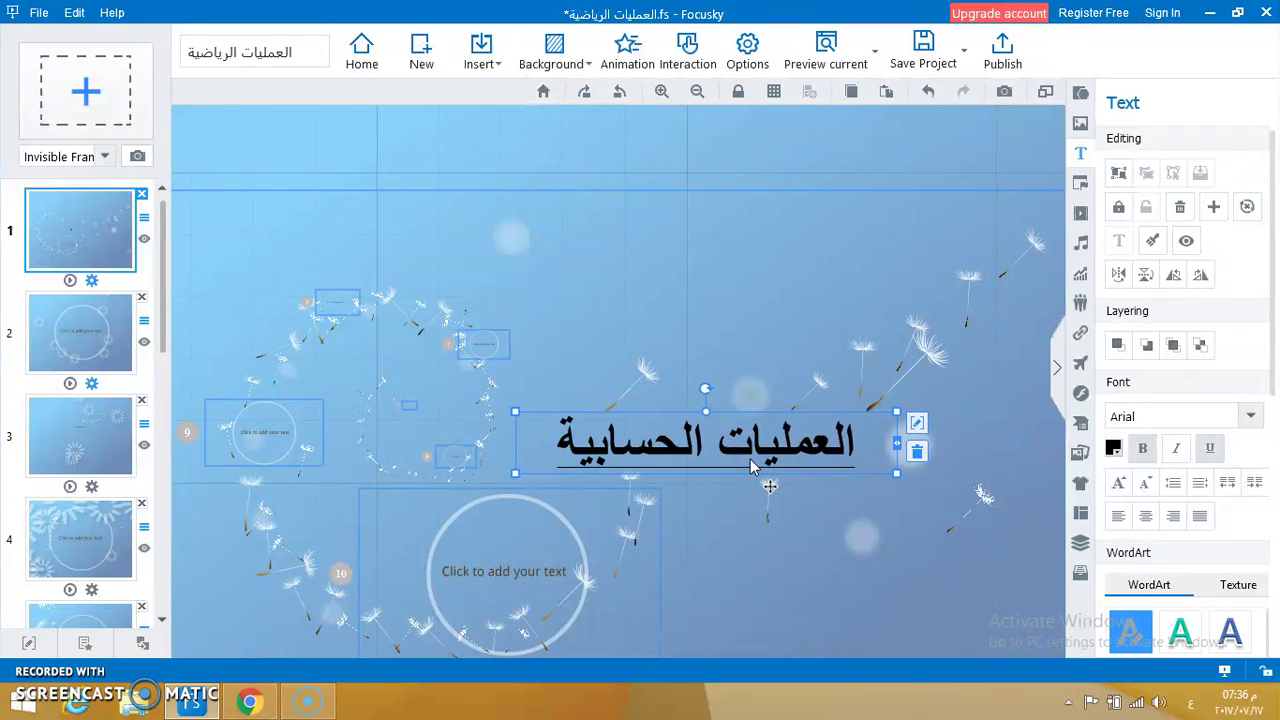
click(766, 519)
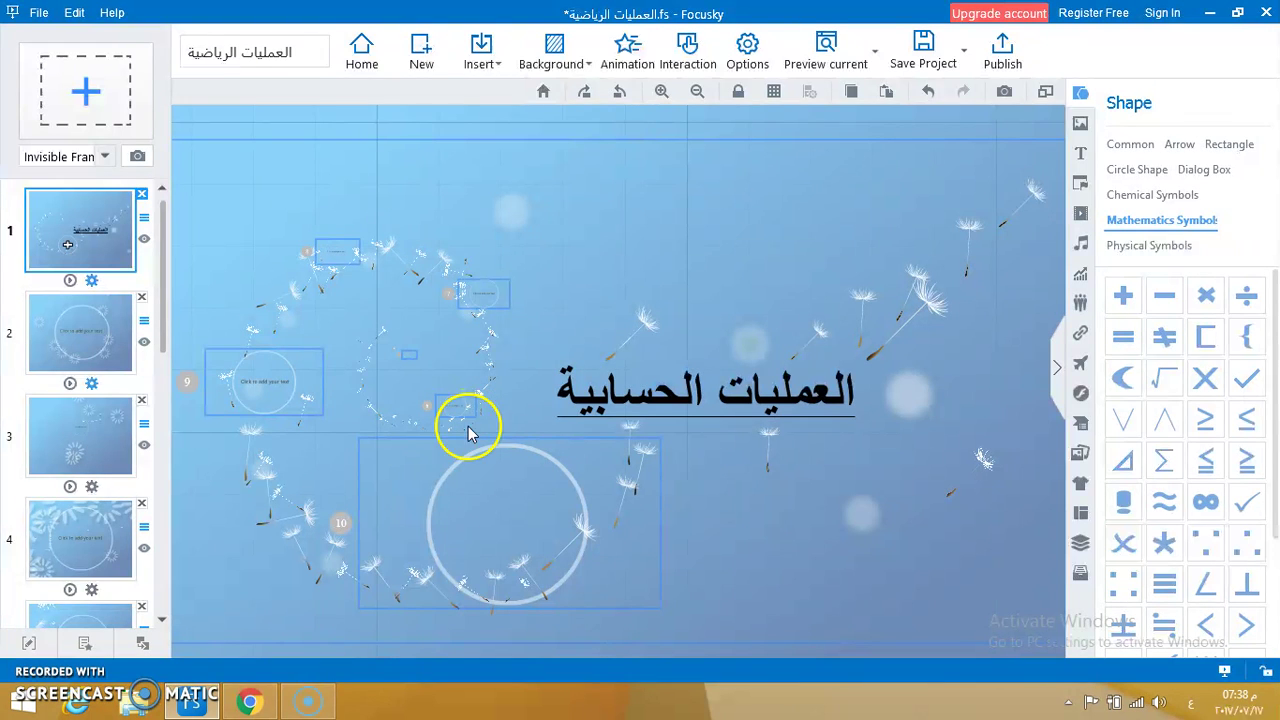
- Delete the "Click to add your text" placeholder inside the circle on slide 2
click(90, 333)
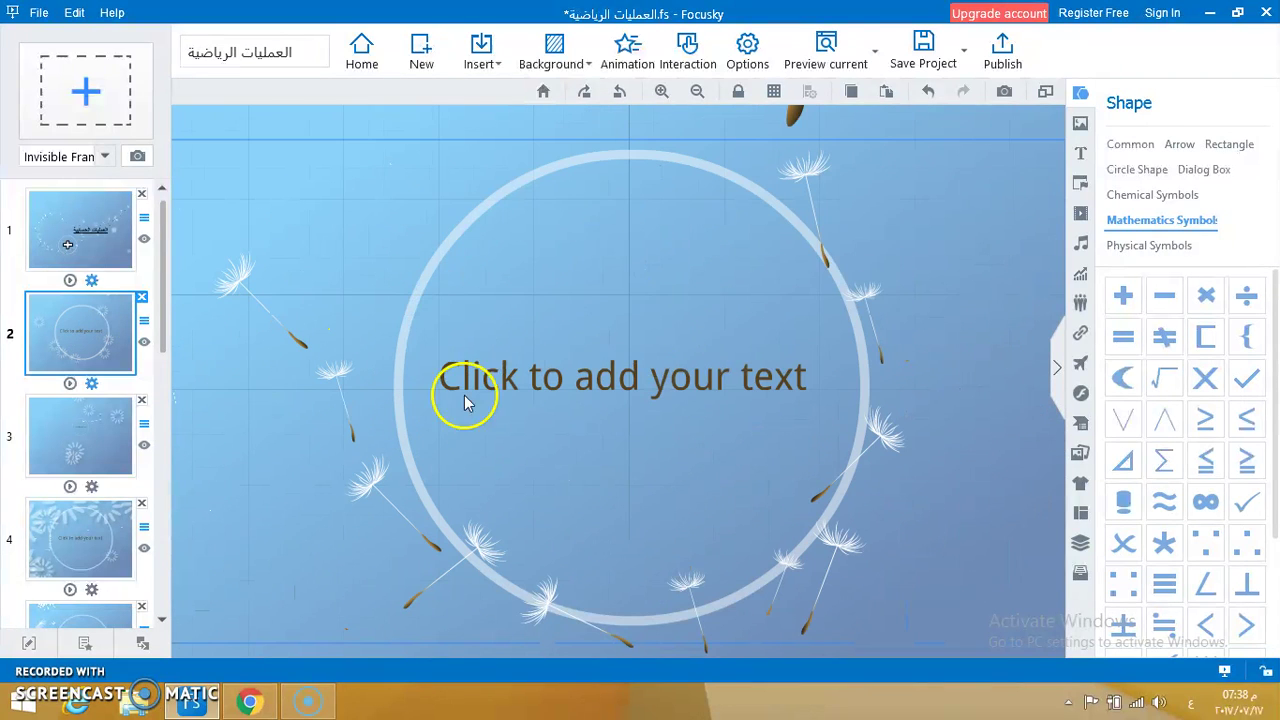
click(643, 378)
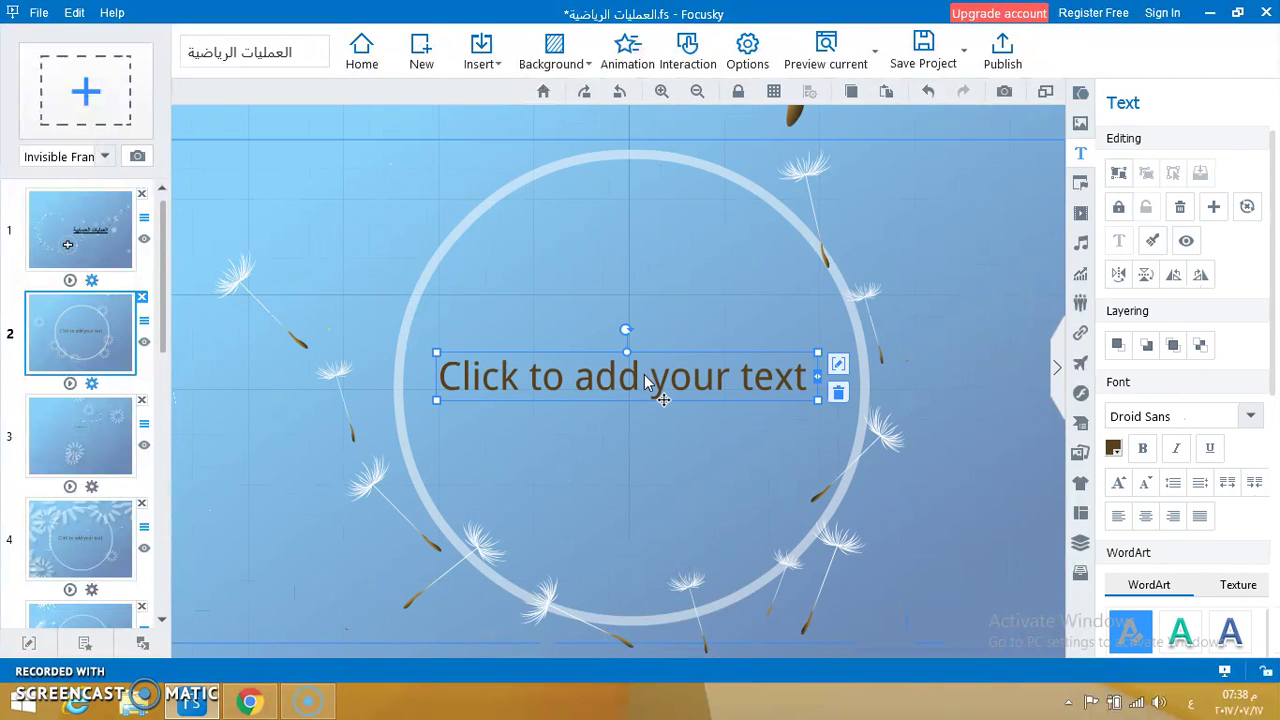
click(837, 390)
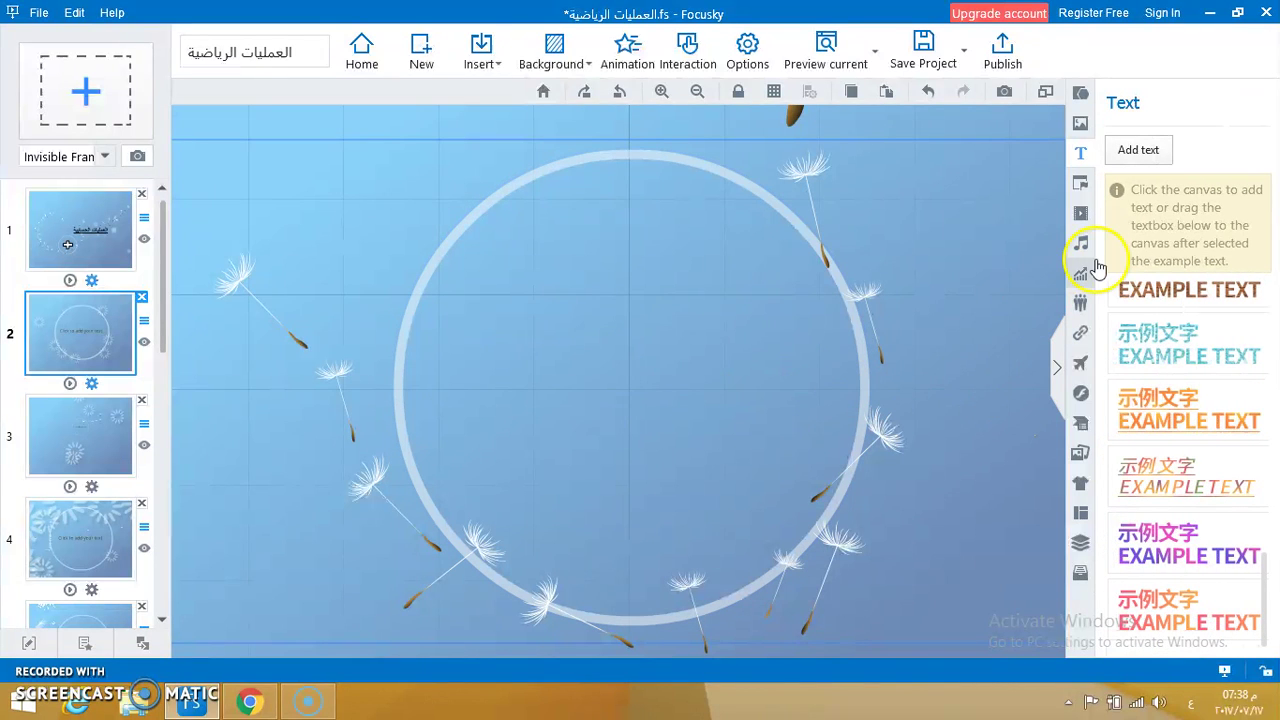
- Insert the Plus mathematics symbol inside slide 2's circle and enlarge it around the circle's centre
click(1081, 95)
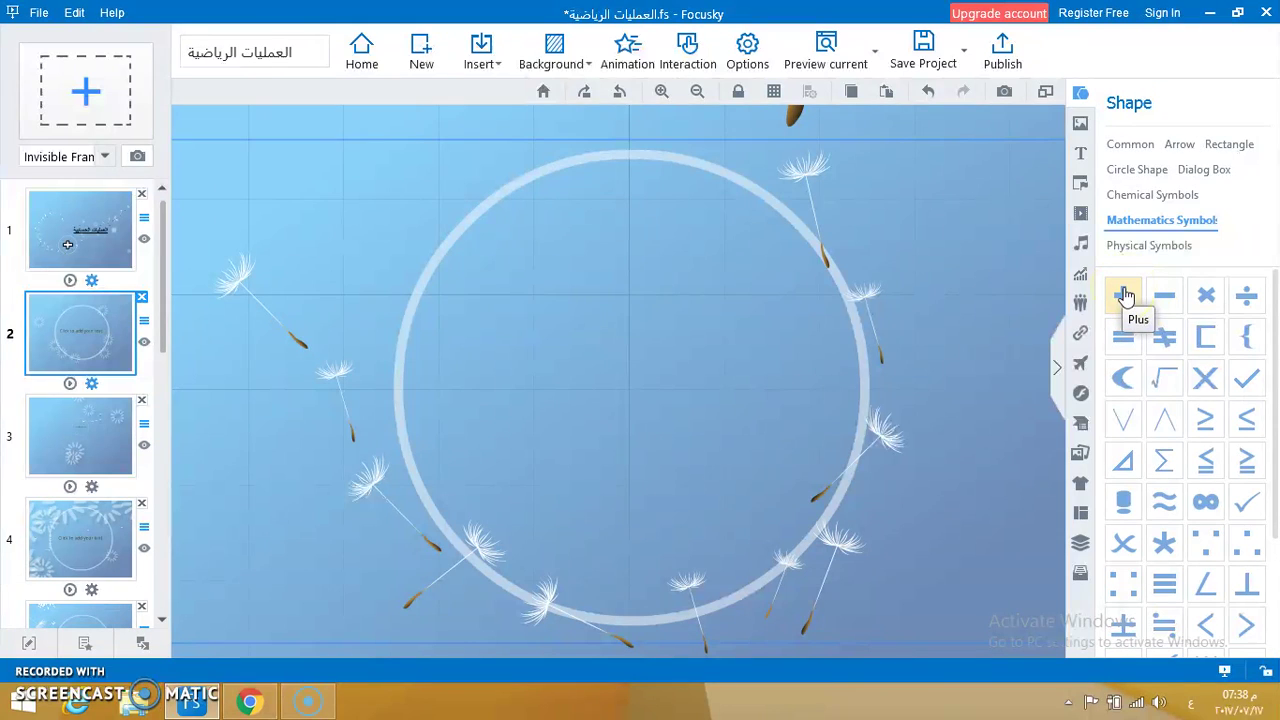
drag(1125, 291, 635, 376)
click(645, 390)
drag(635, 322, 637, 276)
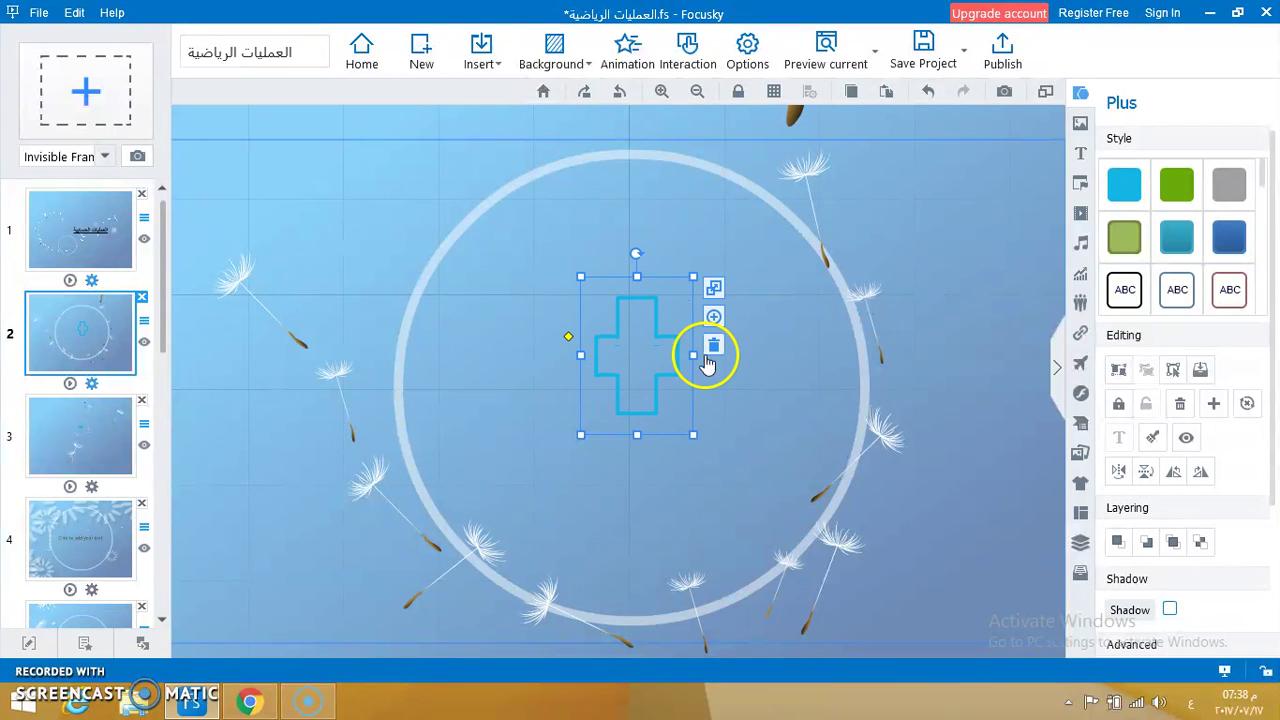
drag(693, 356, 741, 362)
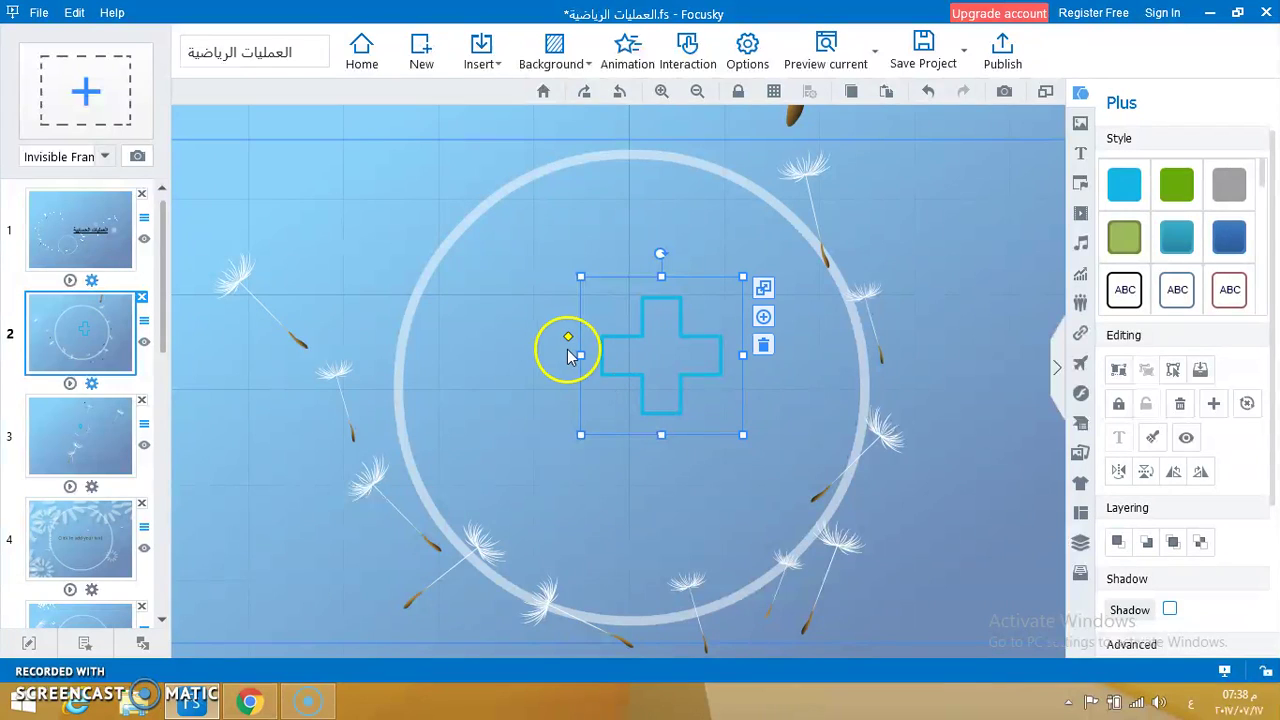
drag(581, 362, 528, 362)
drag(636, 435, 637, 495)
drag(529, 384, 513, 390)
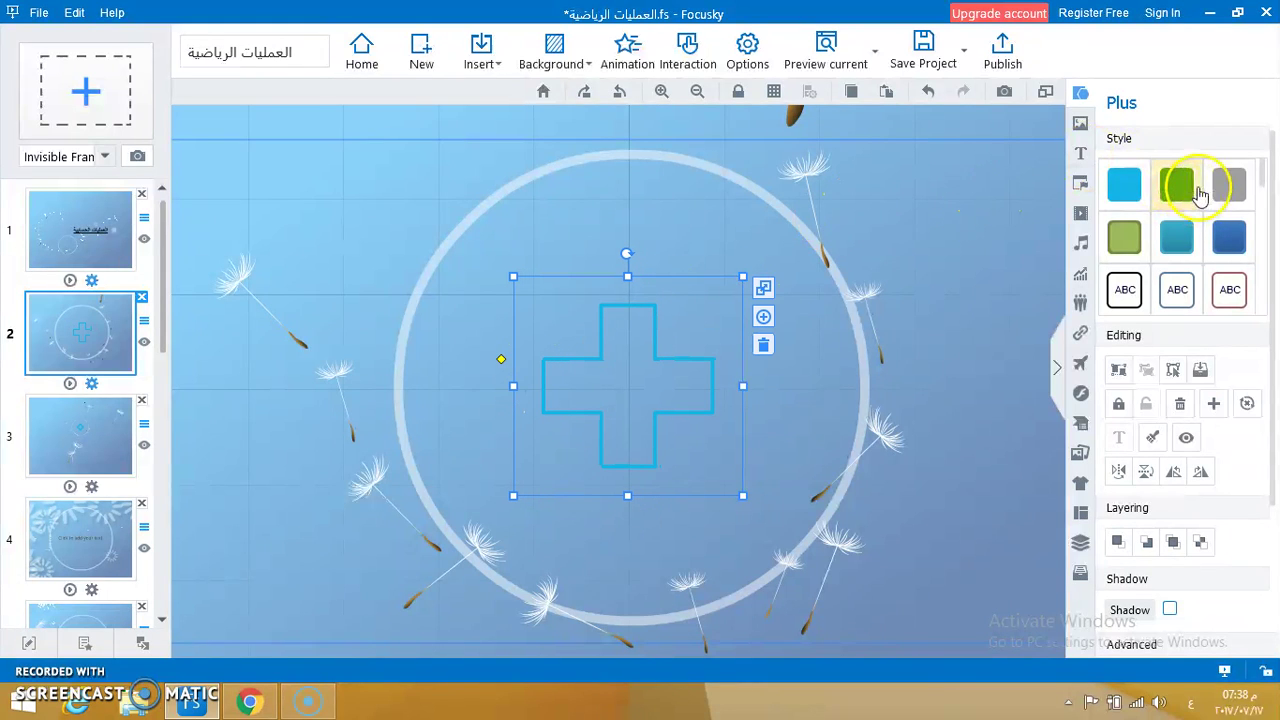
- Compare several preset styles on the plus symbol and apply the white fill with black outline
click(1136, 193)
click(1174, 183)
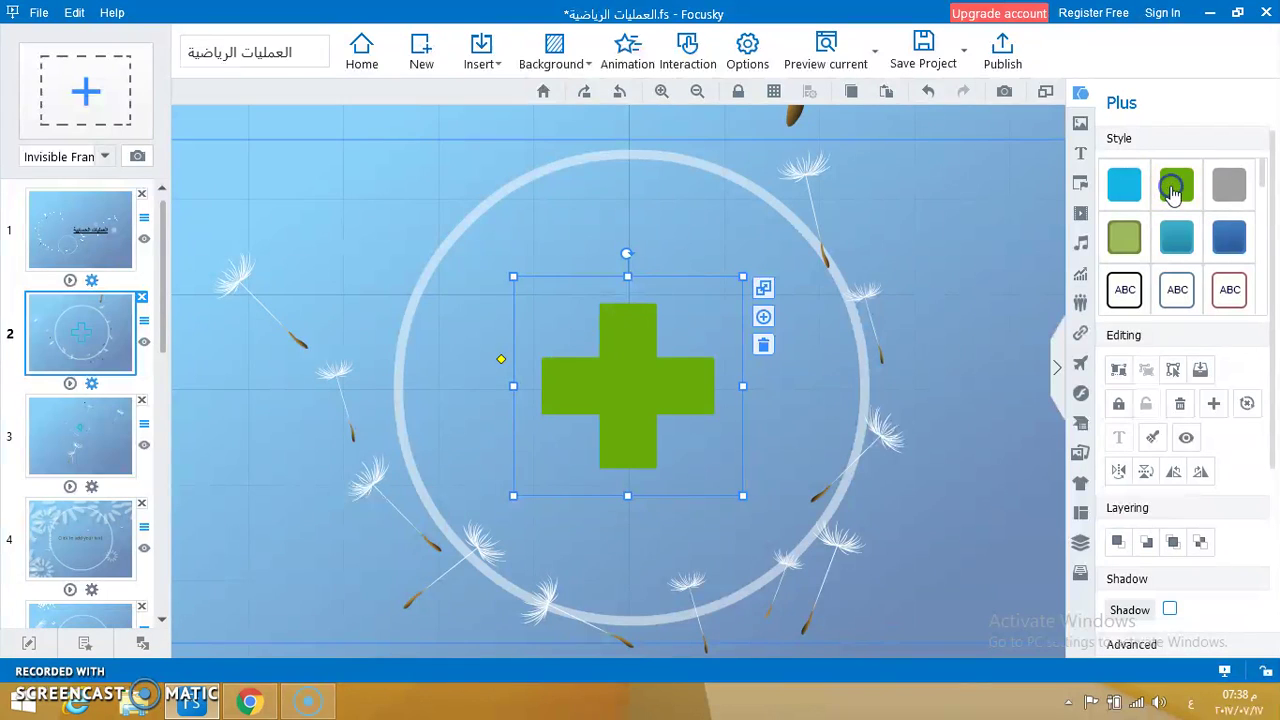
click(1212, 188)
click(1224, 236)
click(1120, 300)
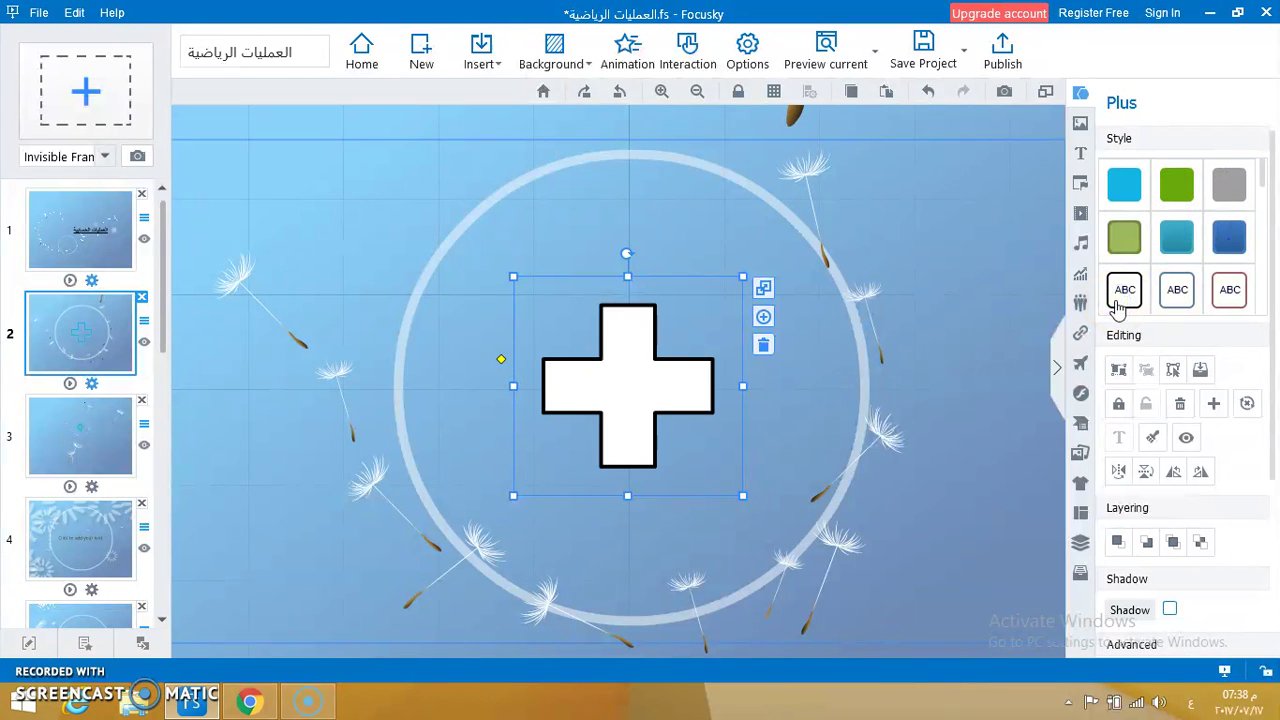
click(1177, 291)
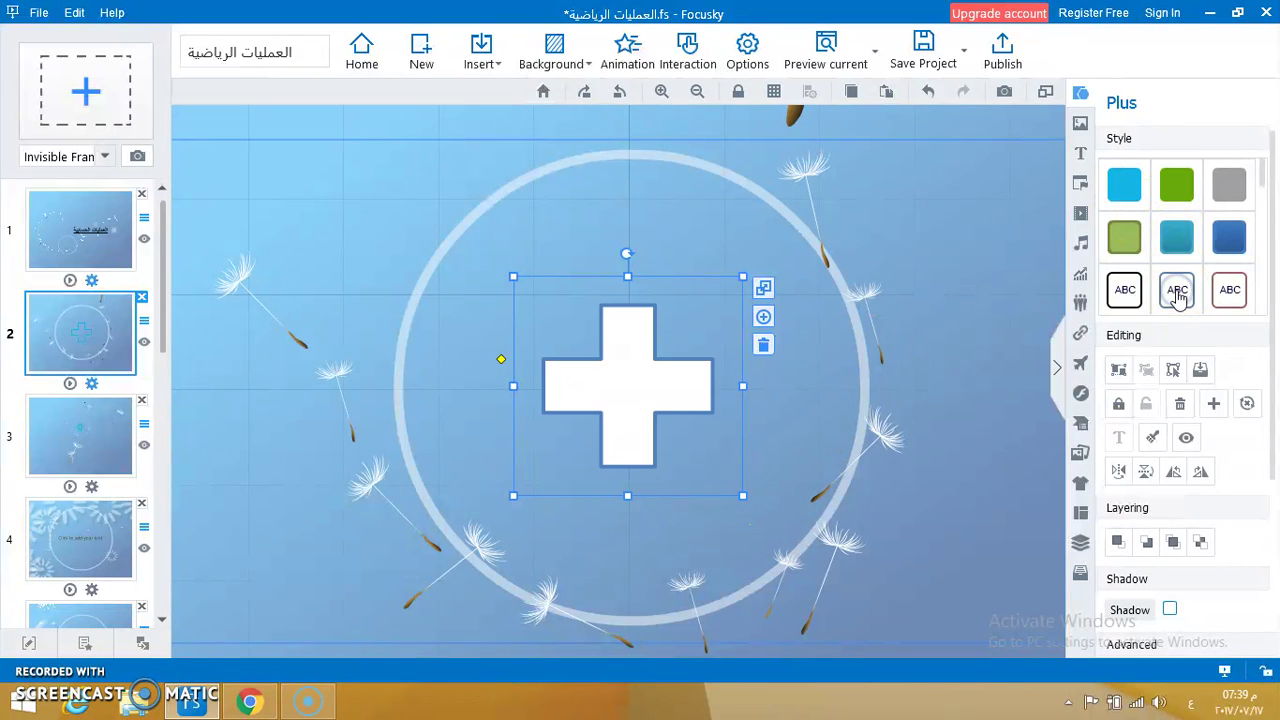
click(1228, 288)
click(1123, 288)
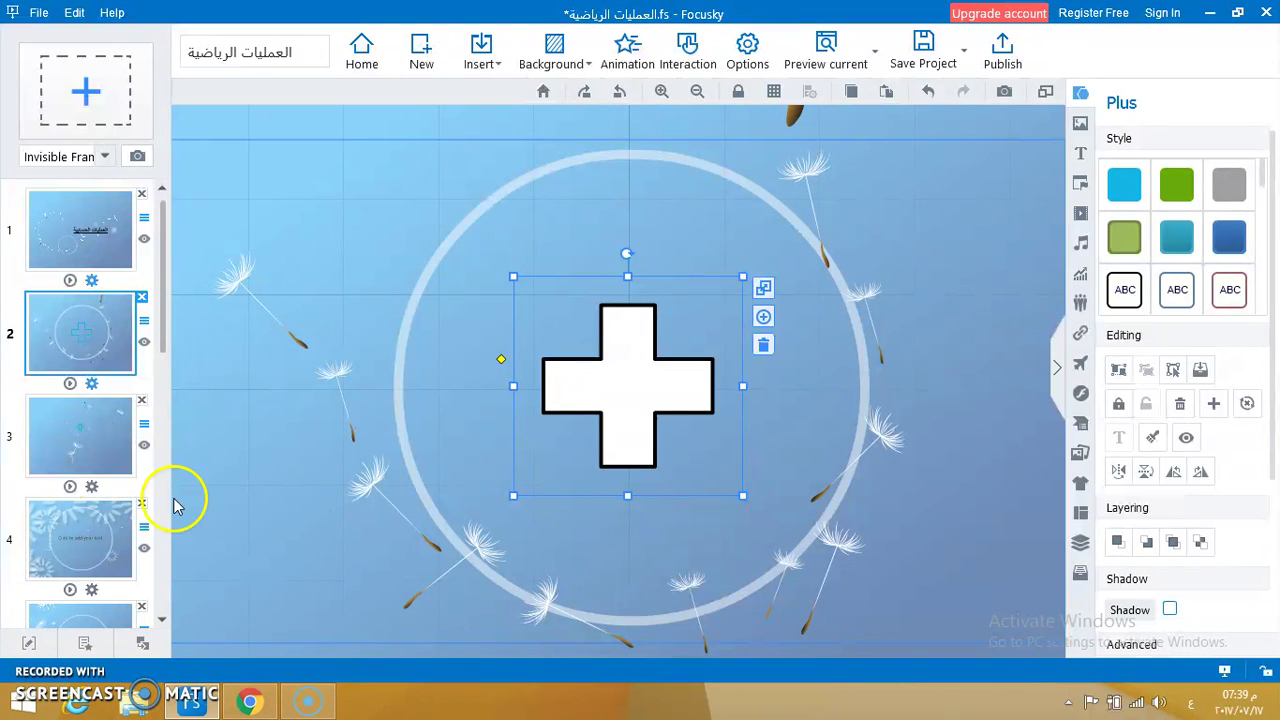
- Delete the "Click to add your text" placeholder inside the circle on slide 4
click(62, 447)
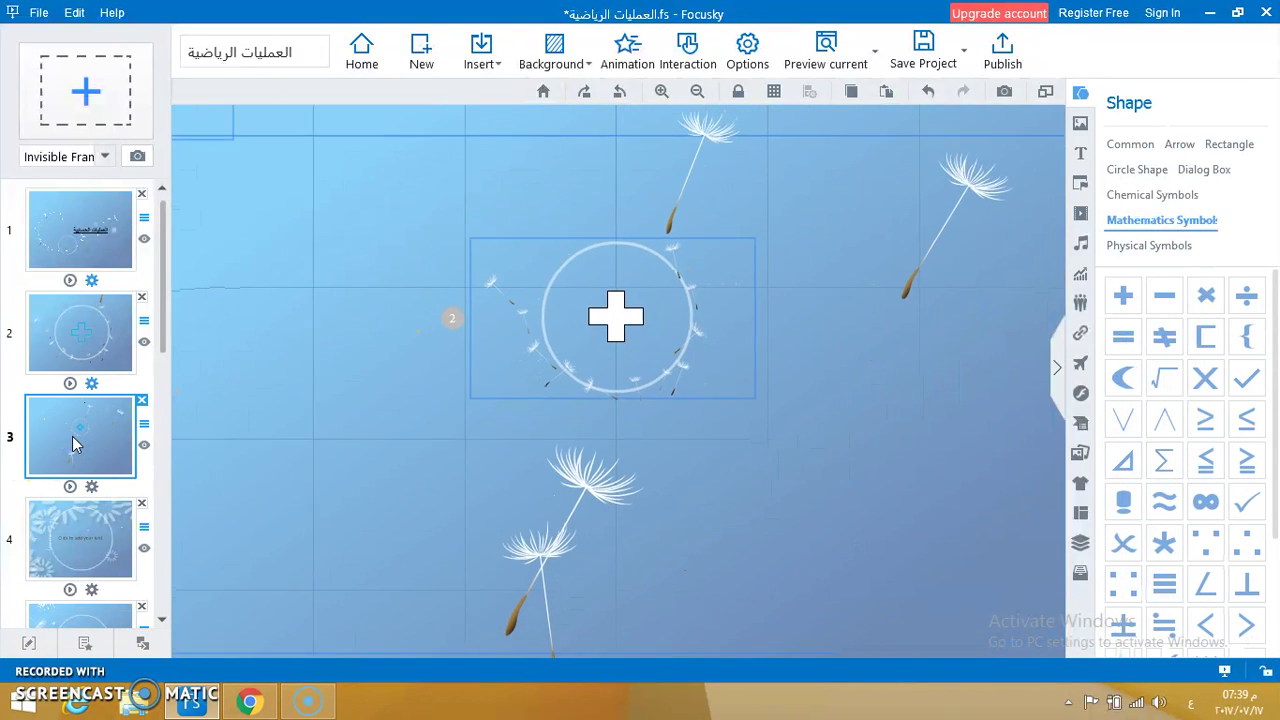
click(77, 532)
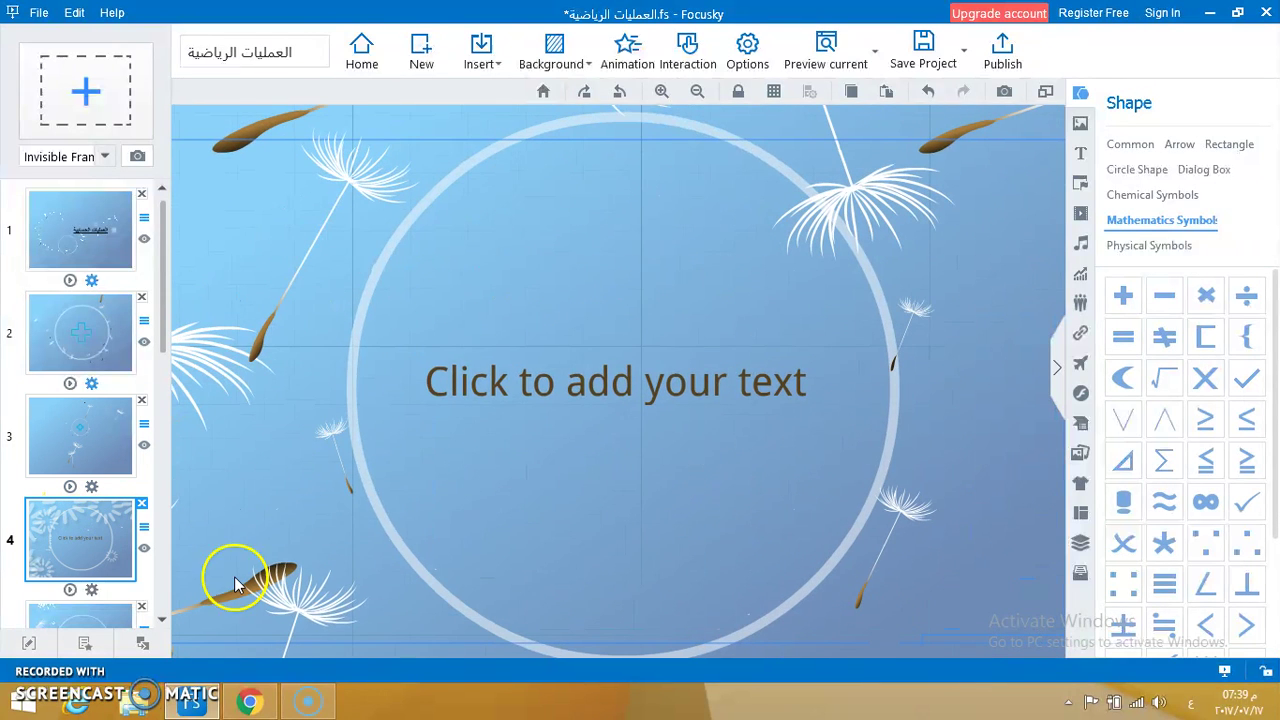
click(587, 392)
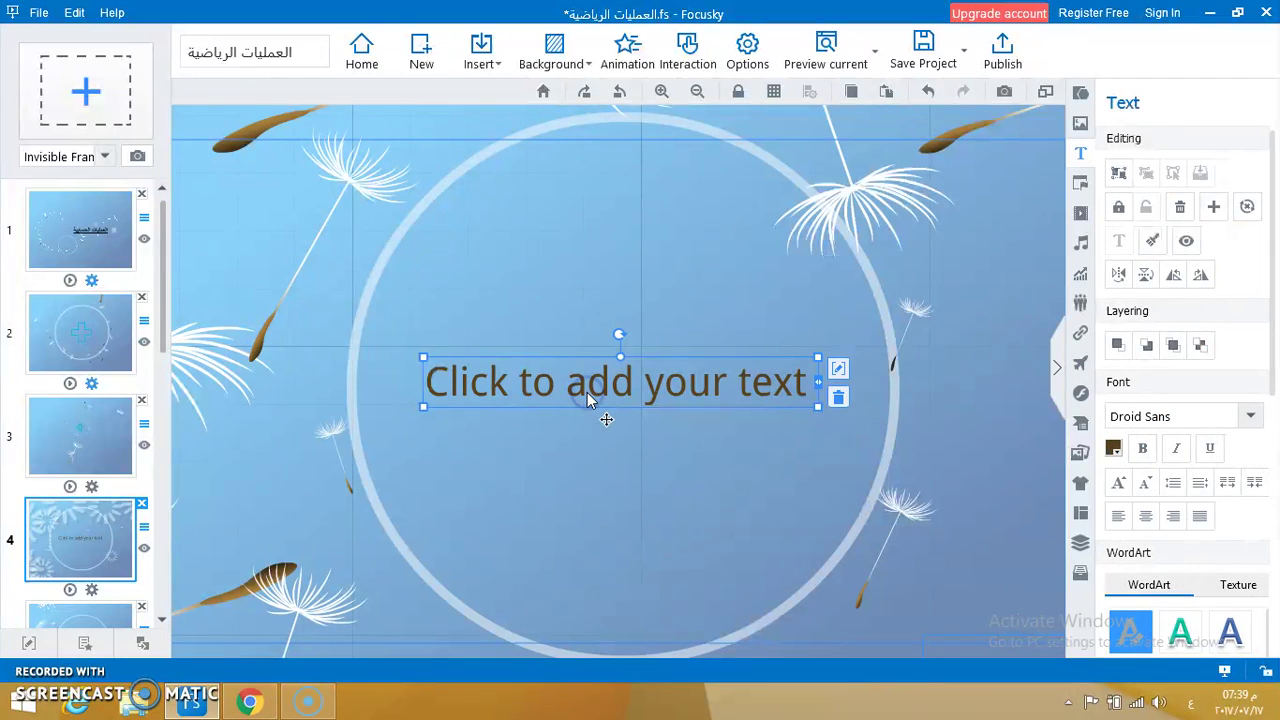
click(836, 397)
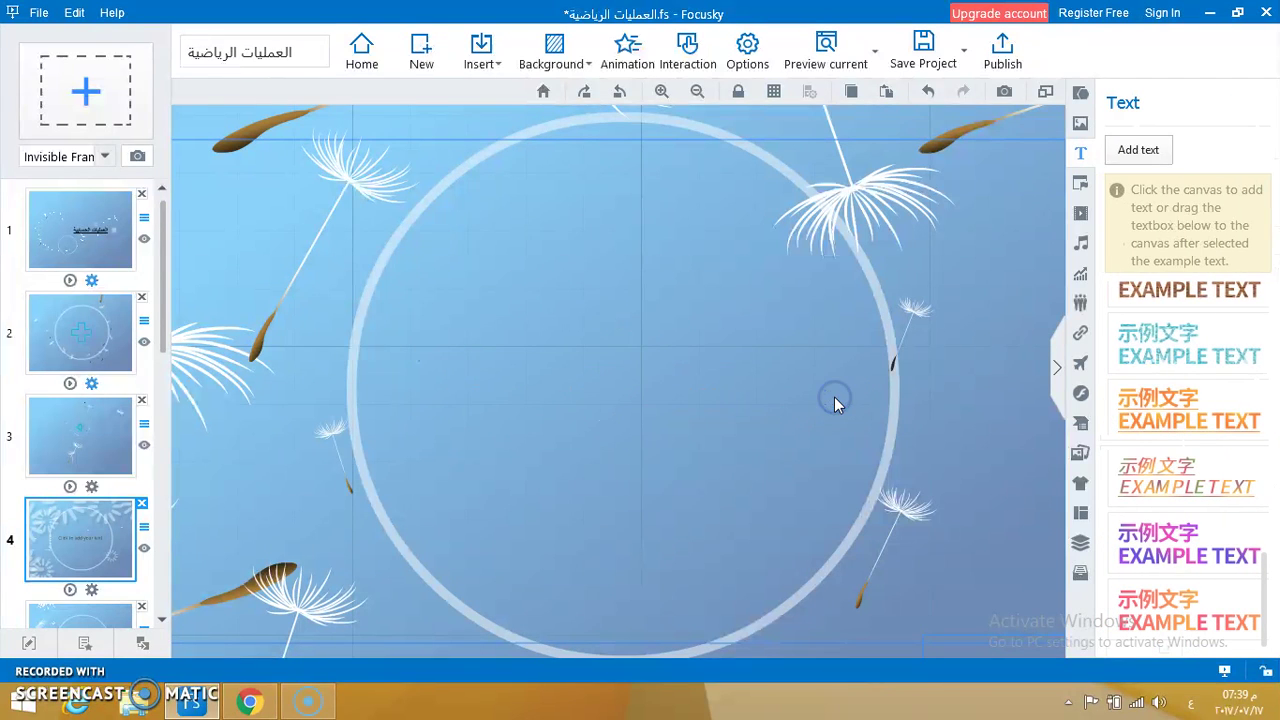
- Insert the Minus mathematics symbol inside slide 4's circle and enlarge it to span the middle of the circle
click(1077, 95)
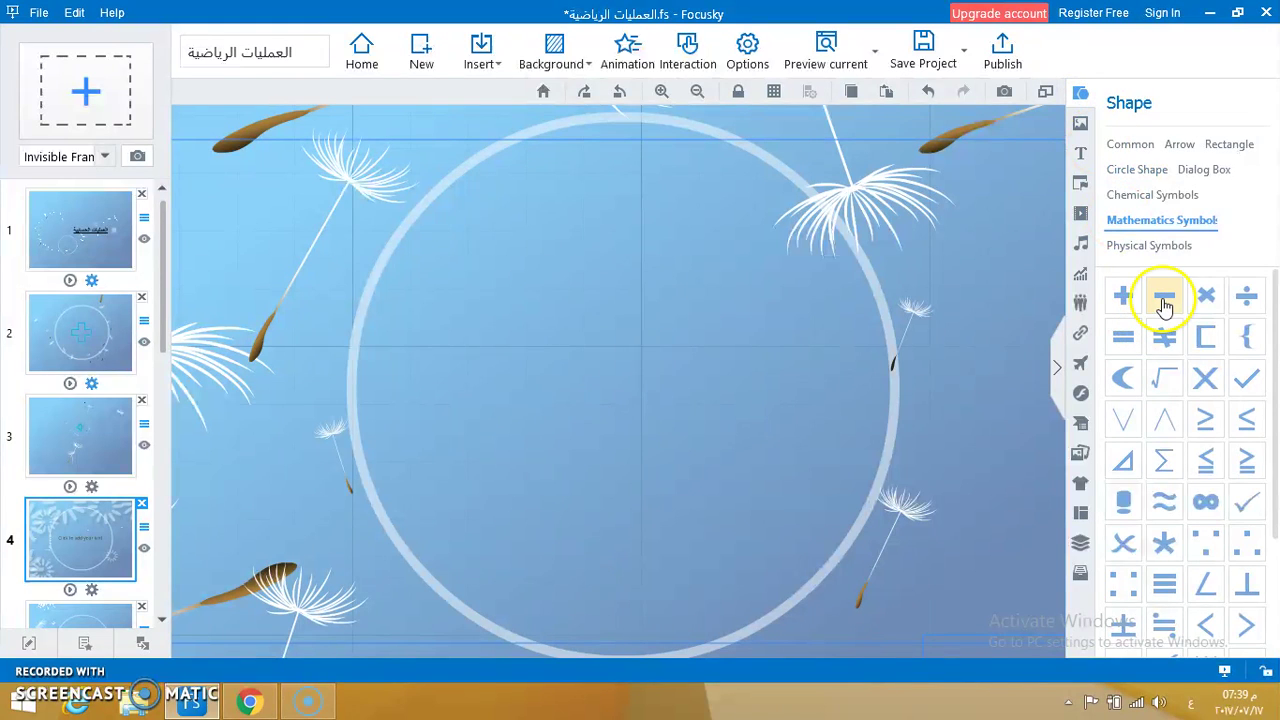
drag(1164, 305, 768, 384)
drag(548, 384, 494, 384)
drag(631, 337, 631, 301)
- Apply the white fill with black outline style to the minus symbol and make the symbol slightly taller
click(605, 378)
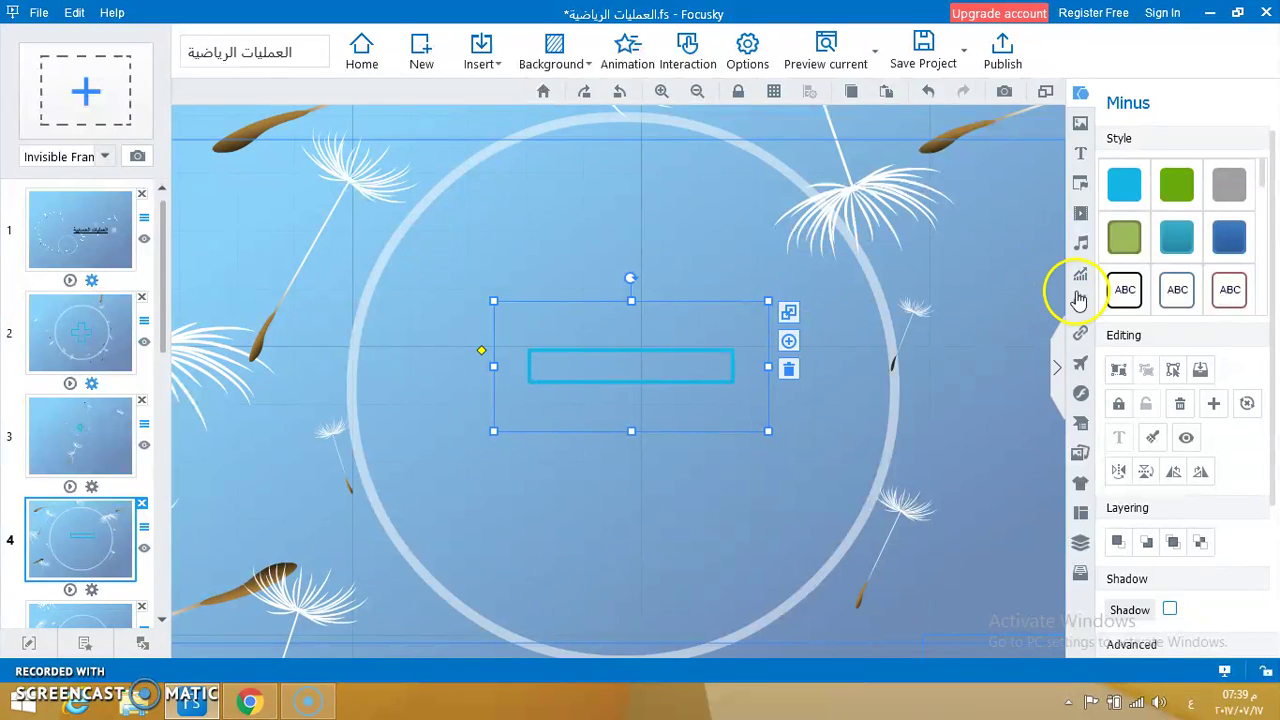
click(1119, 300)
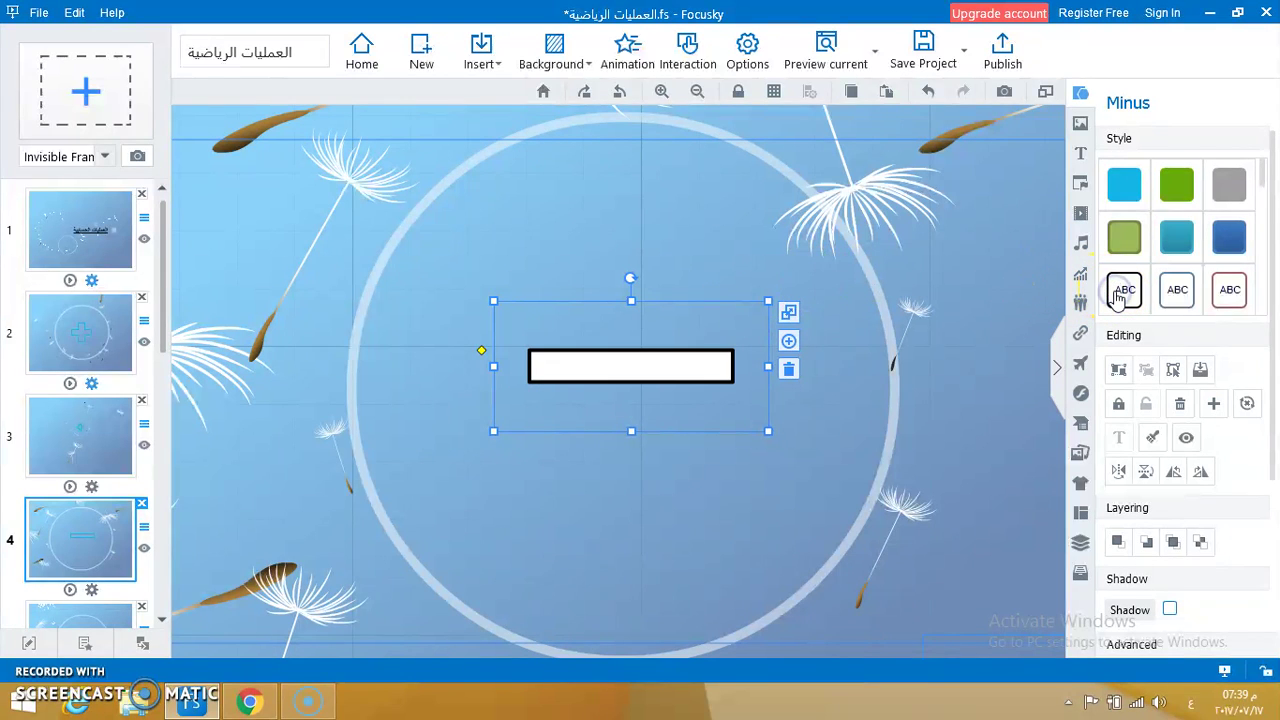
drag(632, 433, 630, 465)
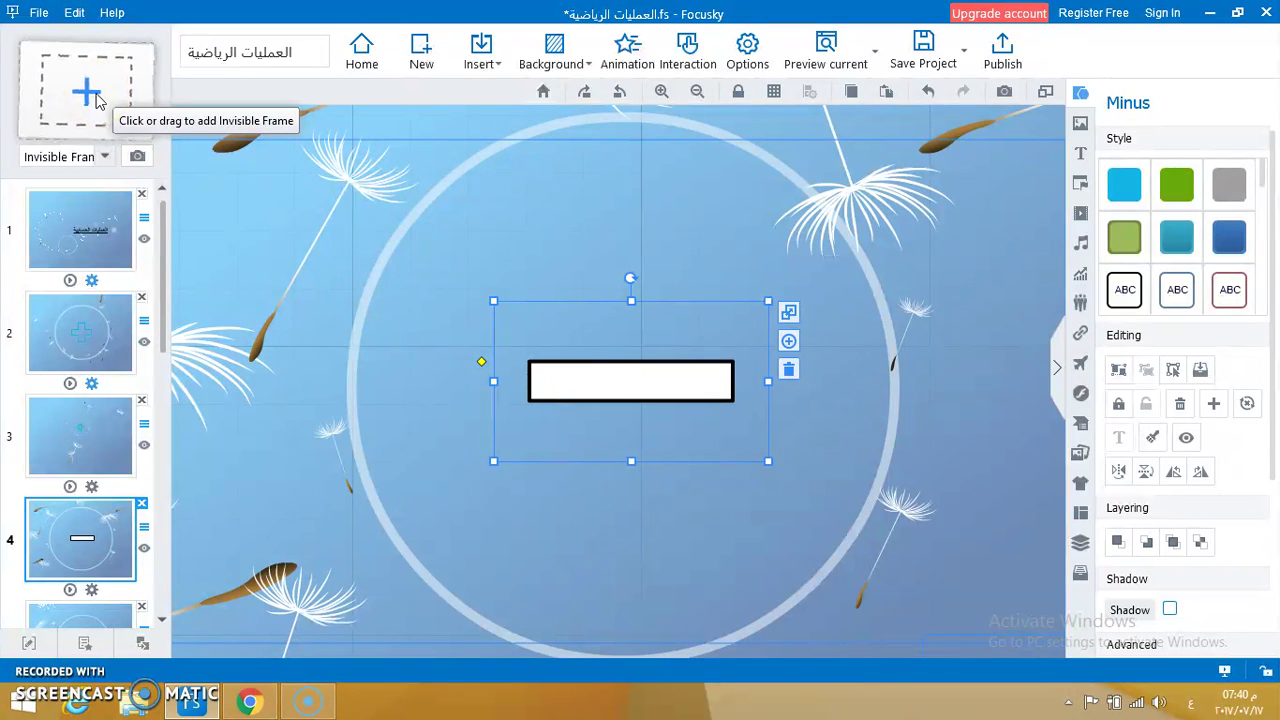
- Try adding a blank invisible frame as a new slide after slide 4, and undo the addition
click(149, 205)
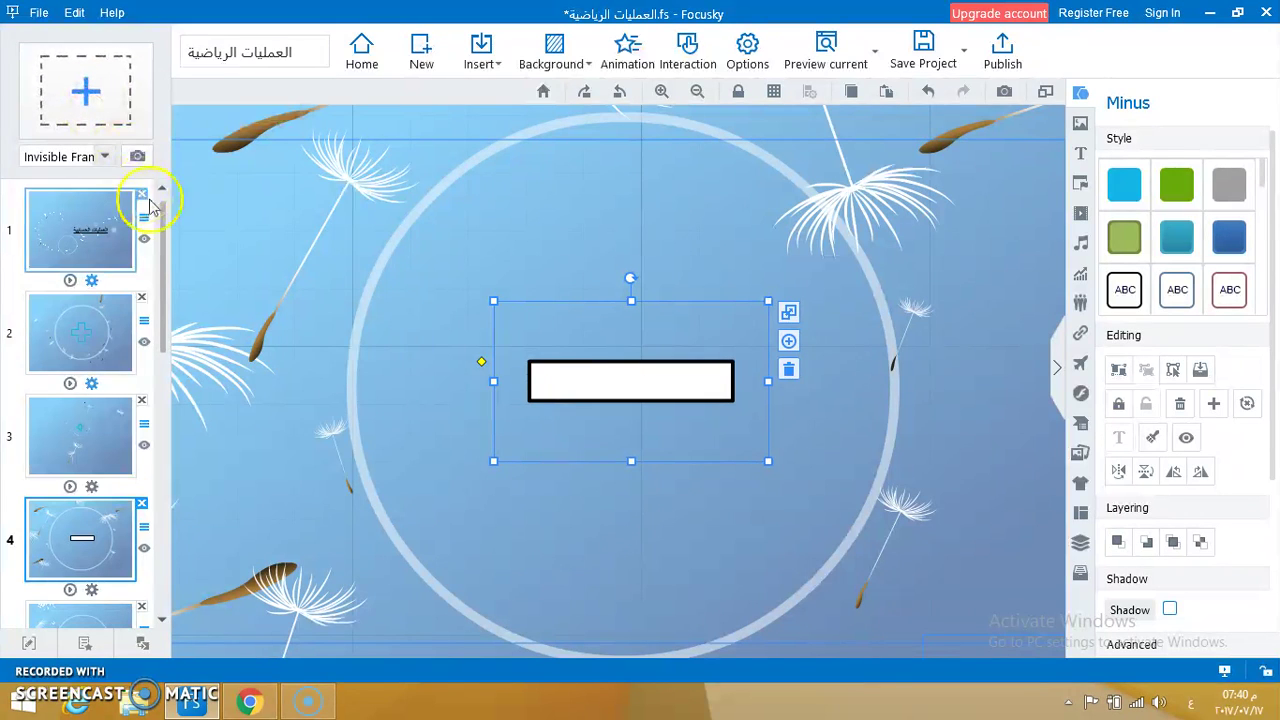
click(100, 106)
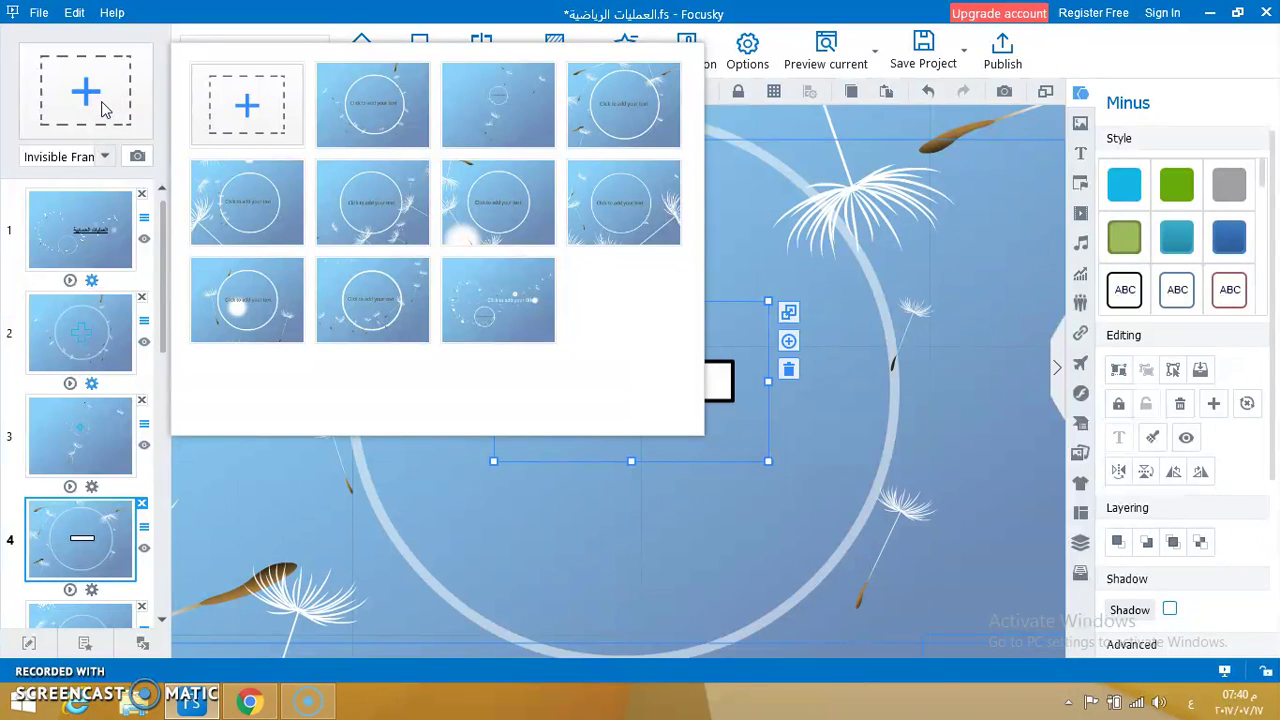
click(273, 114)
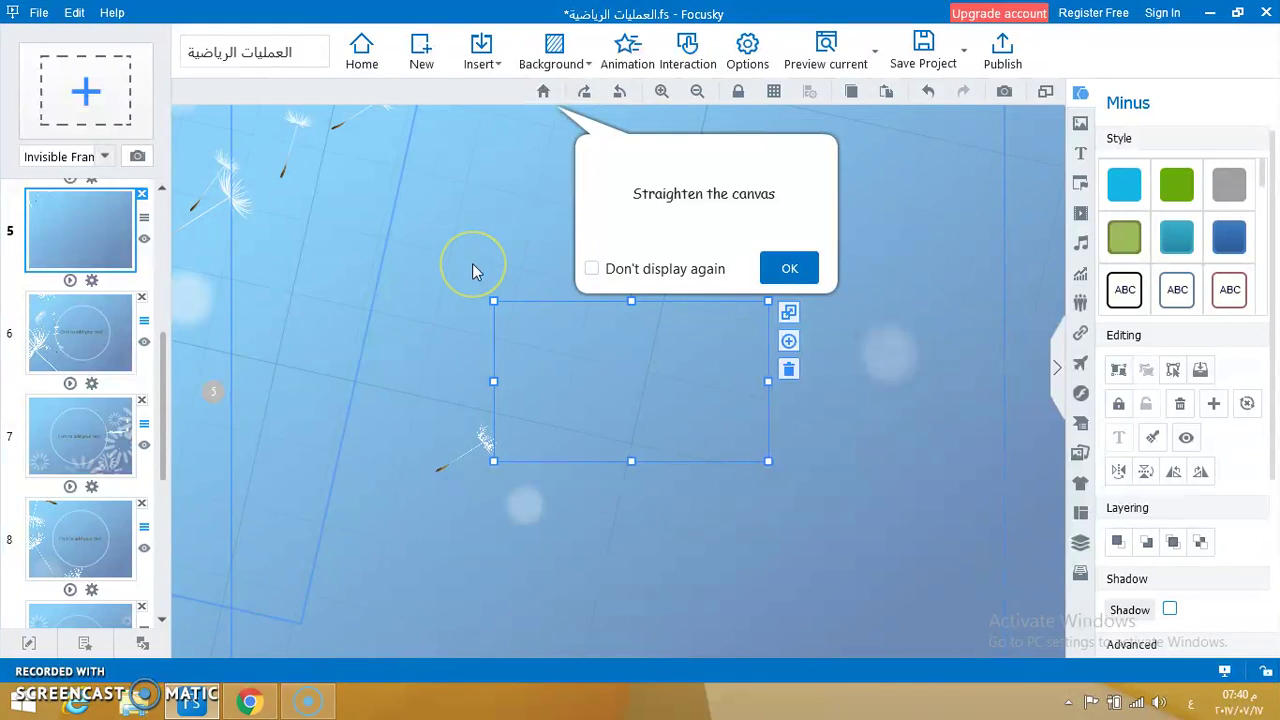
click(928, 92)
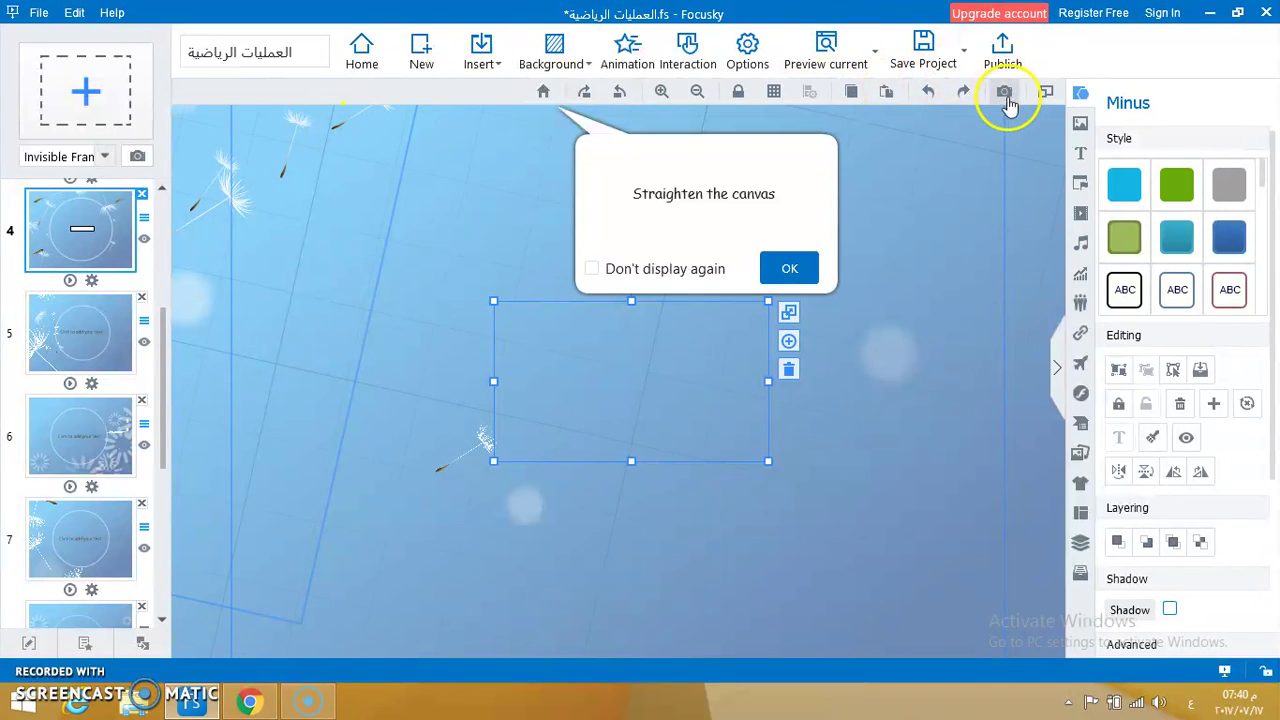
- Try adding two slides from the current canvas view after slide 4, and undo both additions
click(137, 157)
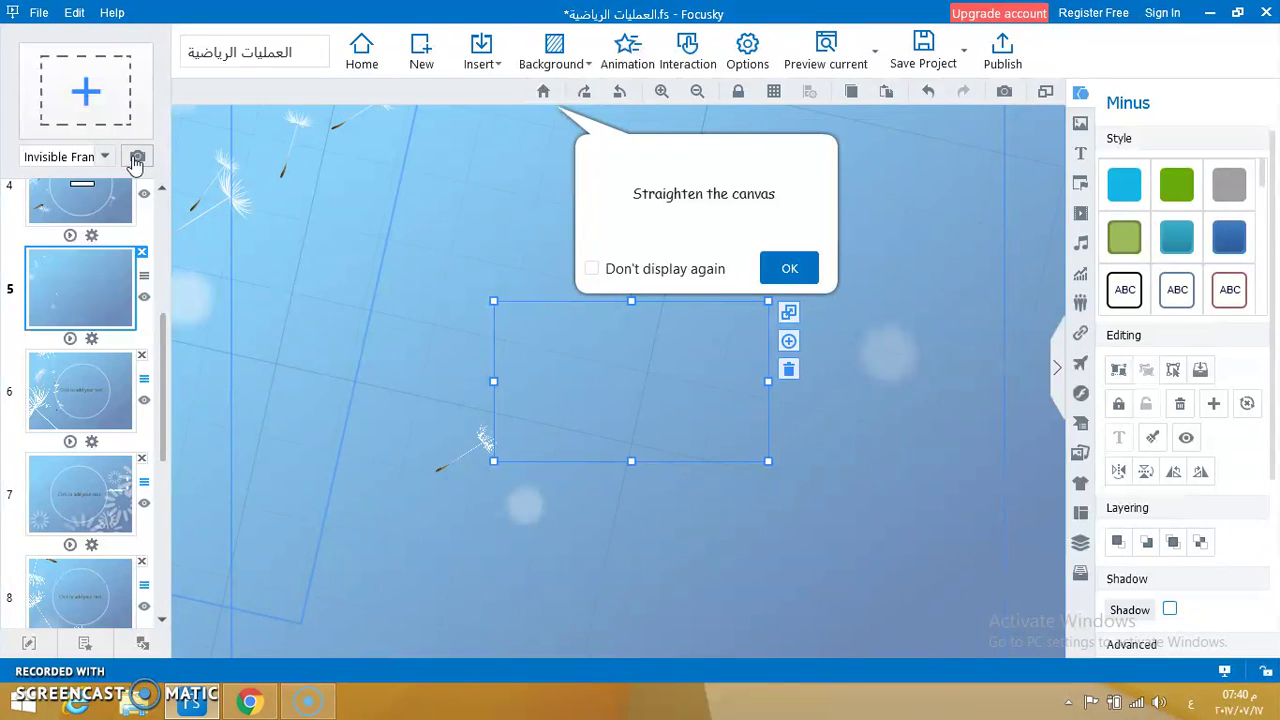
click(136, 159)
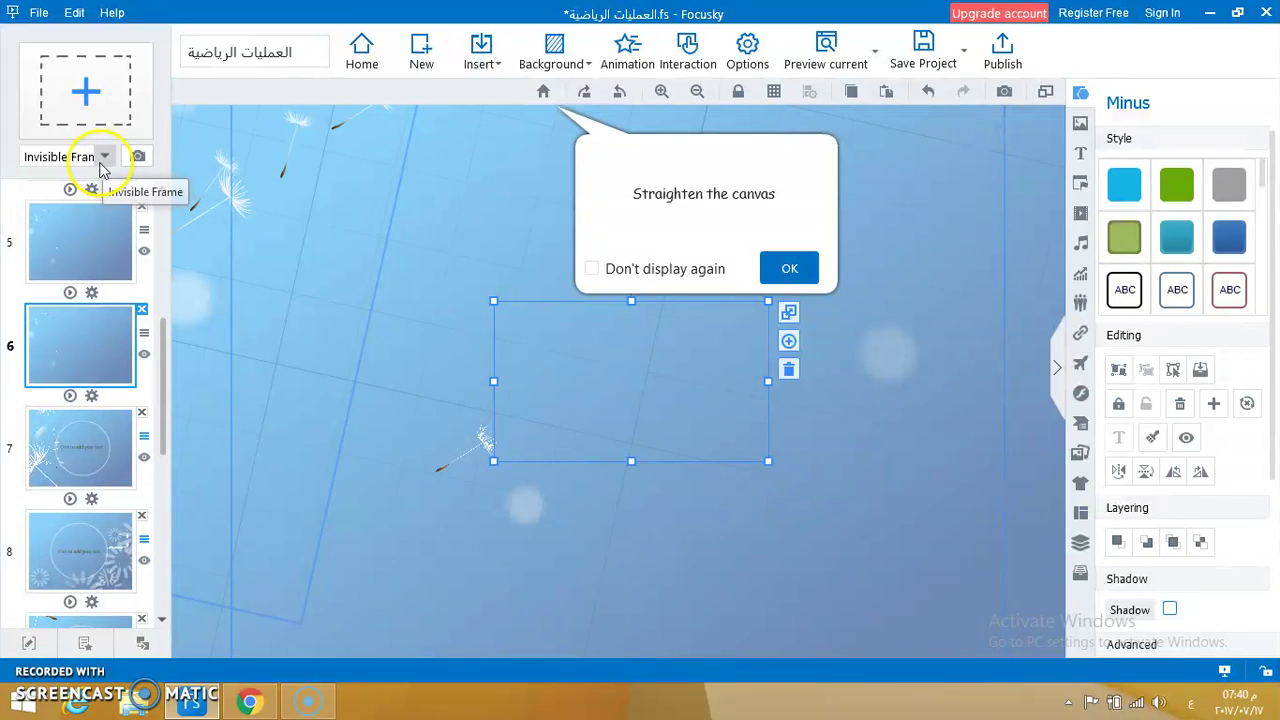
click(929, 92)
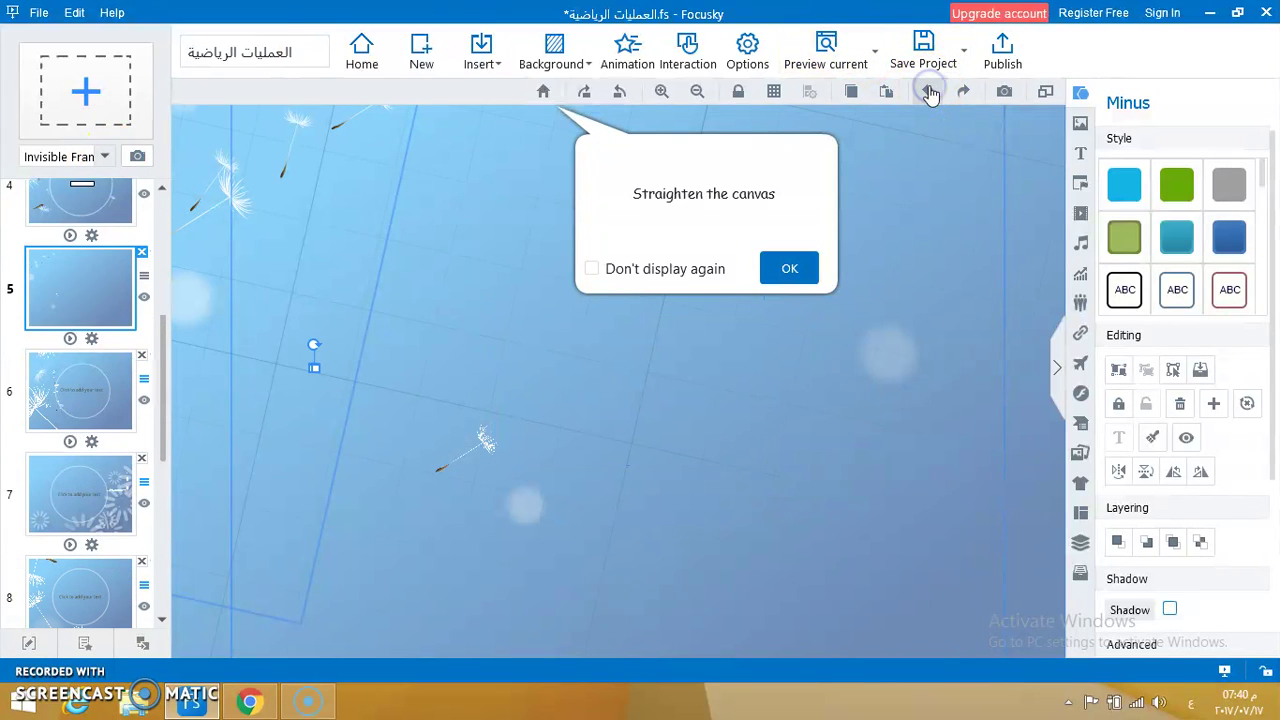
click(929, 92)
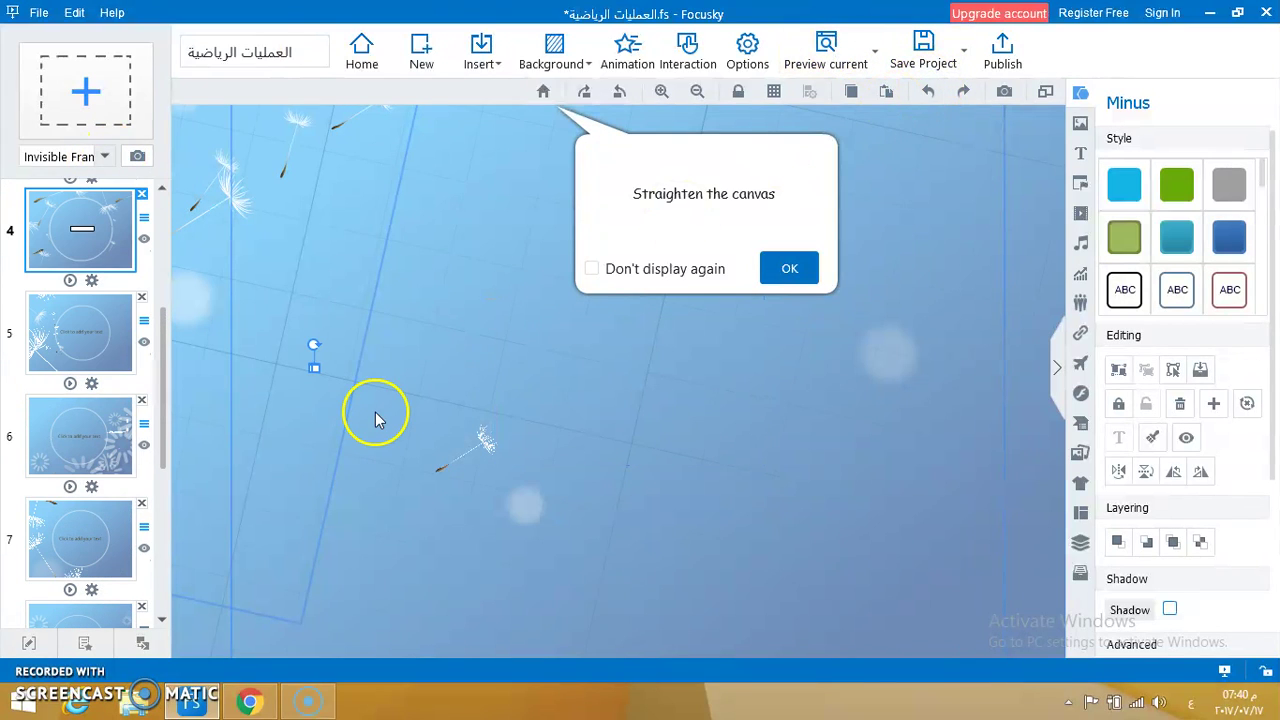
- Return to the overview of the whole canvas, try rotating and zooming it both ways, and dismiss the canvas tip
click(546, 94)
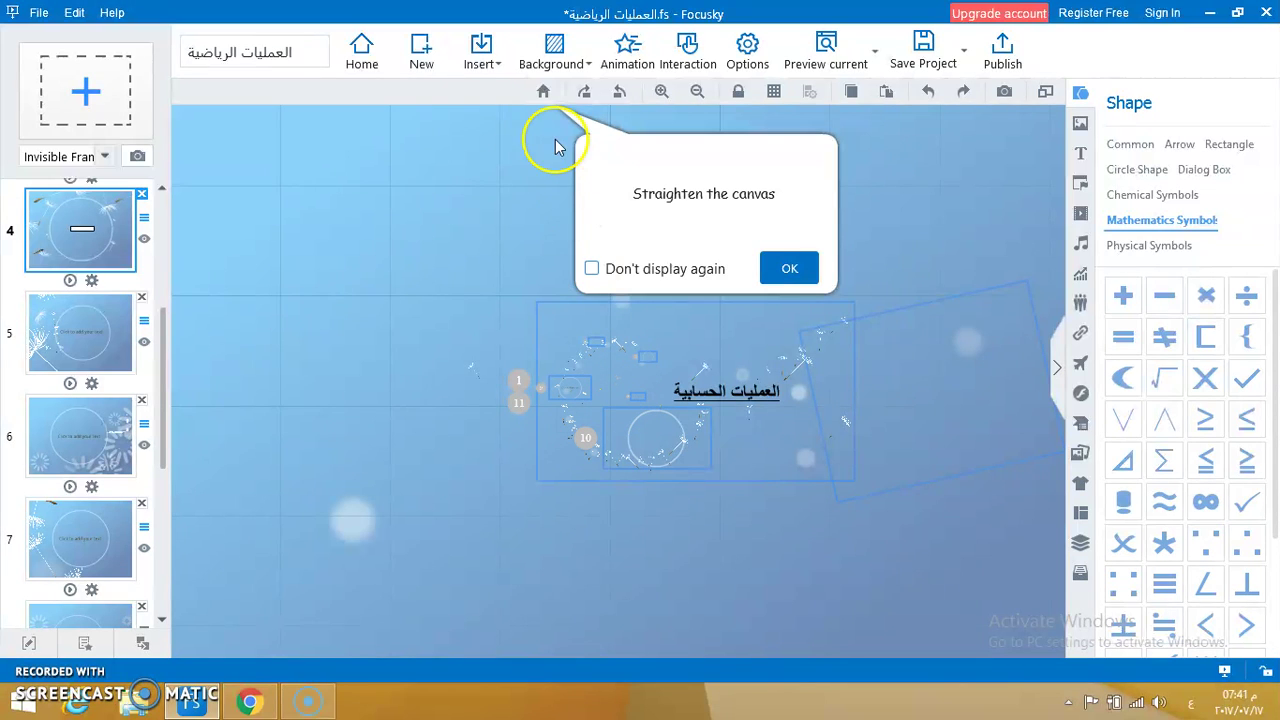
click(583, 93)
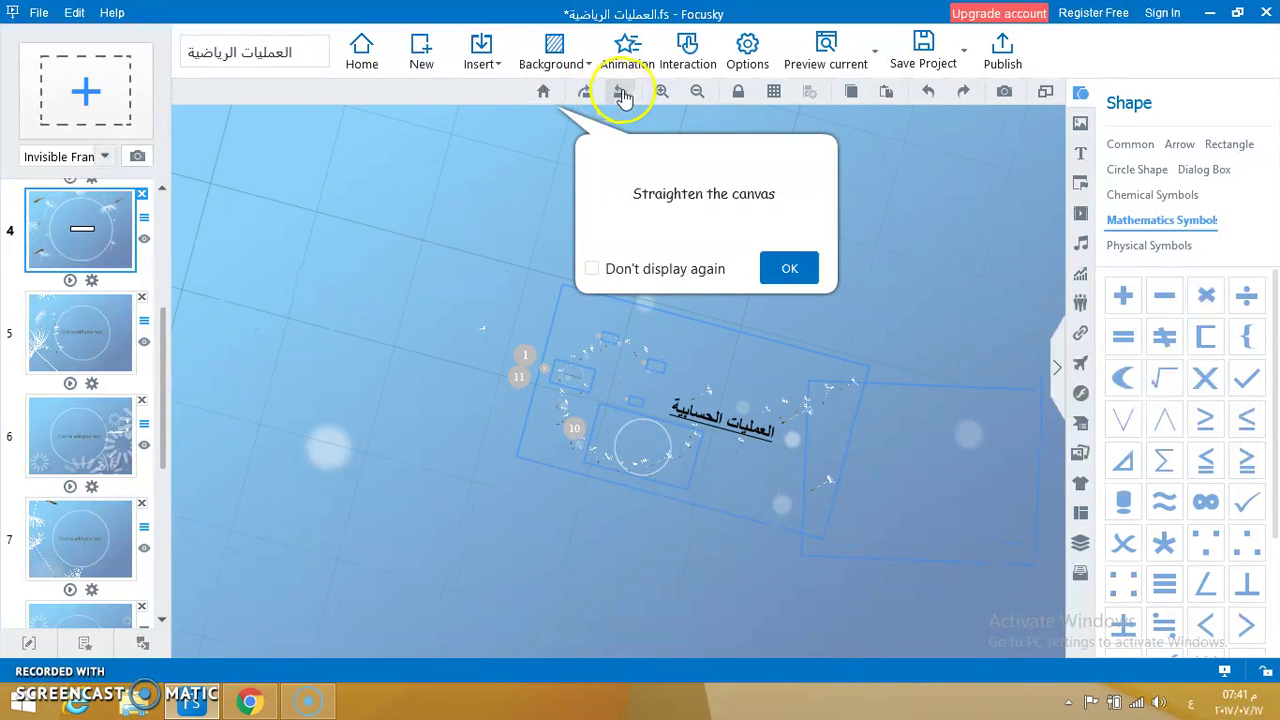
click(622, 93)
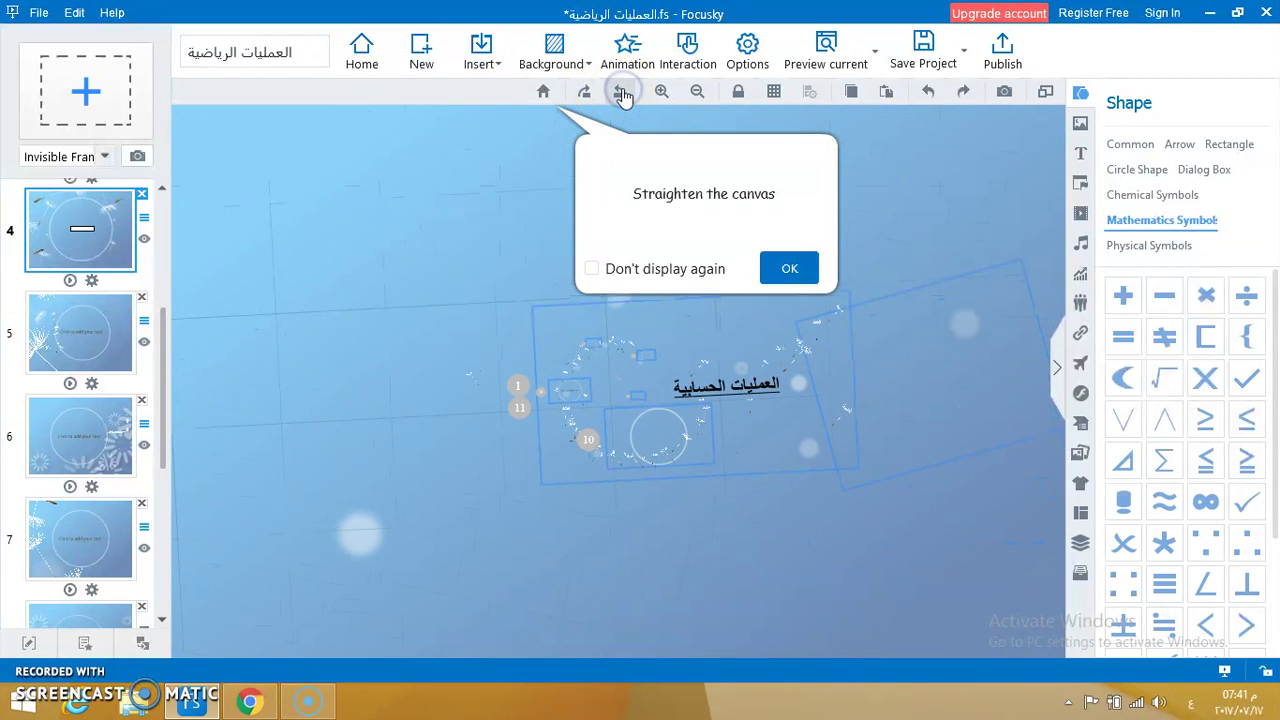
click(585, 92)
click(806, 276)
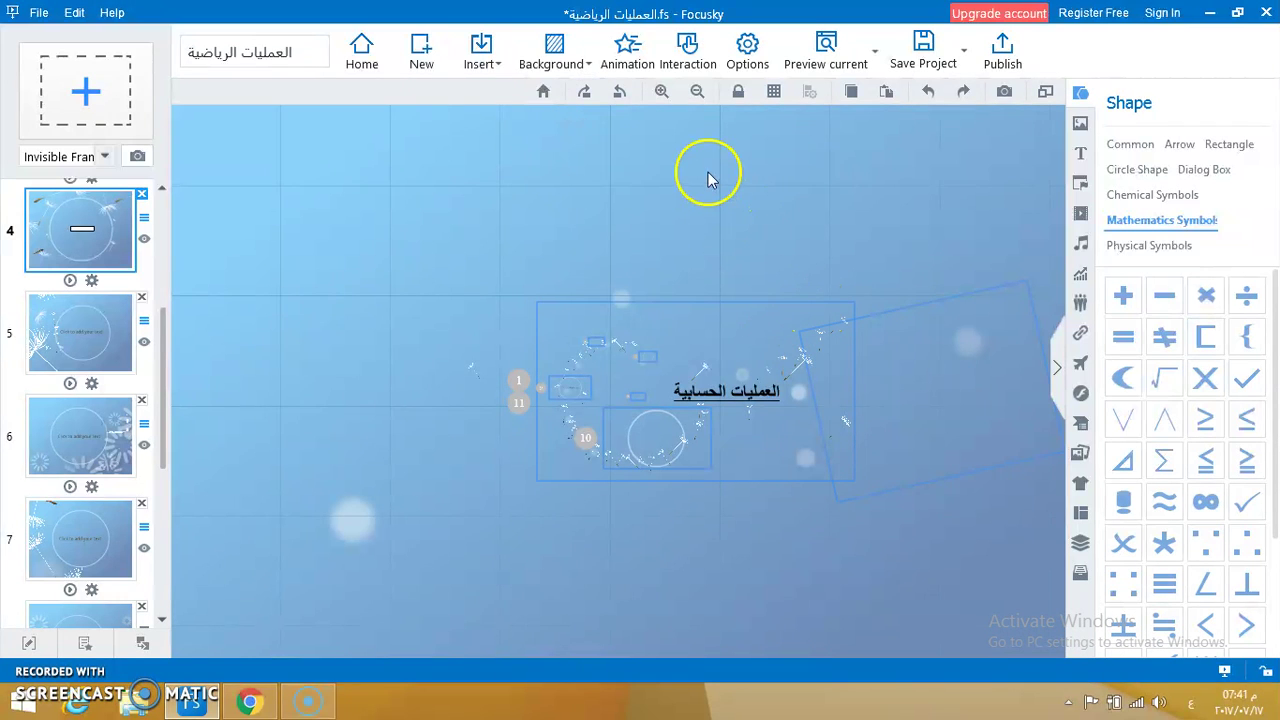
click(661, 91)
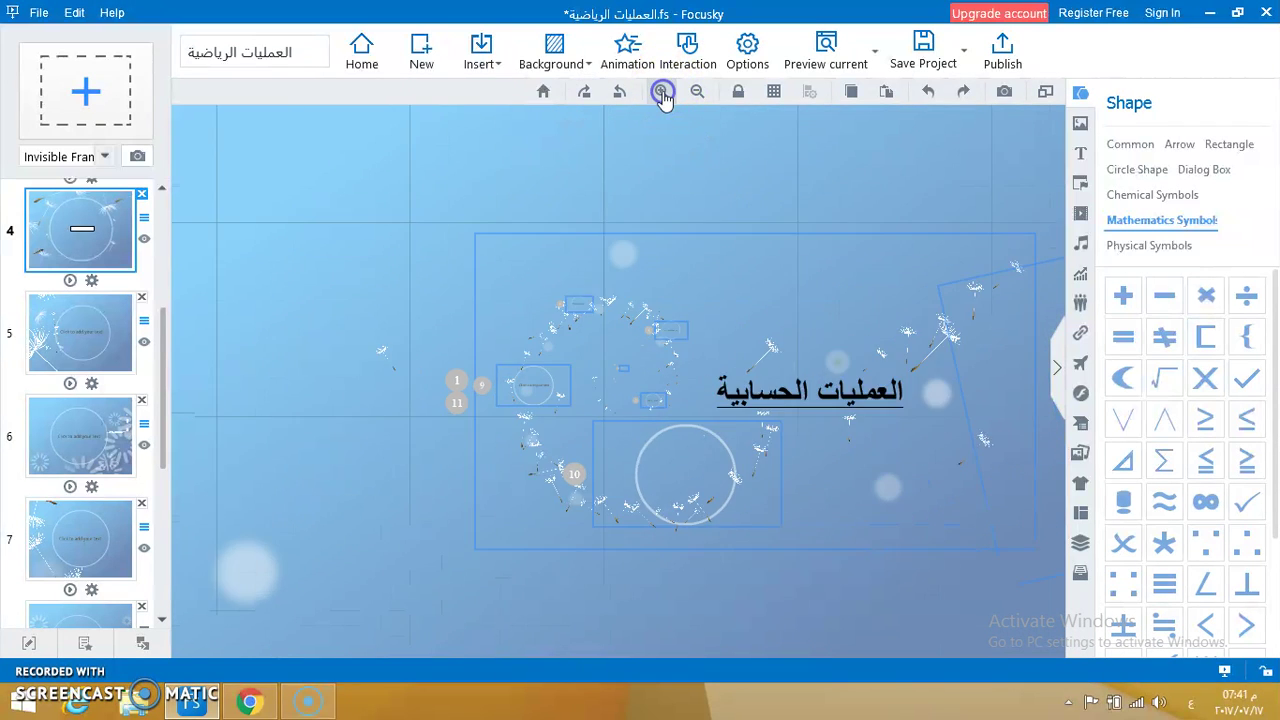
click(697, 91)
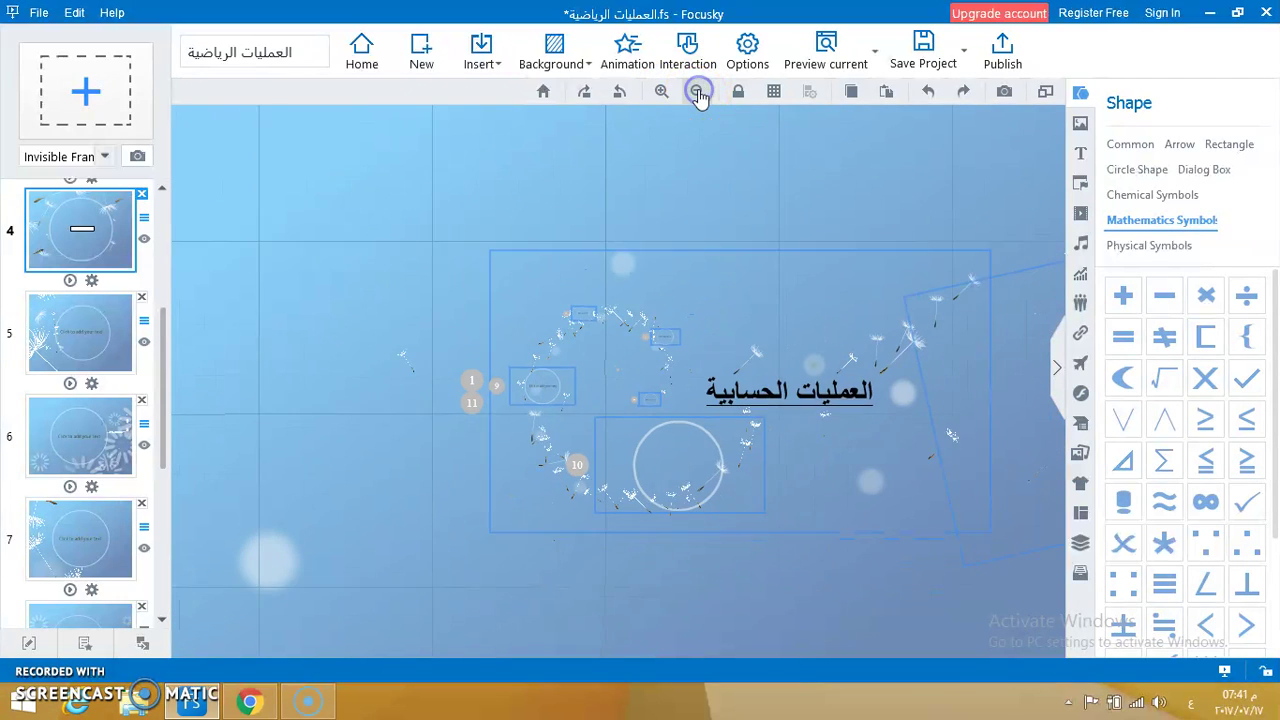
- Try showing the grid over the canvas and hide it again
click(735, 93)
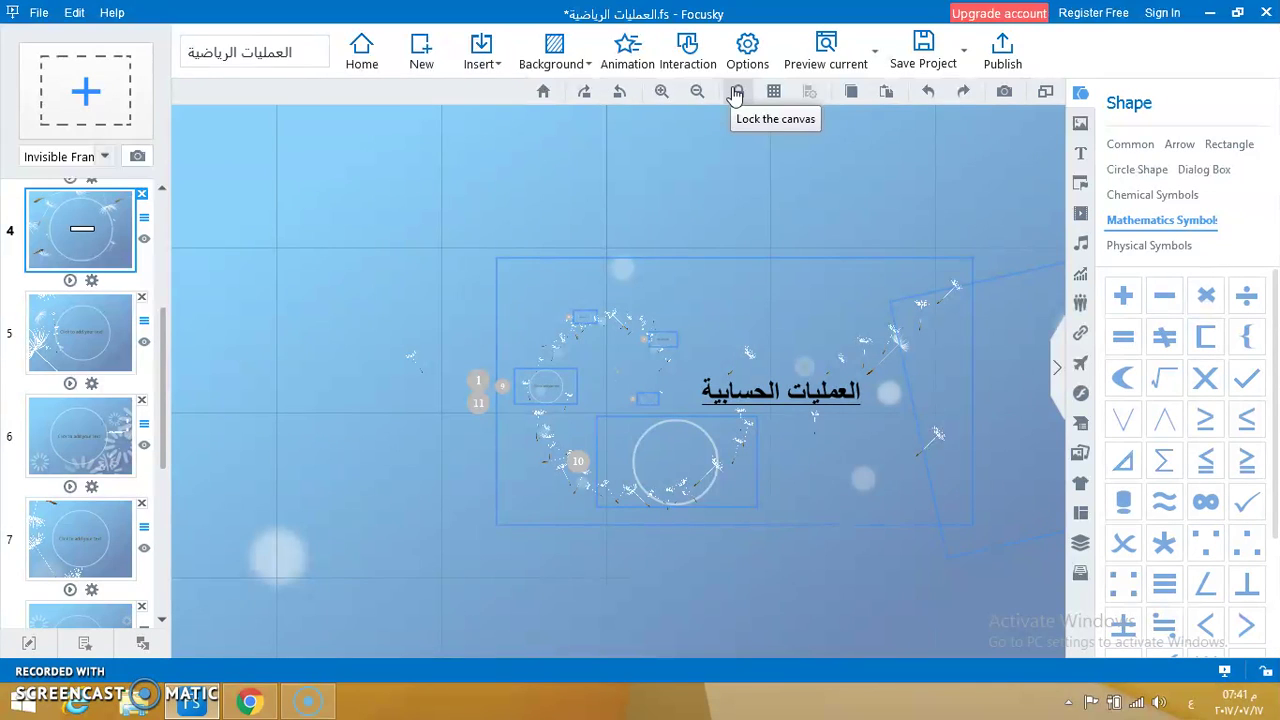
click(769, 94)
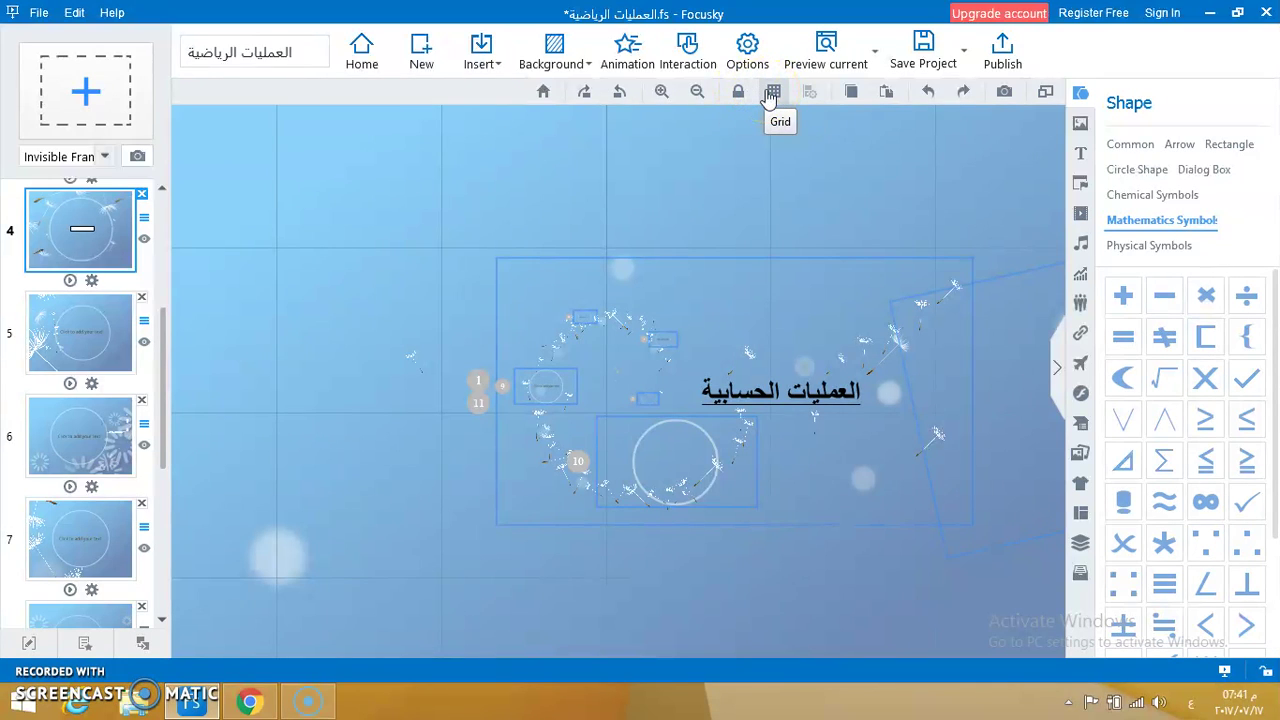
click(770, 94)
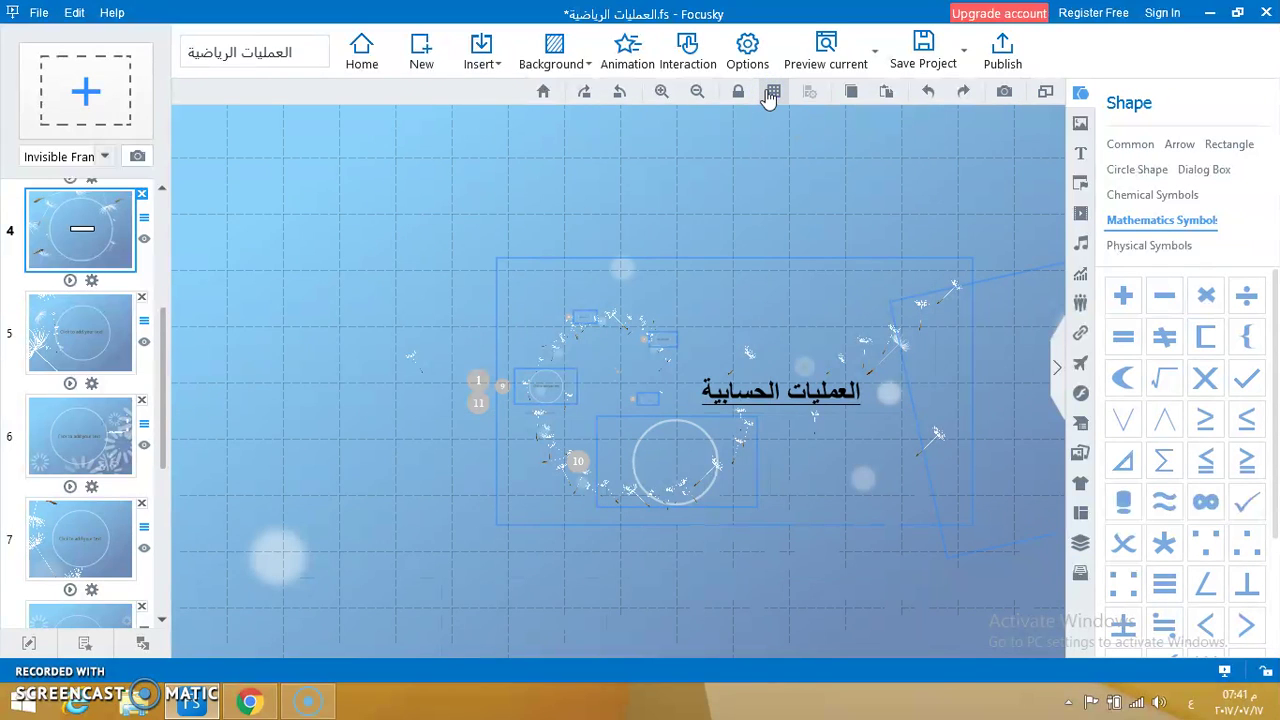
click(769, 94)
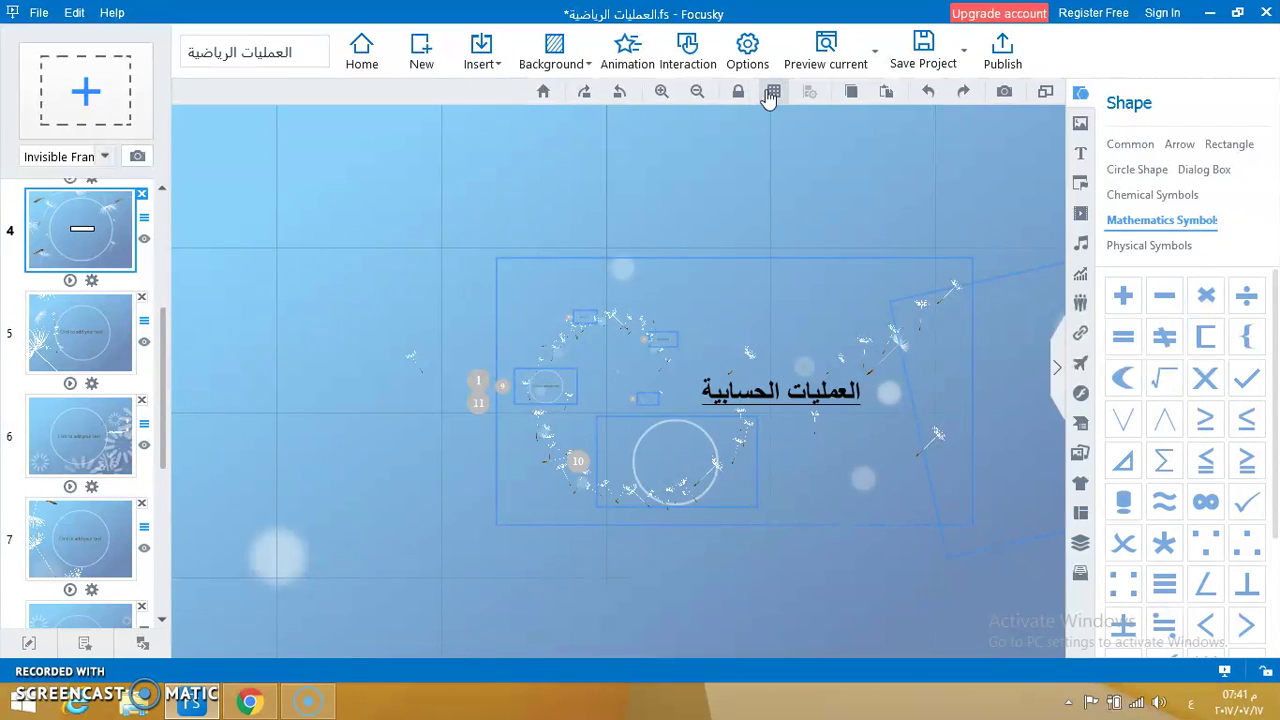
click(770, 94)
click(770, 94)
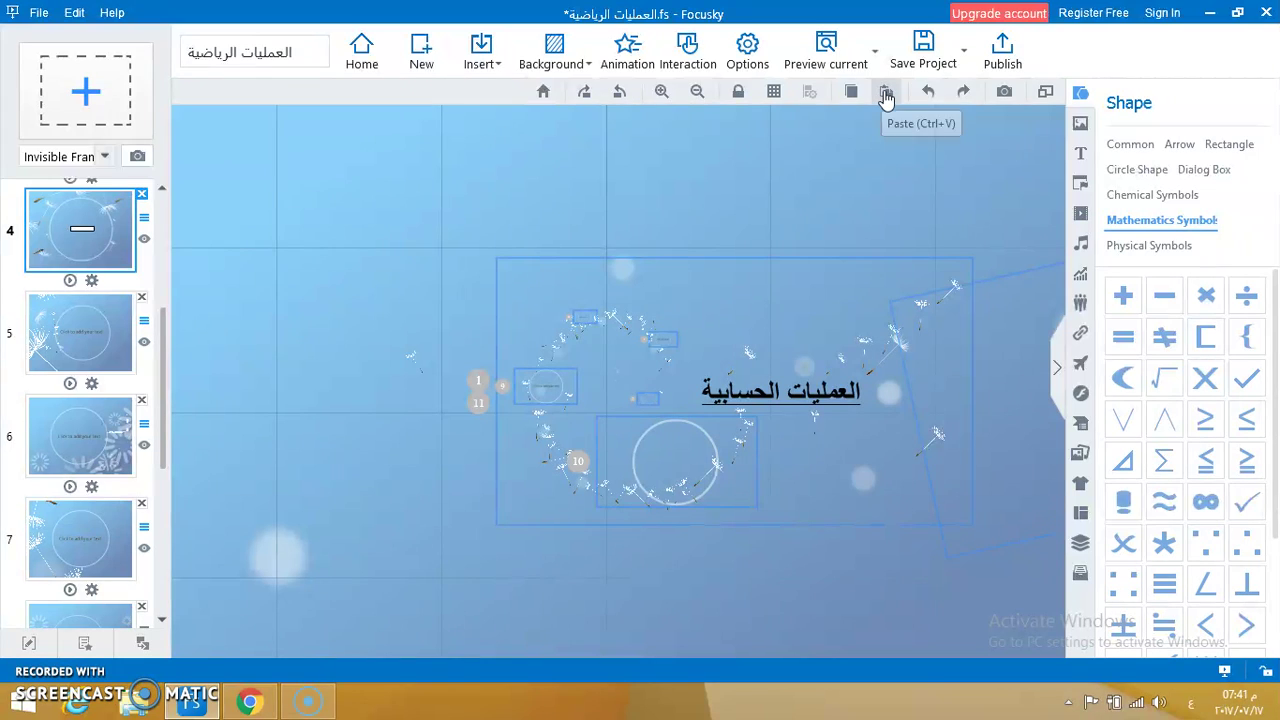
click(851, 98)
click(886, 93)
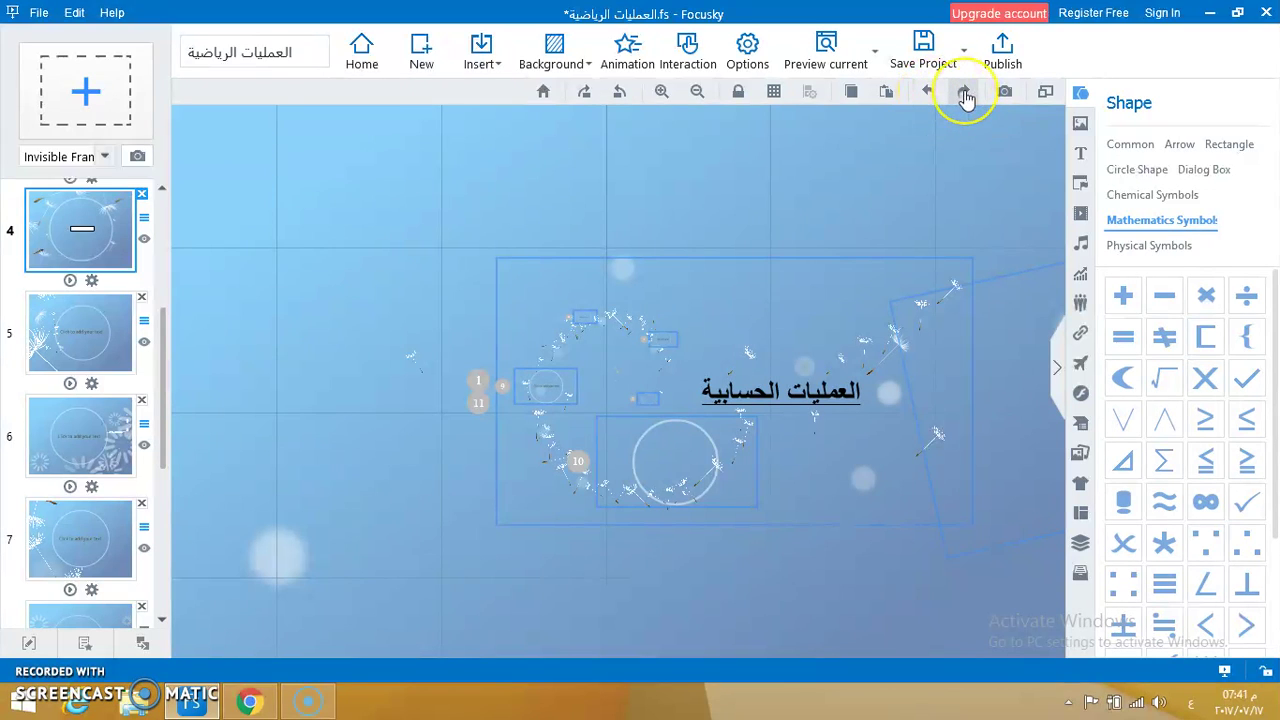
click(965, 96)
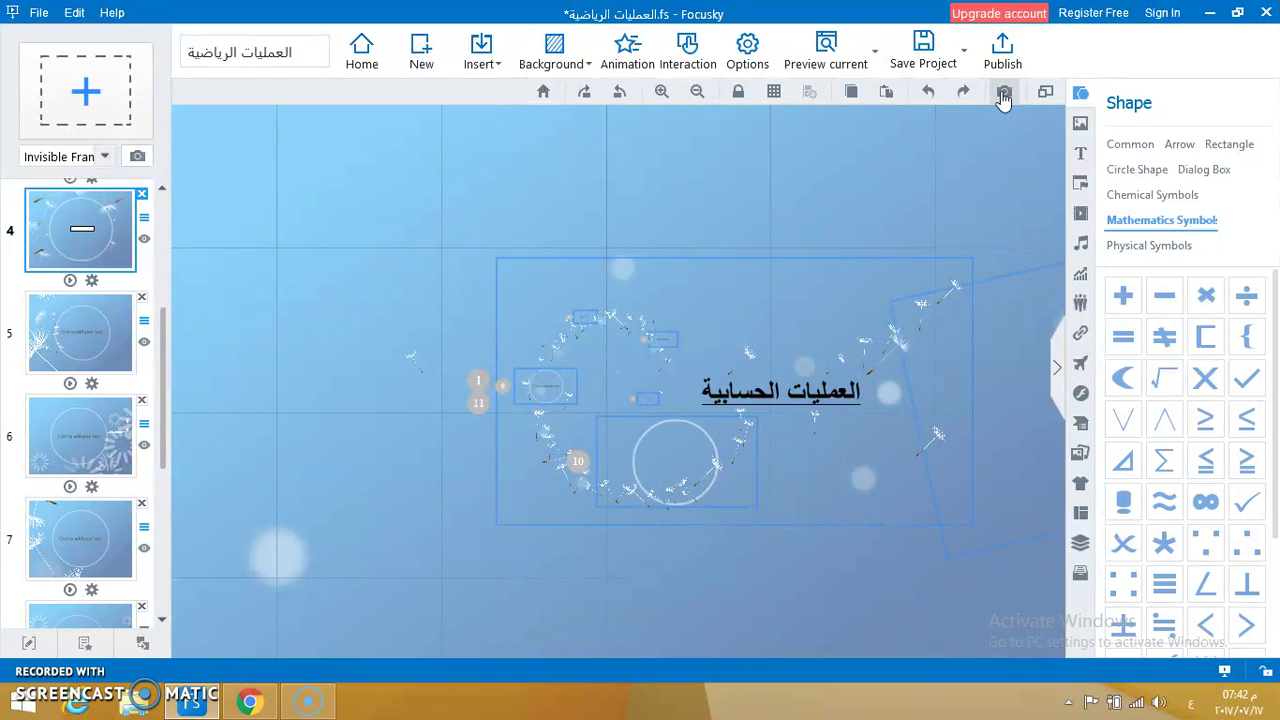
- Compare the 4:3, 16:9 and 16:10 screen ratios for the presentation and apply 9:16
click(1044, 95)
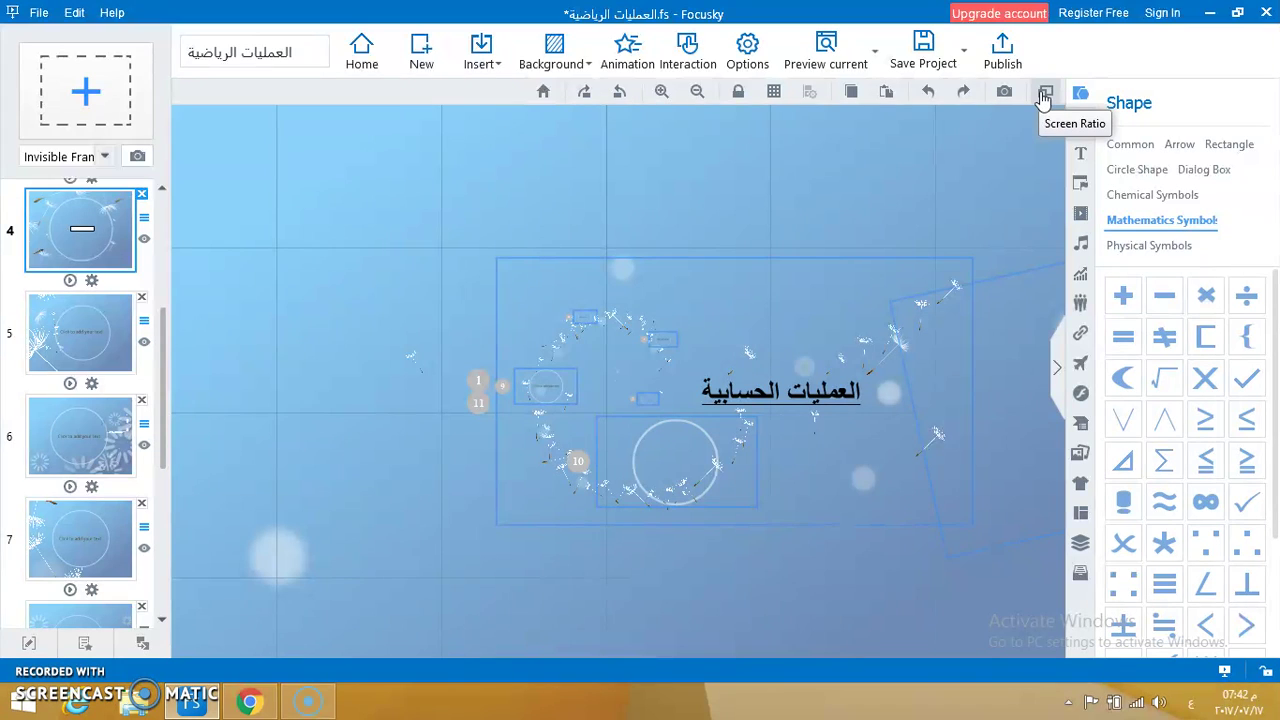
click(1043, 95)
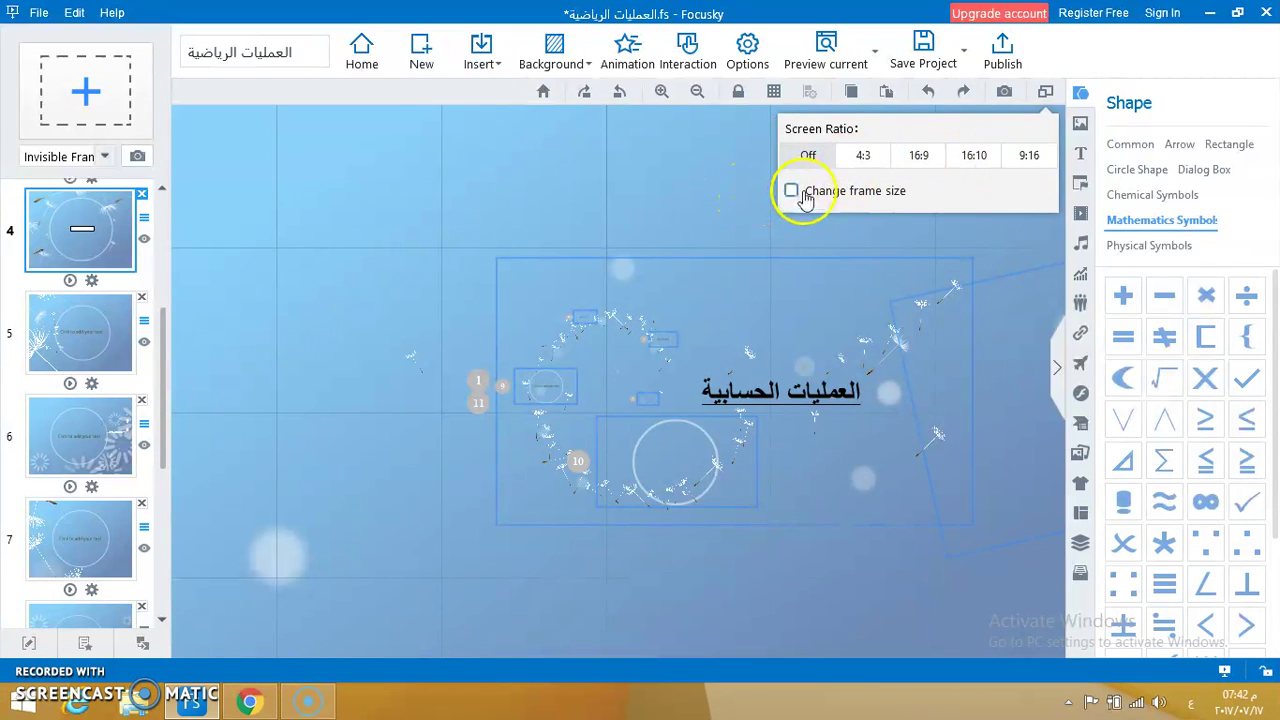
click(860, 158)
click(916, 155)
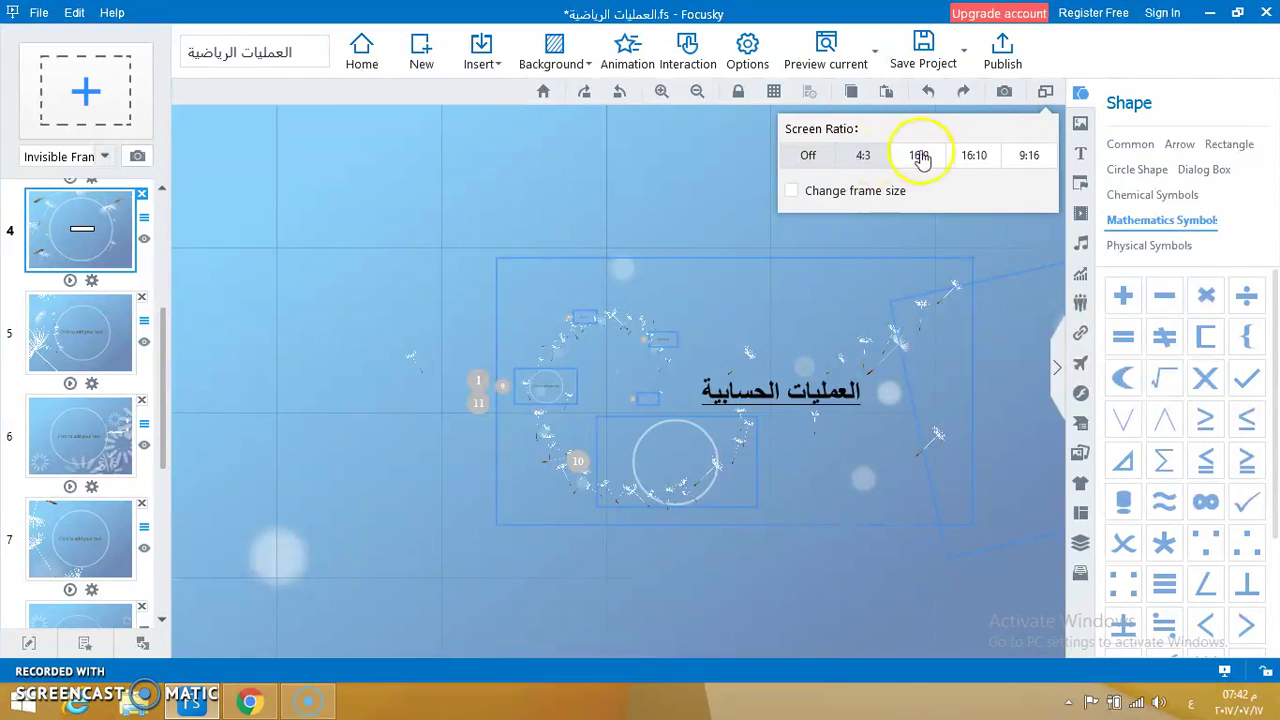
click(866, 158)
click(915, 157)
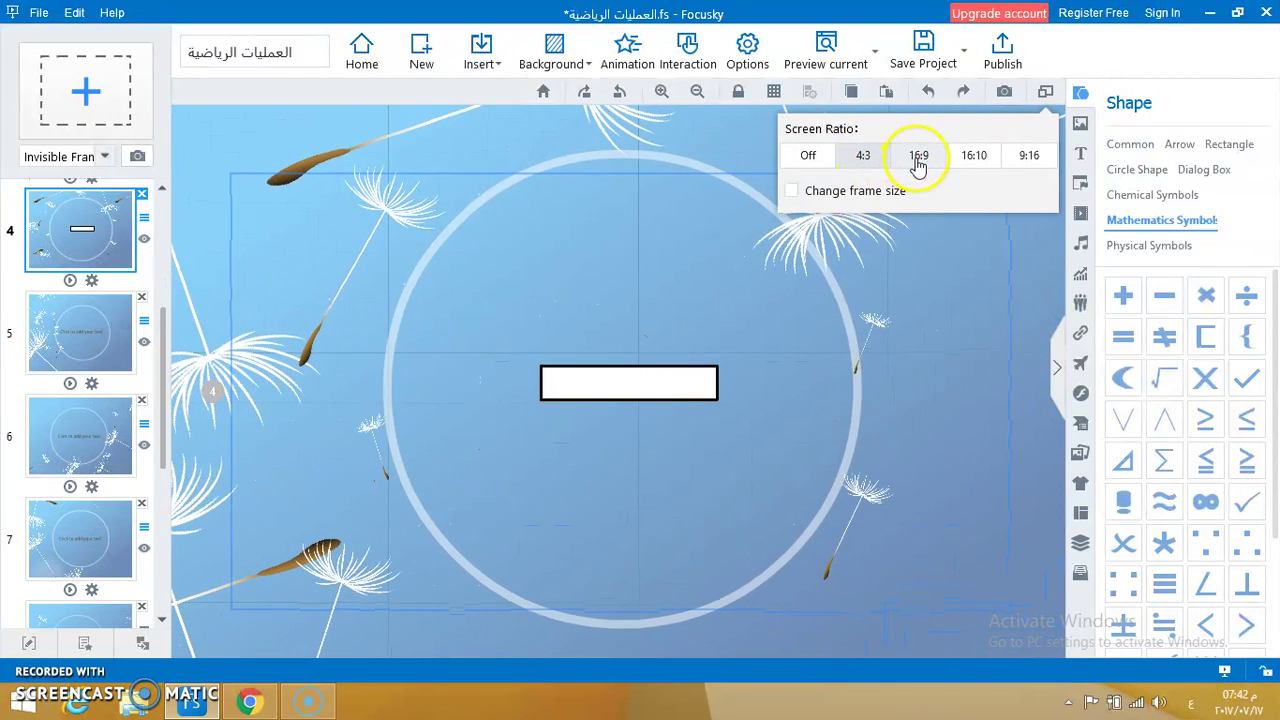
click(963, 160)
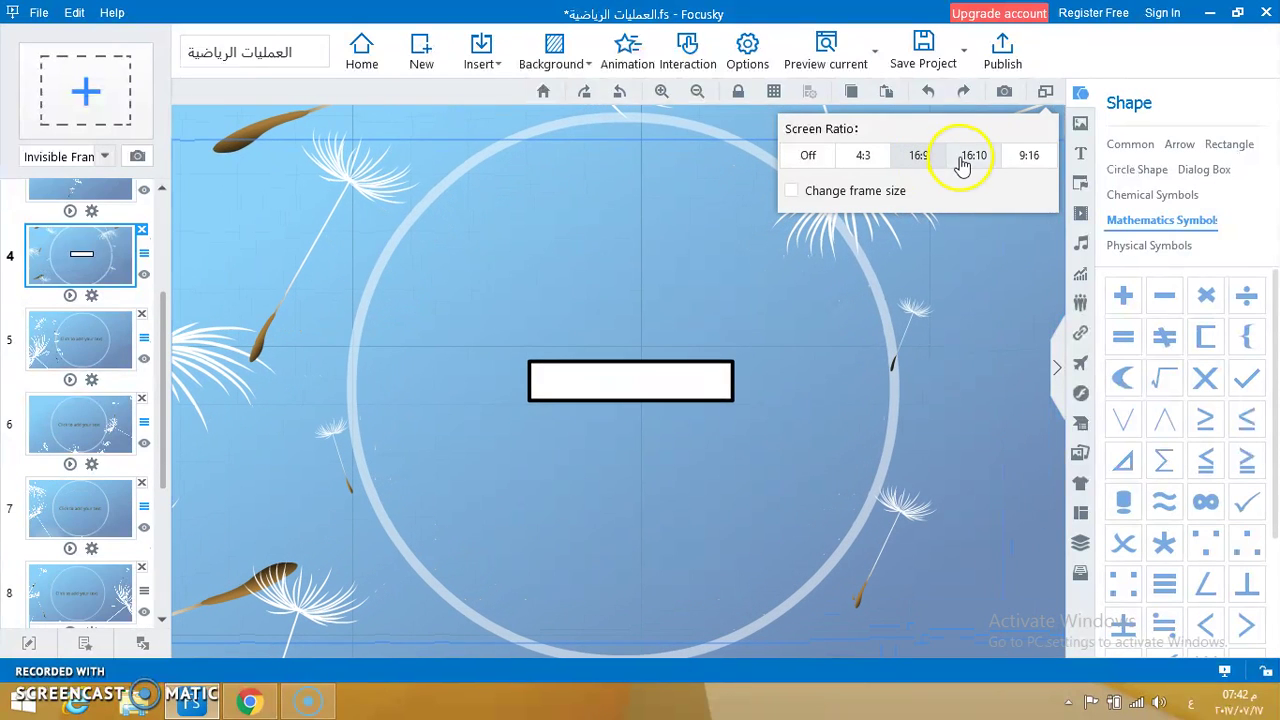
click(1015, 158)
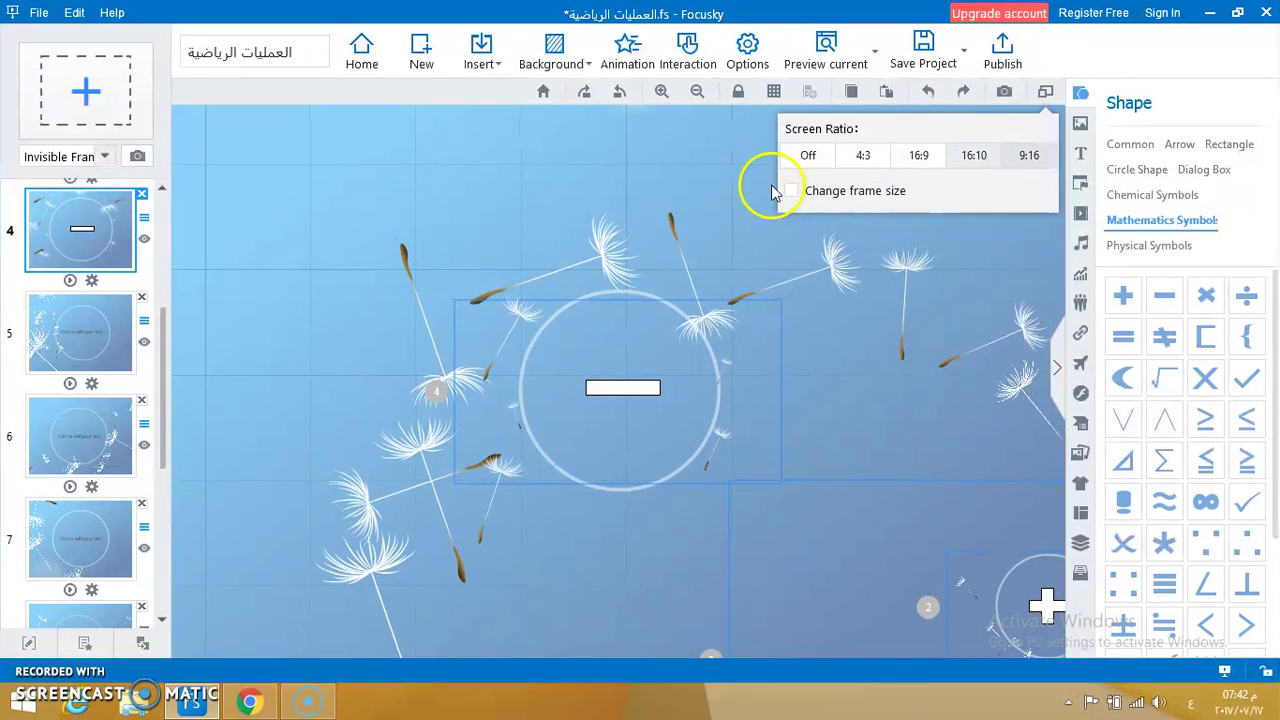
- Turn the presentation's screen ratio off
click(809, 155)
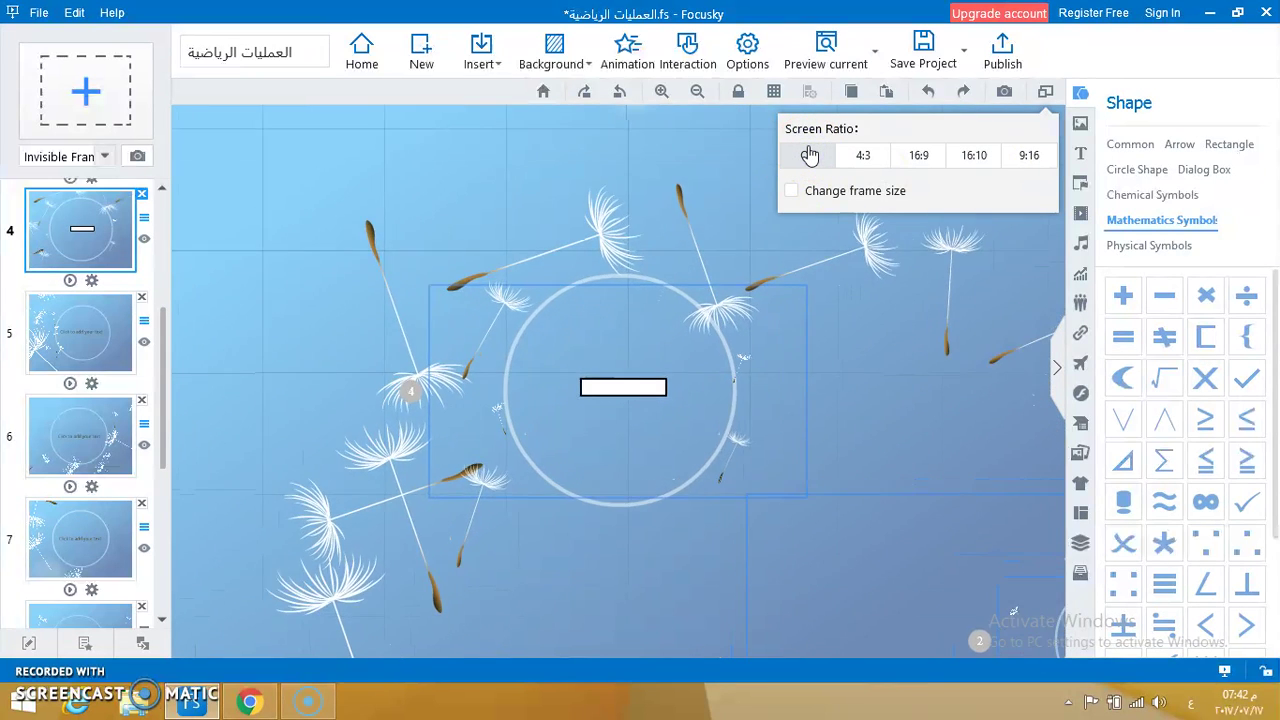
click(707, 238)
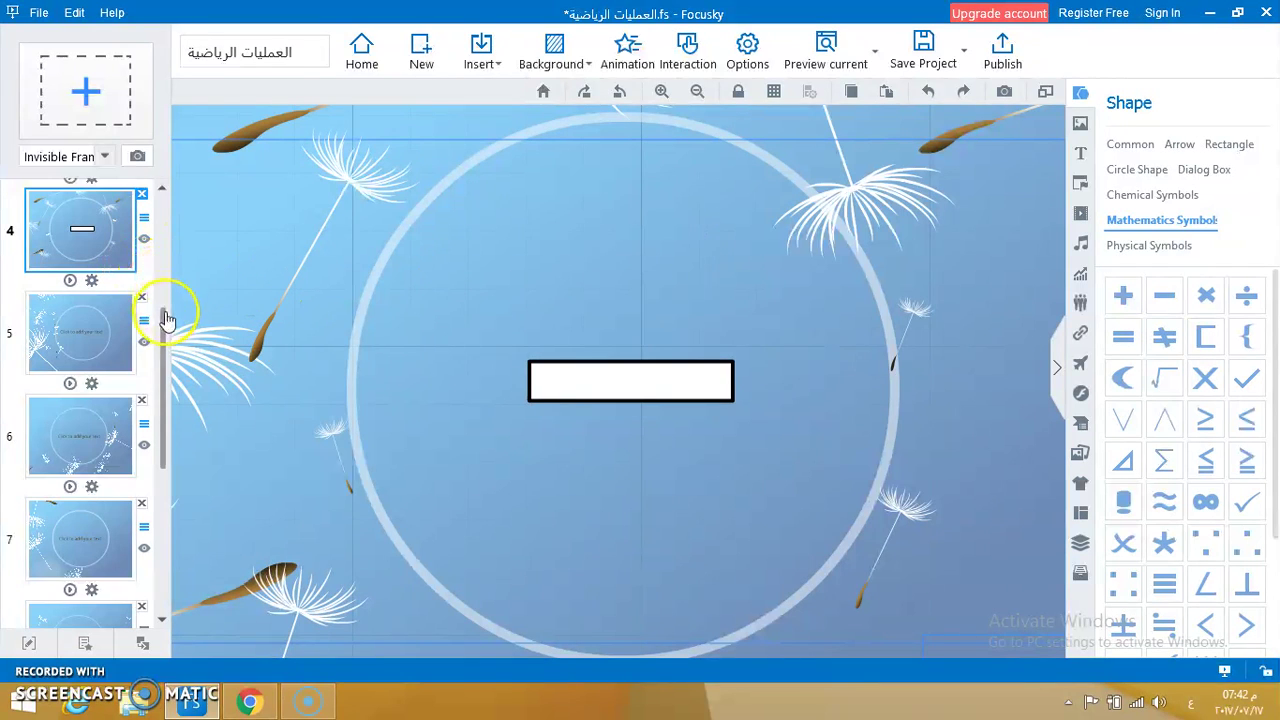
- Look through slides 1, 3 and 4, and go to slide 5
drag(163, 323, 160, 197)
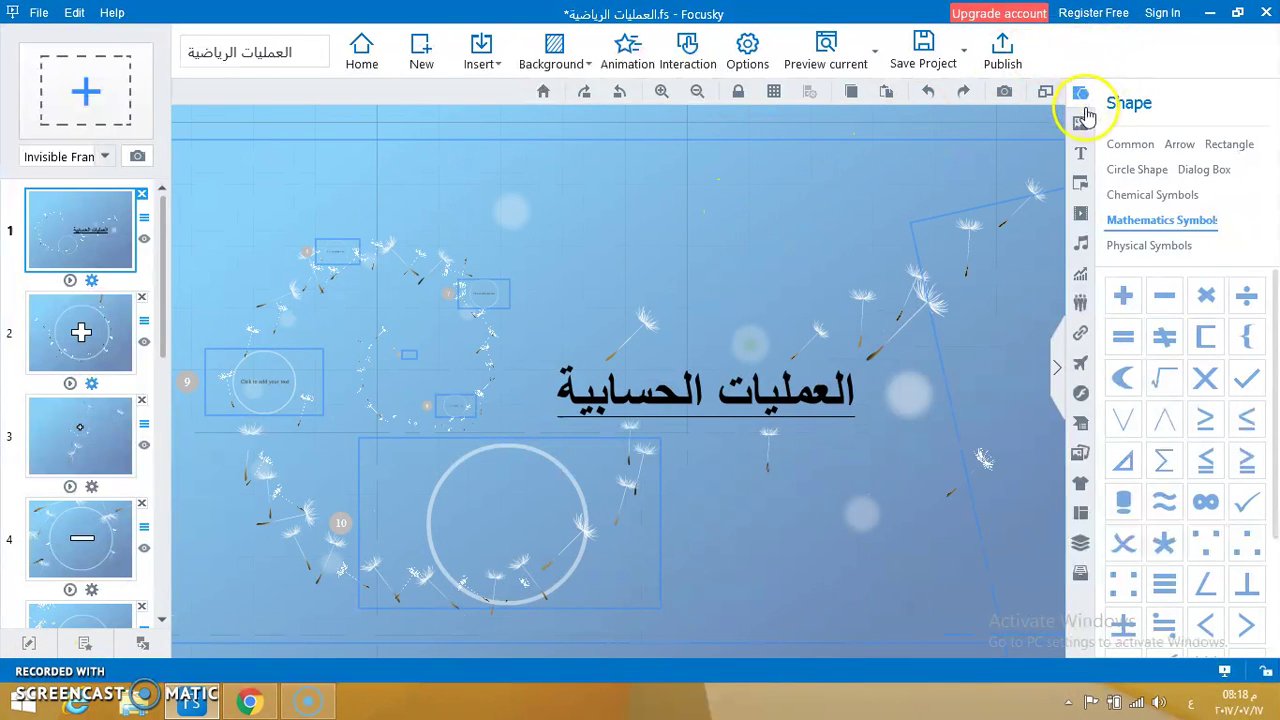
click(513, 528)
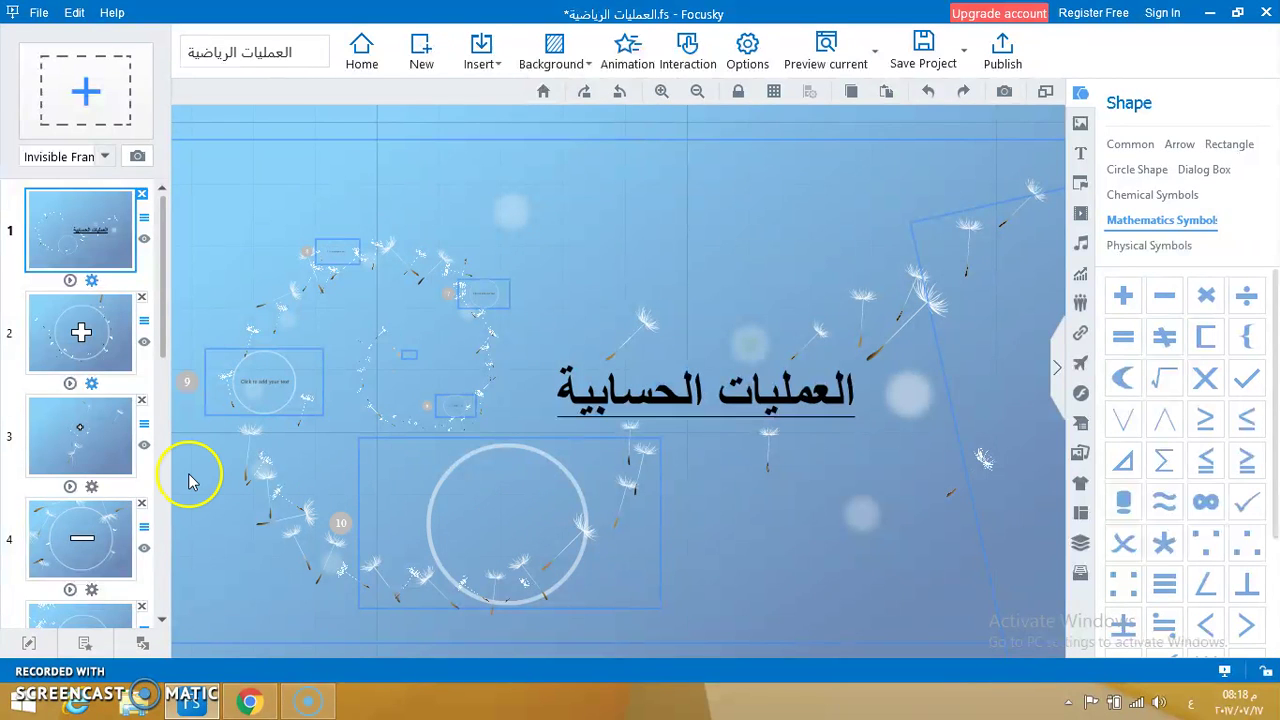
click(86, 445)
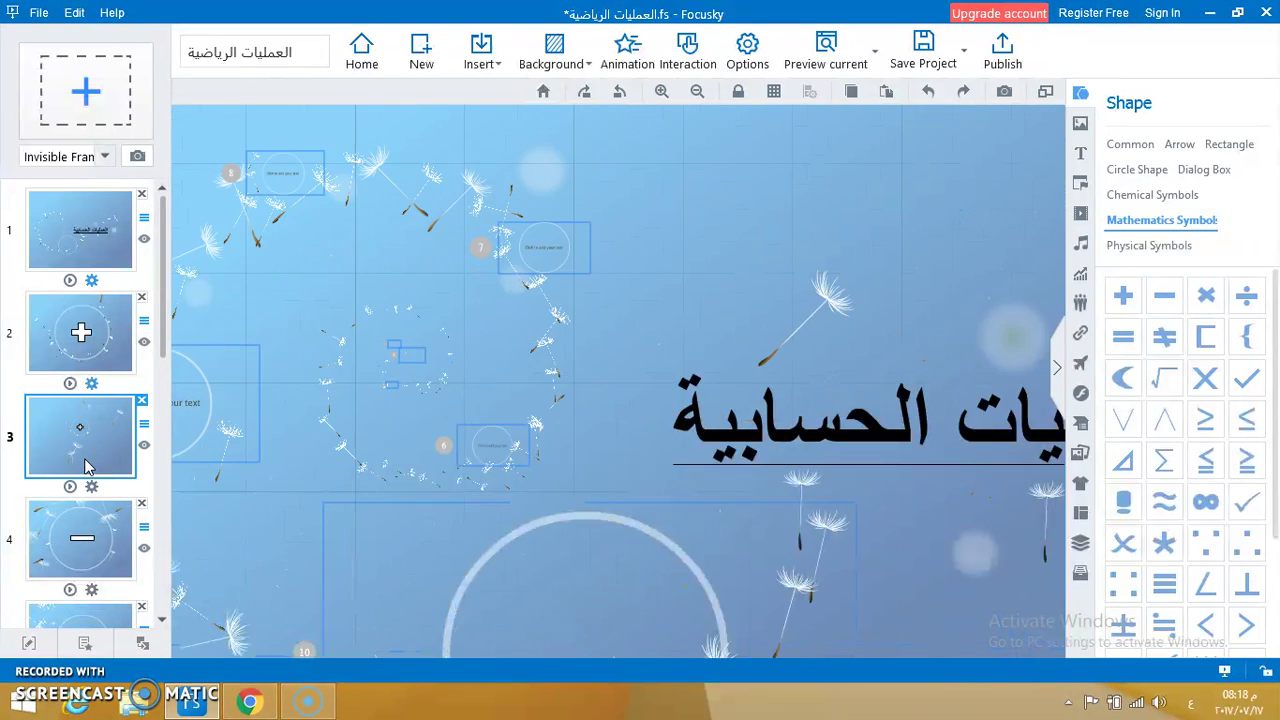
click(71, 526)
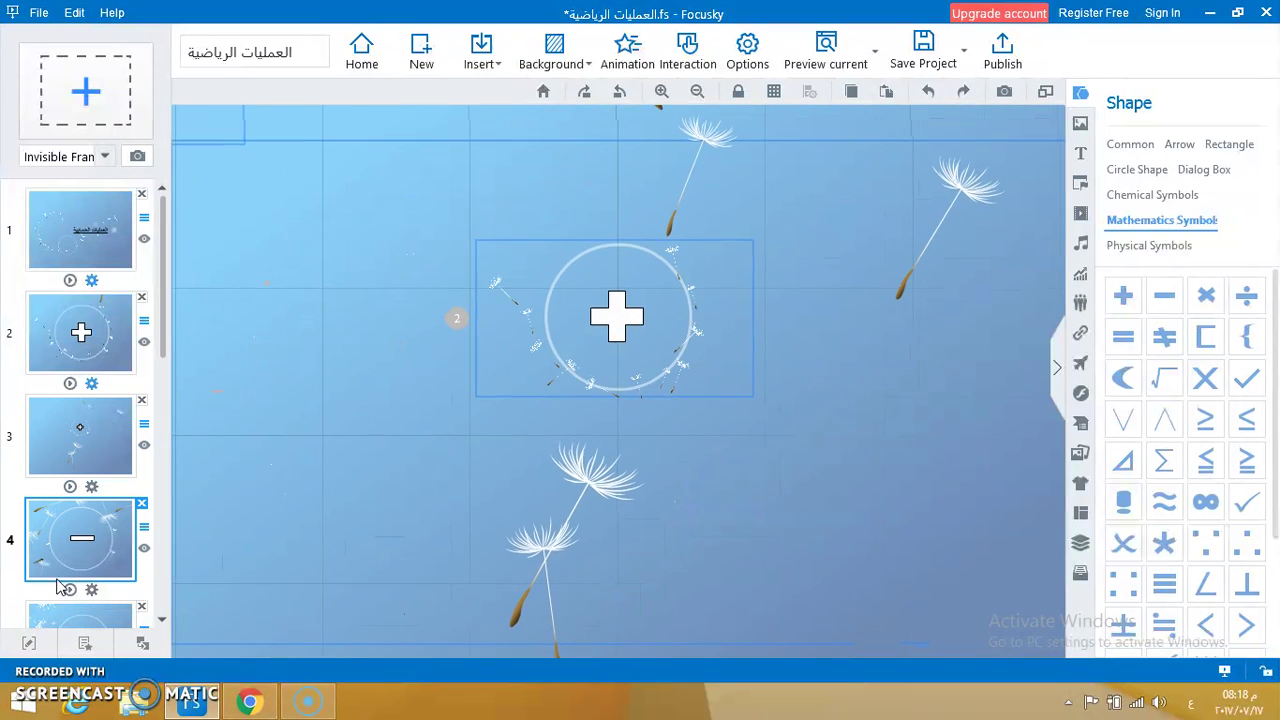
click(60, 612)
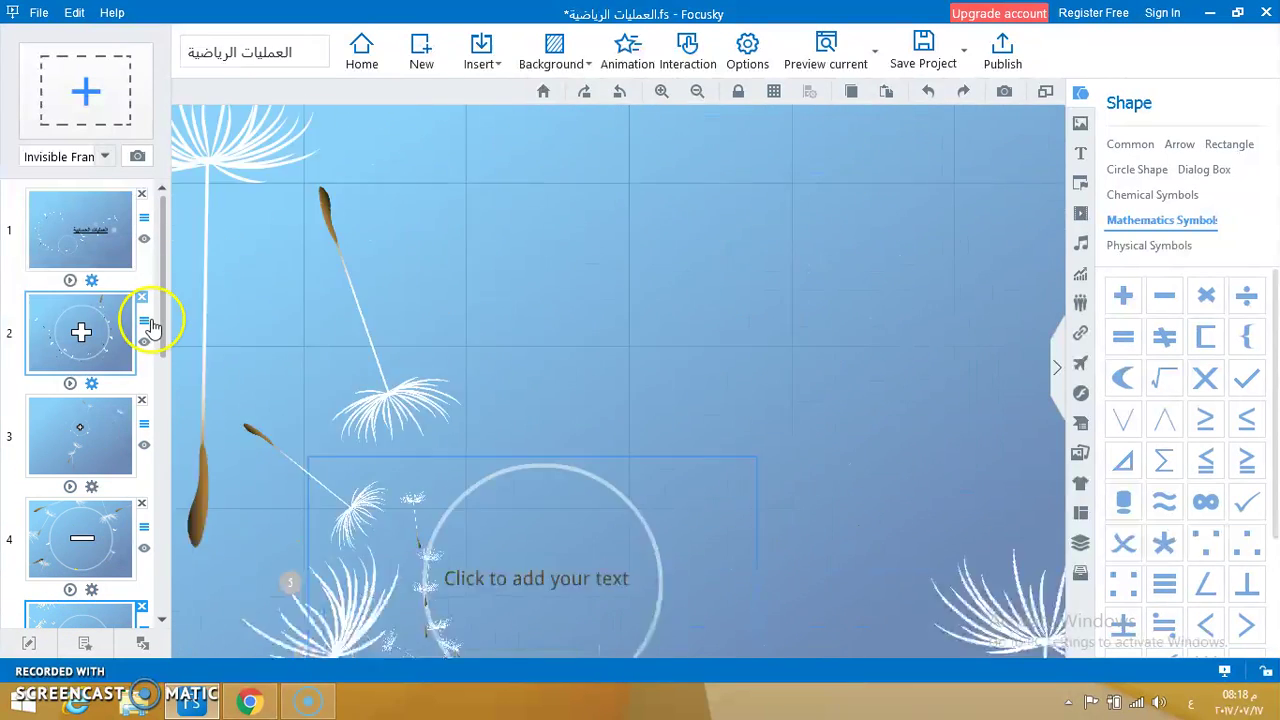
drag(157, 320, 157, 371)
click(120, 515)
click(92, 516)
drag(163, 380, 163, 406)
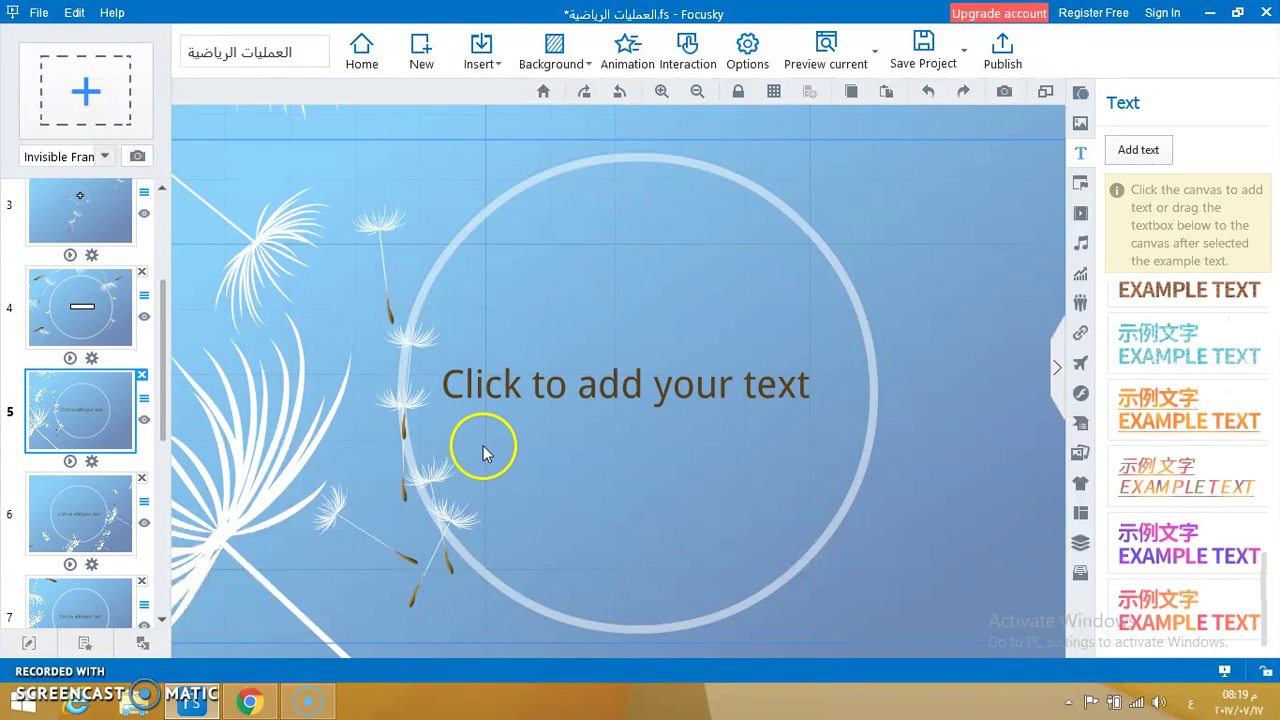
- Delete the placeholder text on slide 5 and insert the wireframe cube image from the image library in its place
click(528, 392)
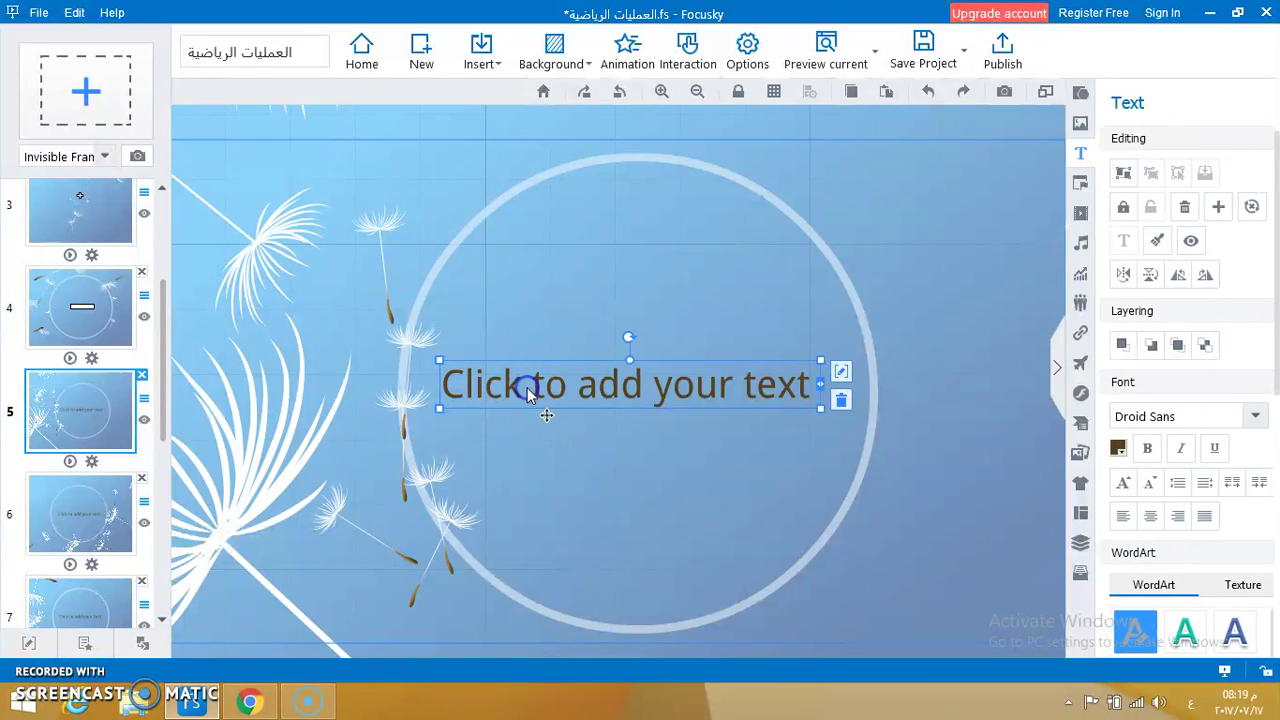
click(837, 402)
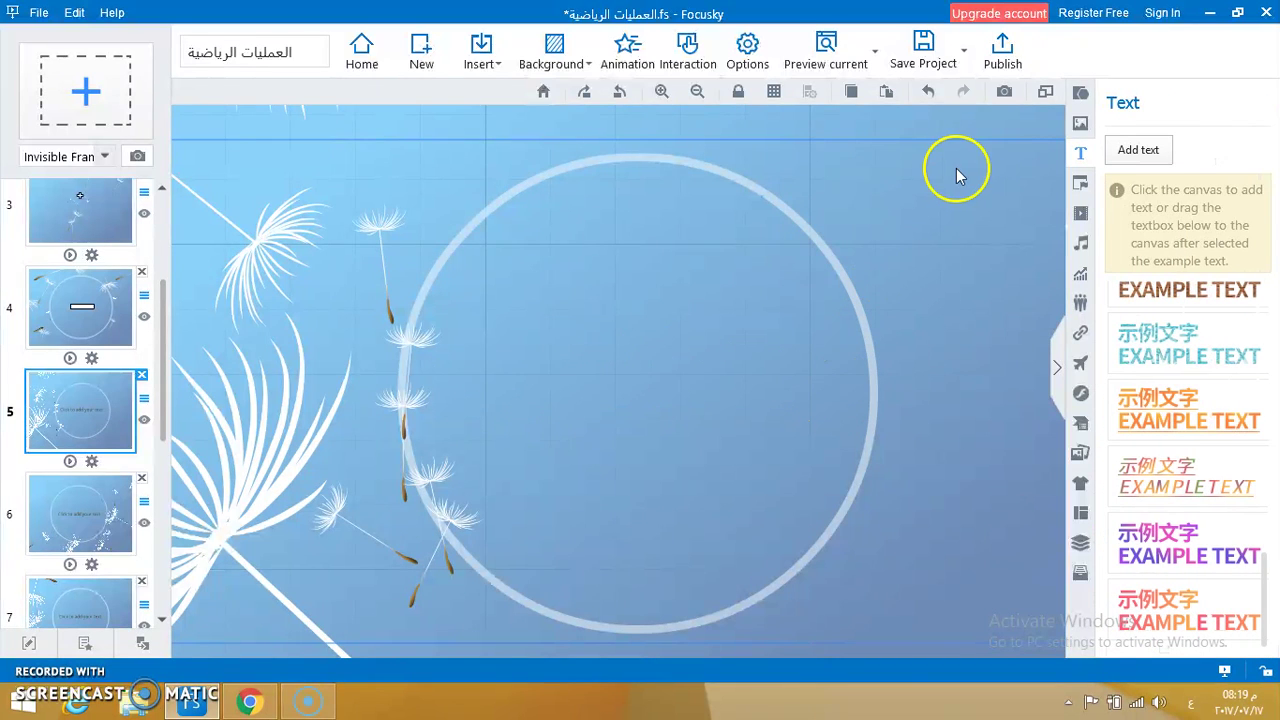
click(1080, 123)
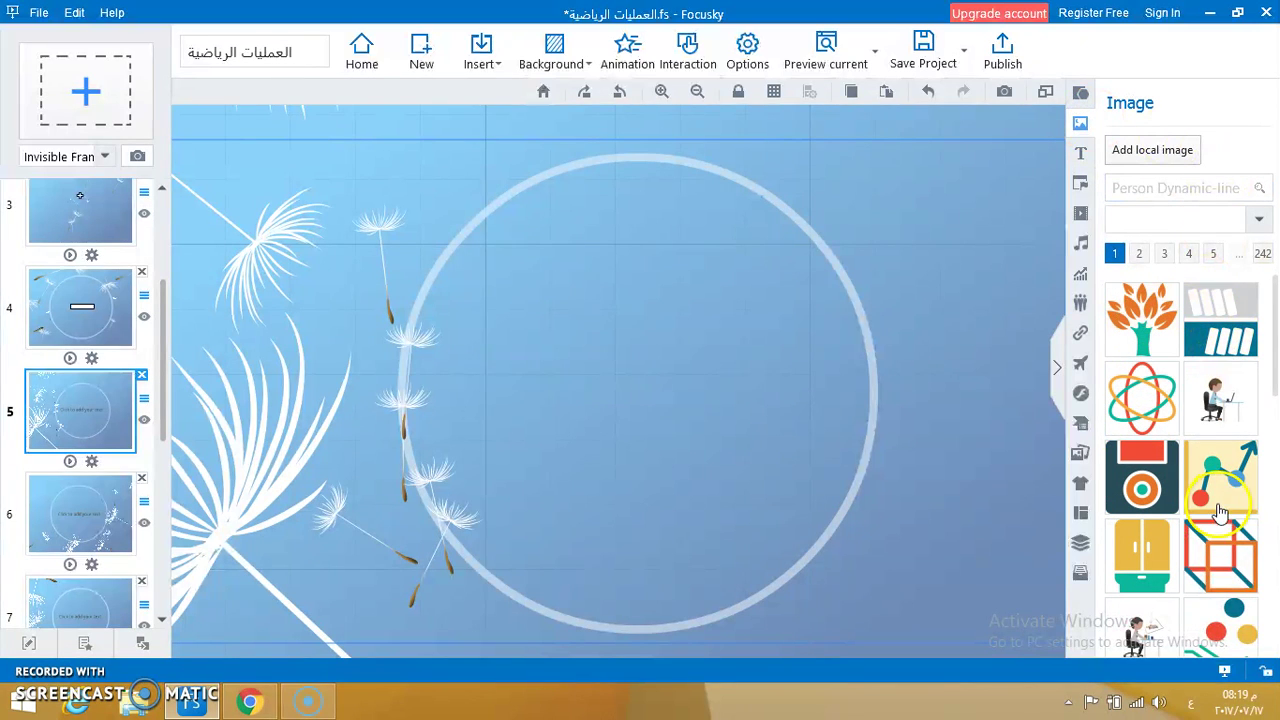
drag(1215, 562, 612, 388)
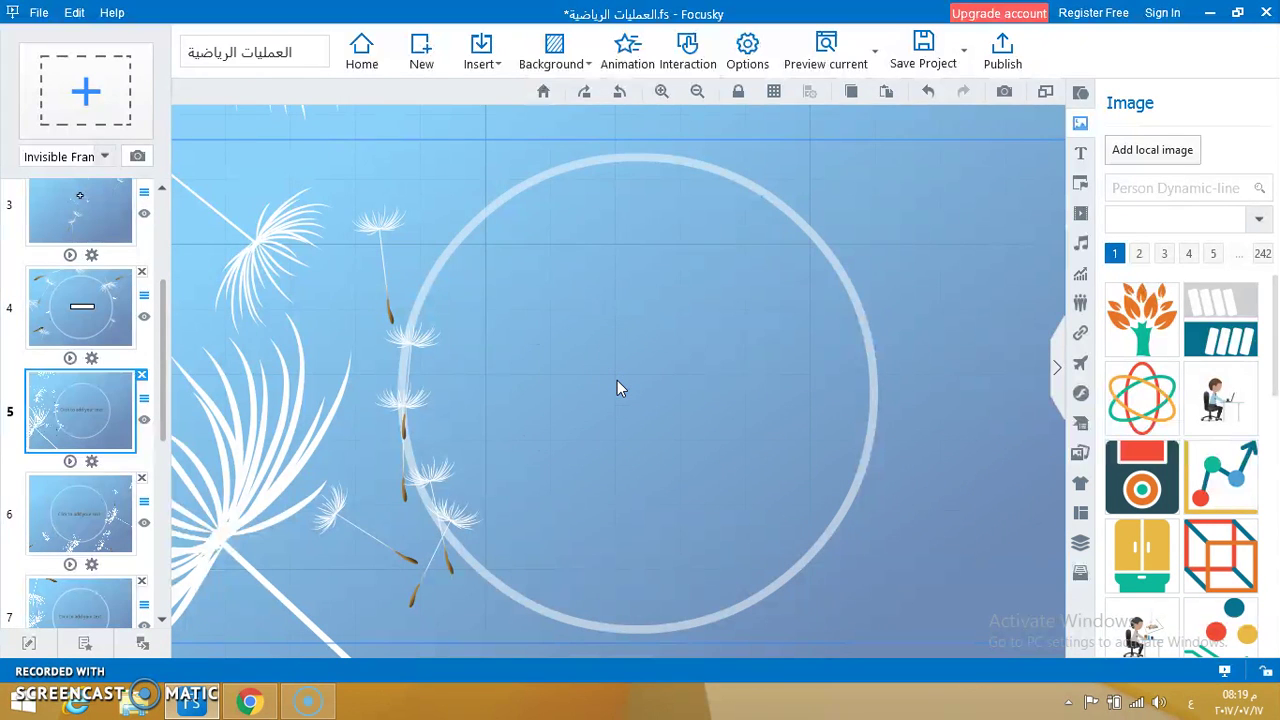
click(738, 429)
click(668, 435)
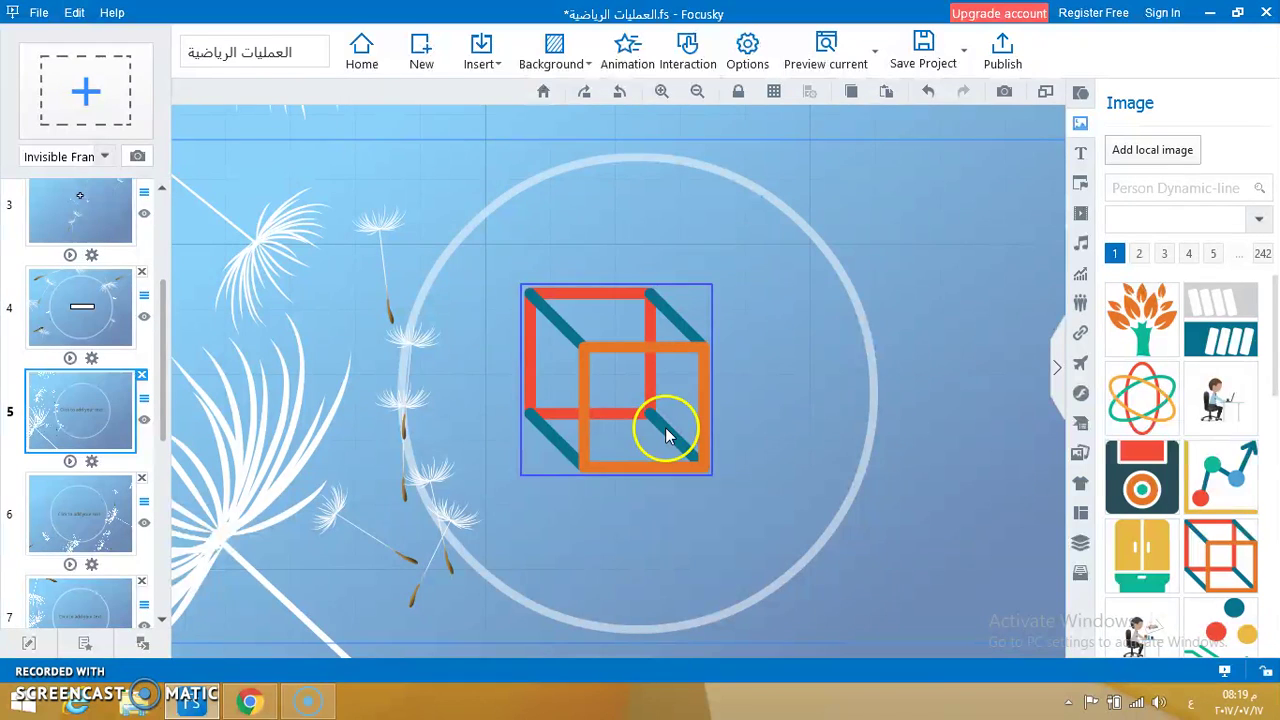
- Enlarge the cube image inside the circle on slide 5
drag(634, 401, 670, 419)
click(680, 392)
click(661, 370)
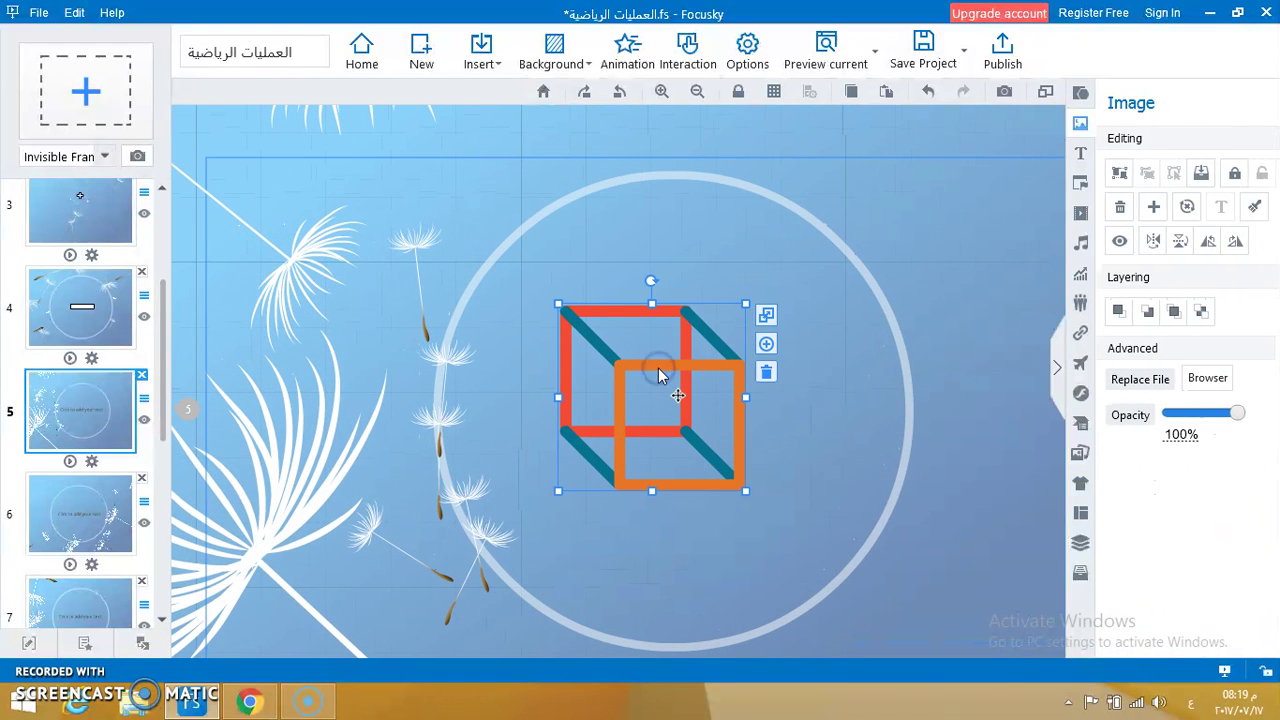
drag(746, 305, 806, 280)
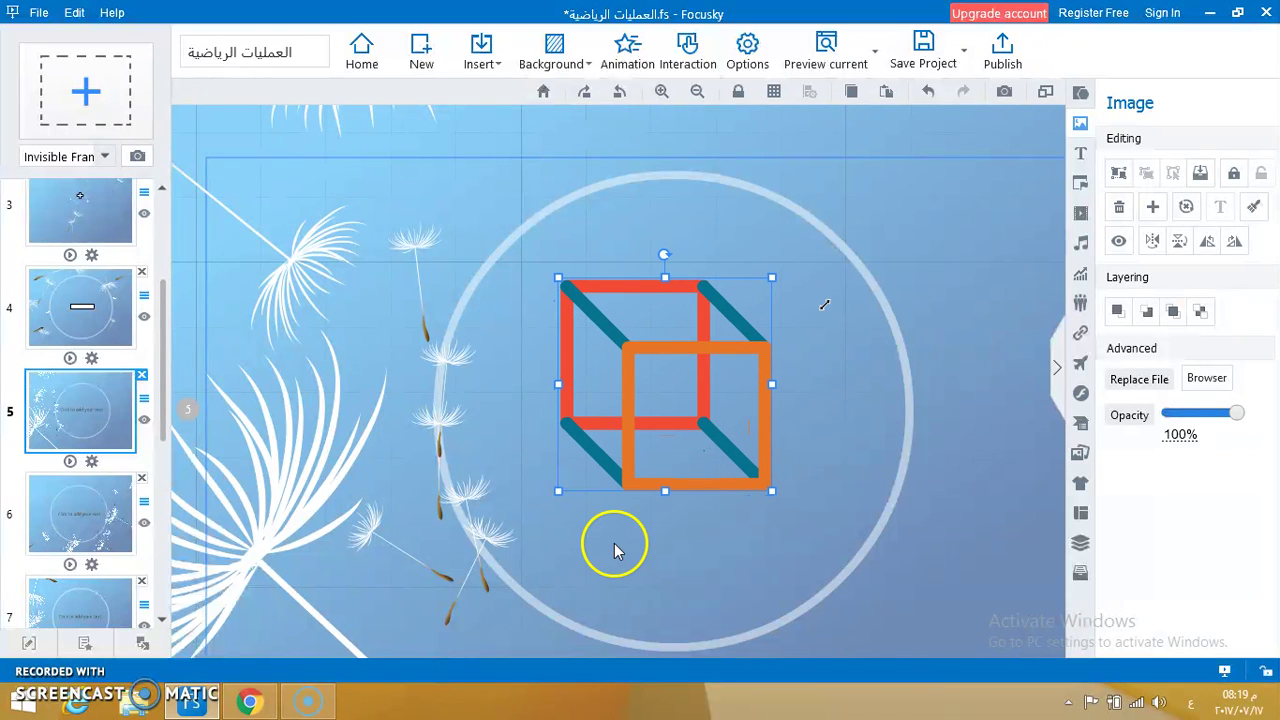
drag(559, 491, 544, 529)
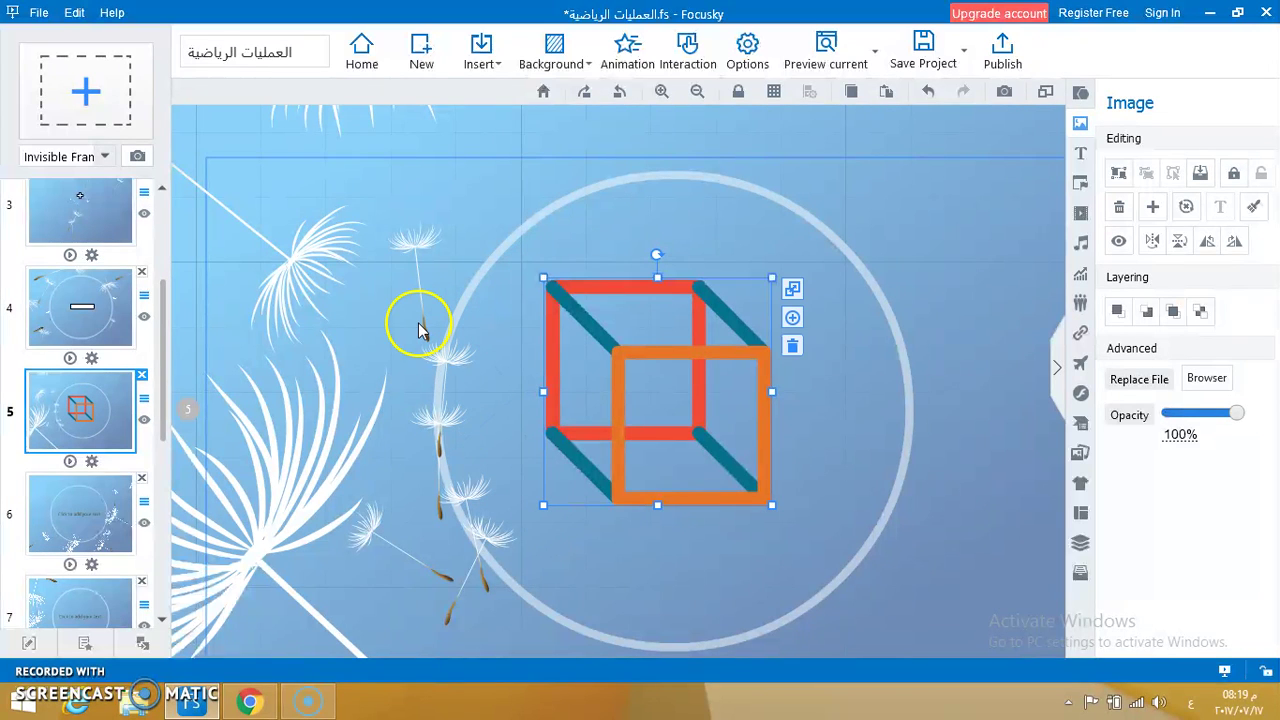
- Delete the placeholder text inside the circle on slide 6
click(88, 538)
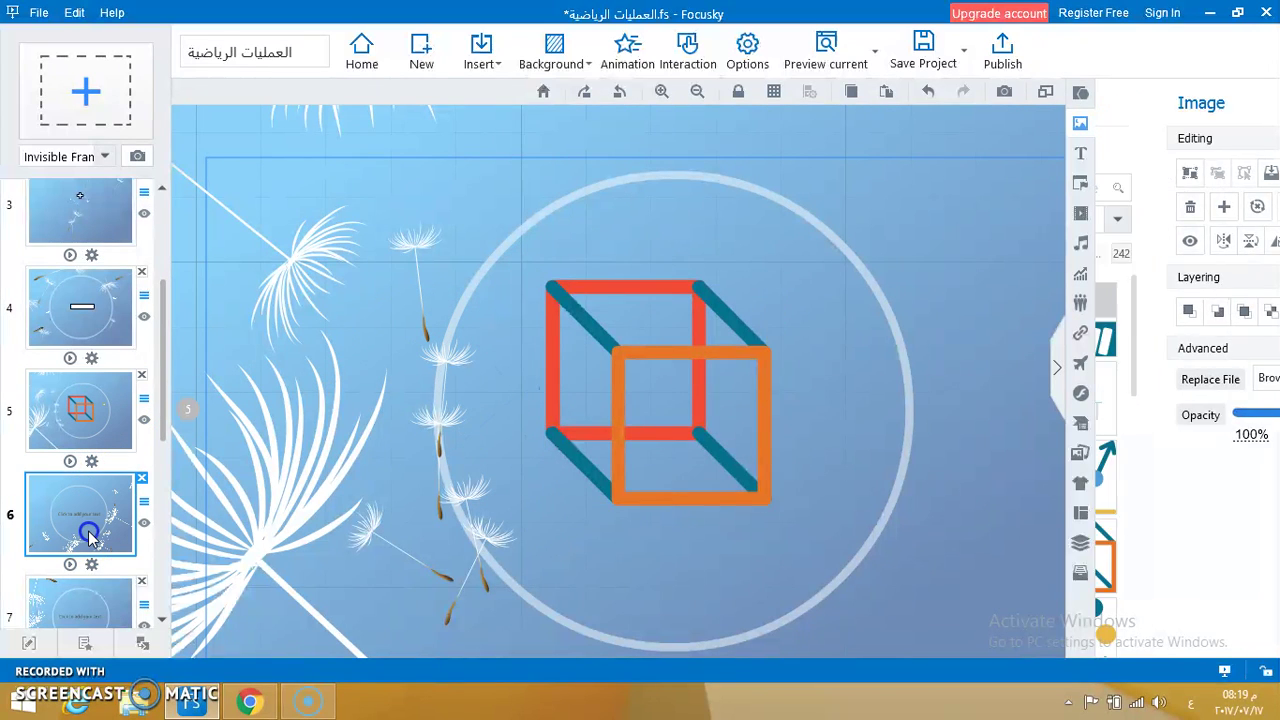
click(591, 372)
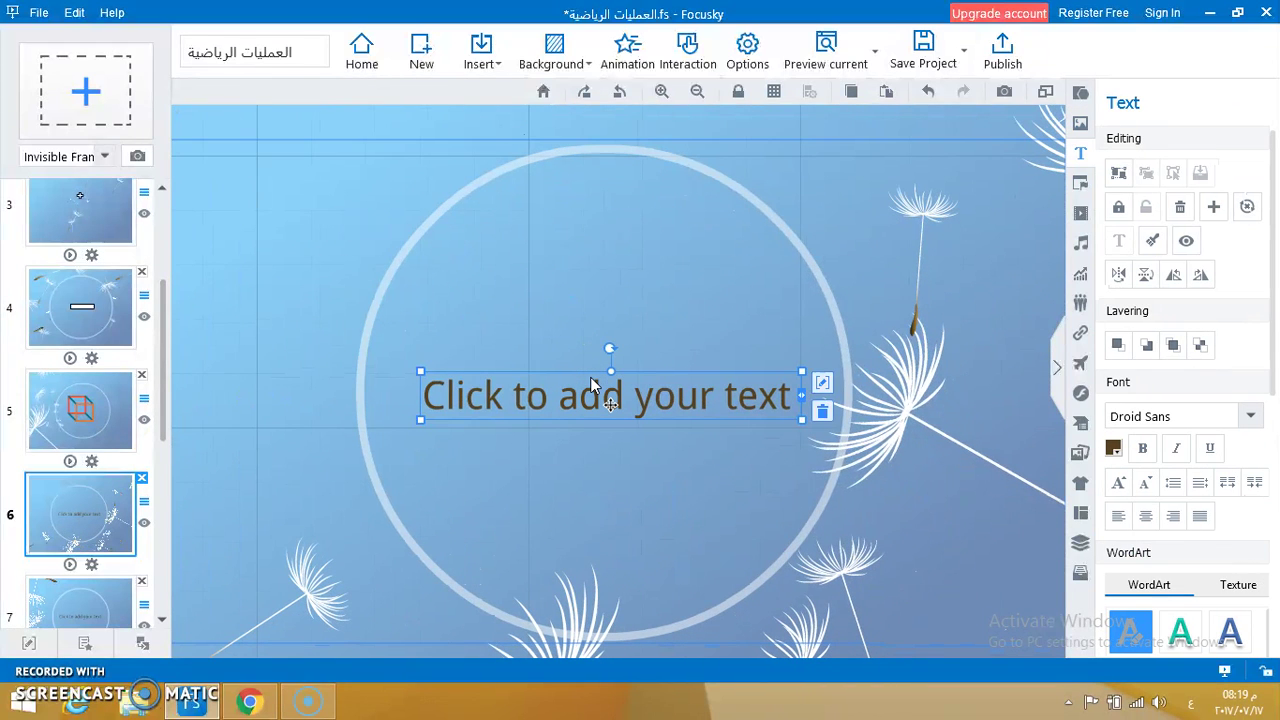
click(821, 413)
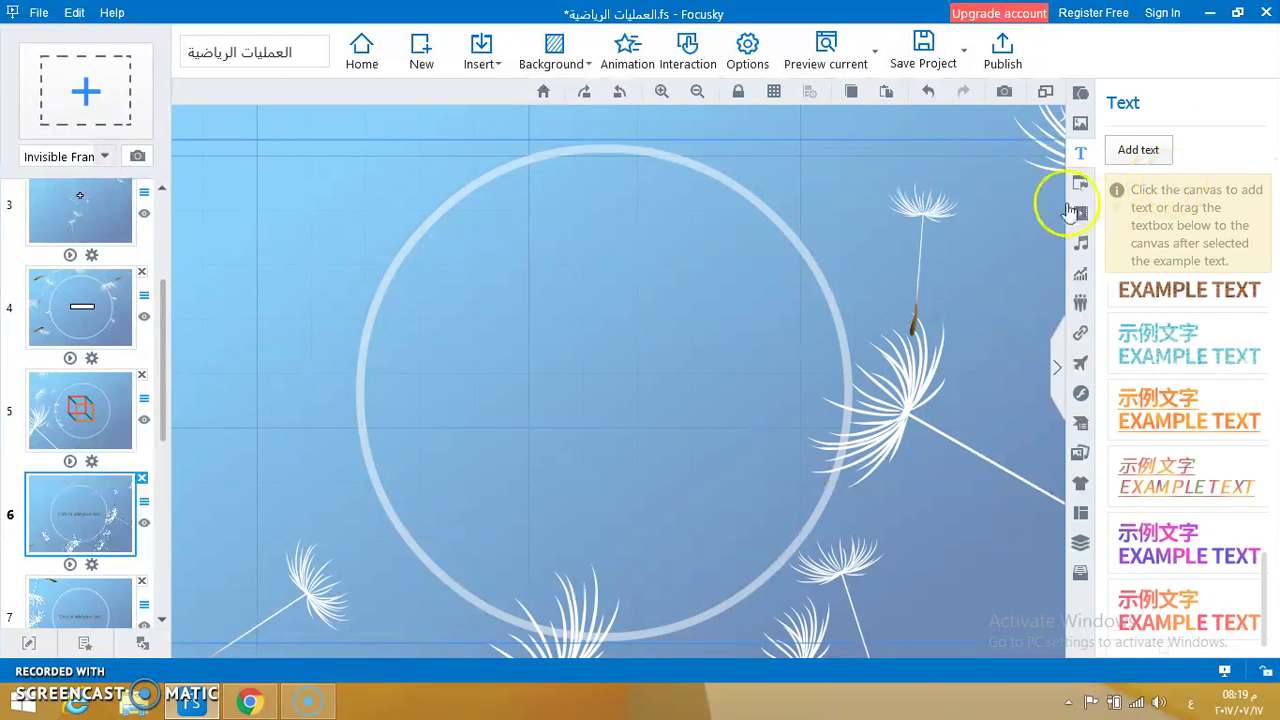
click(1079, 124)
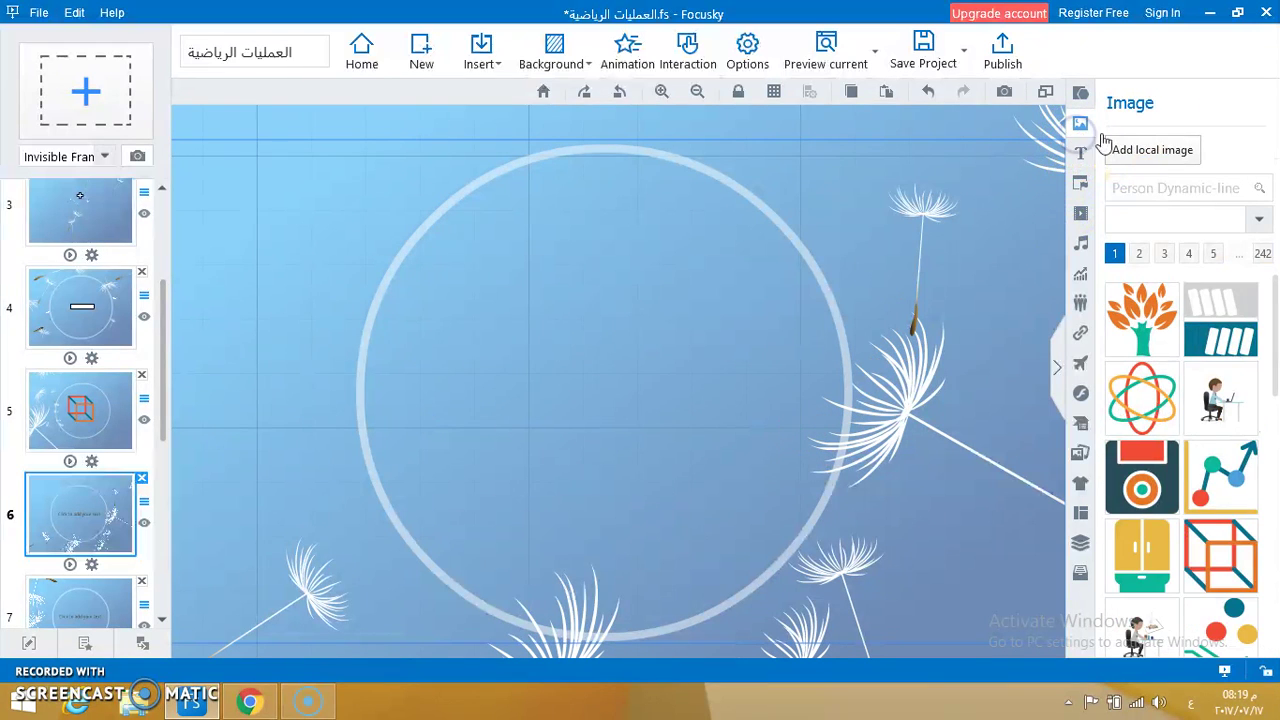
click(1138, 155)
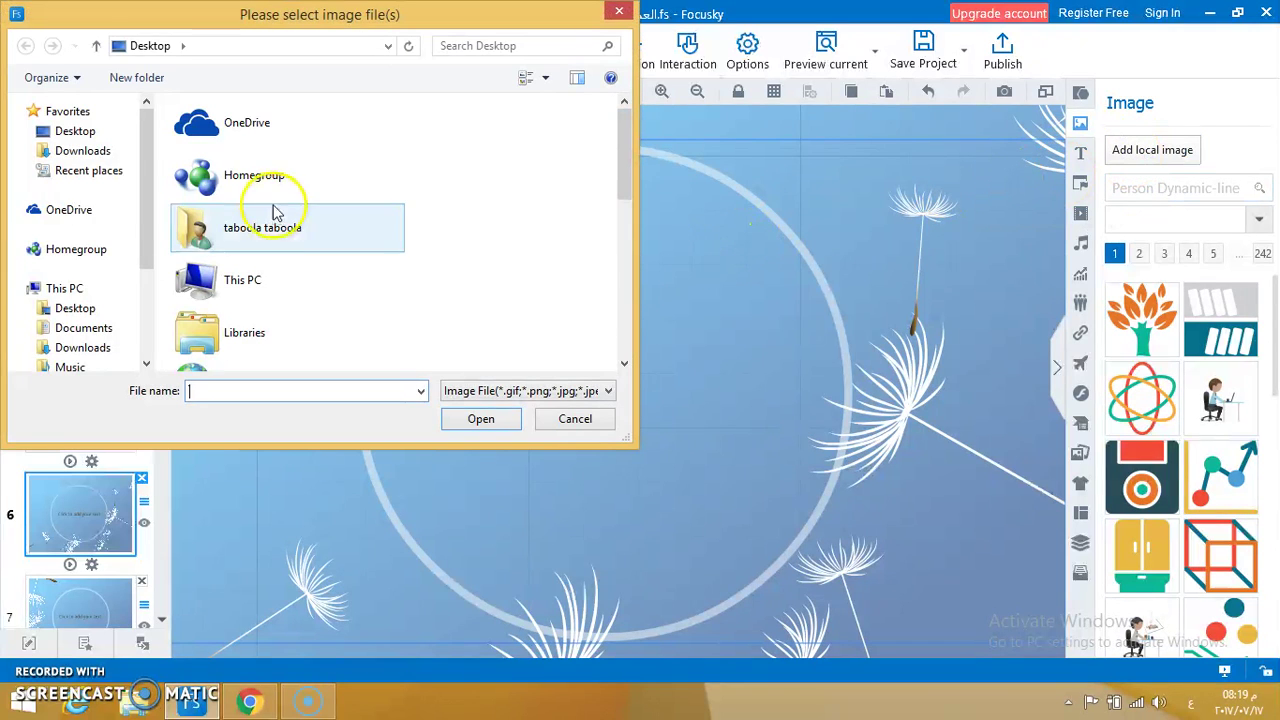
double_click(267, 235)
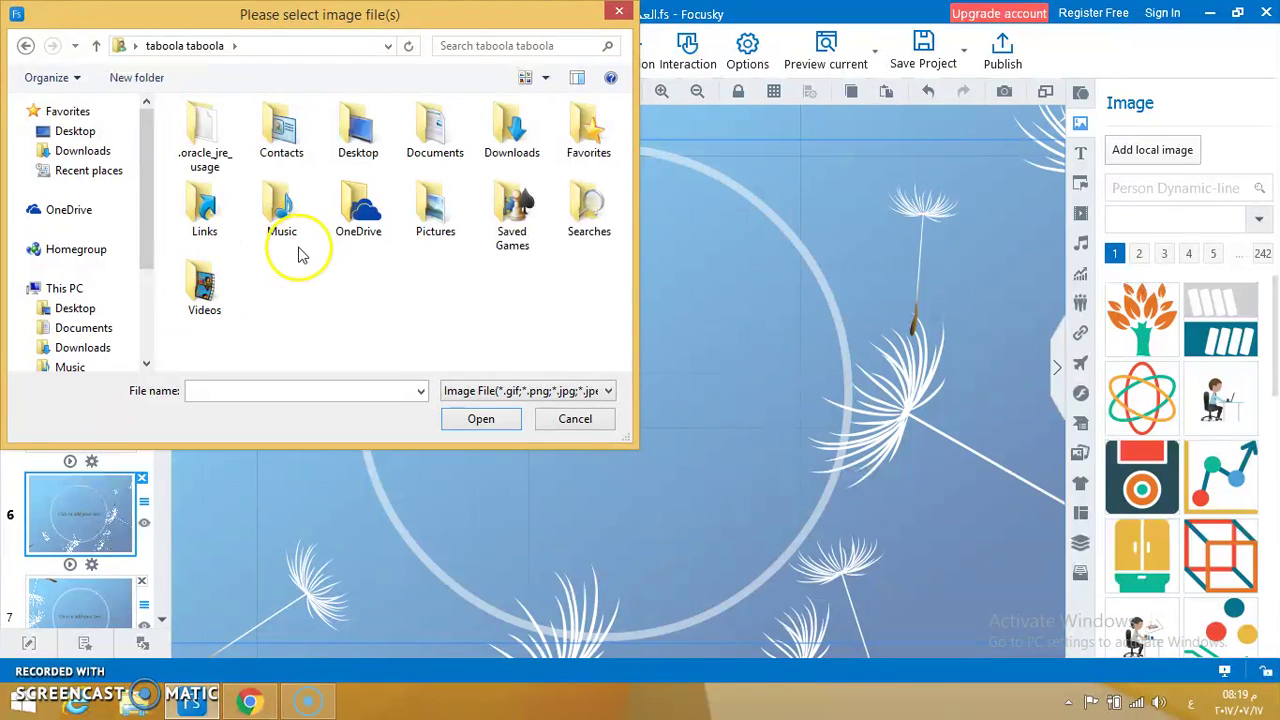
double_click(432, 205)
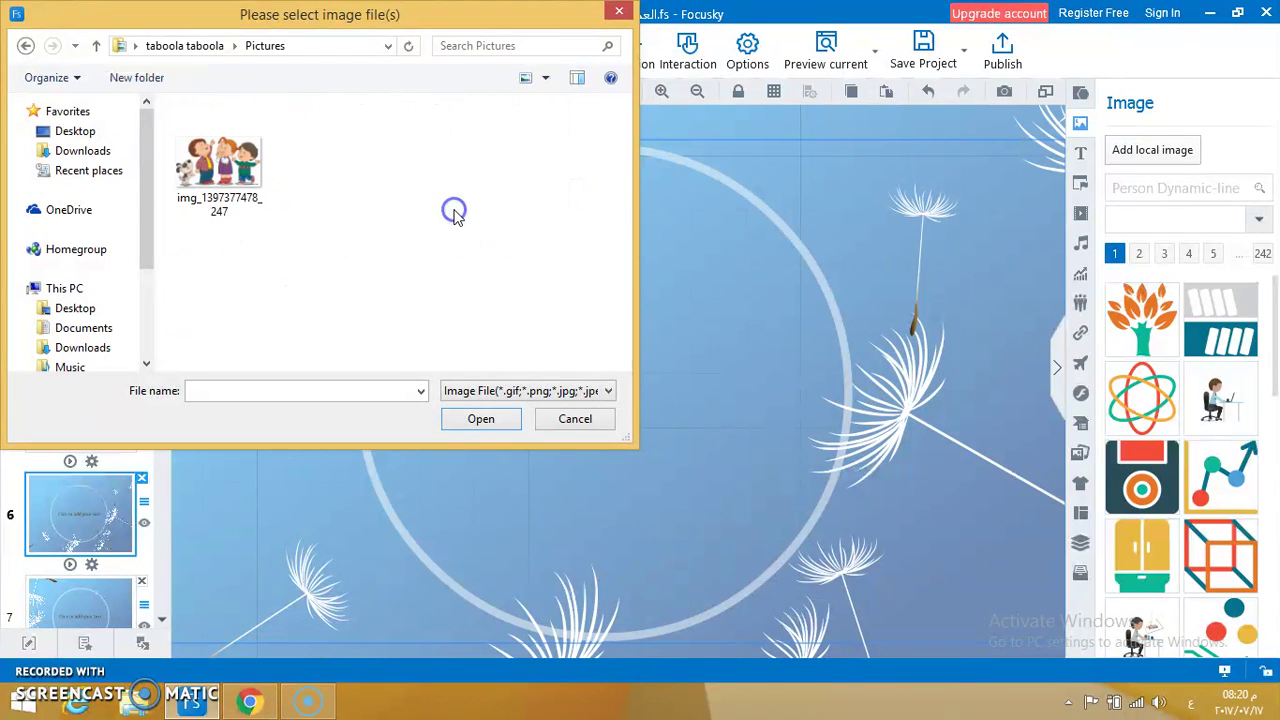
click(220, 195)
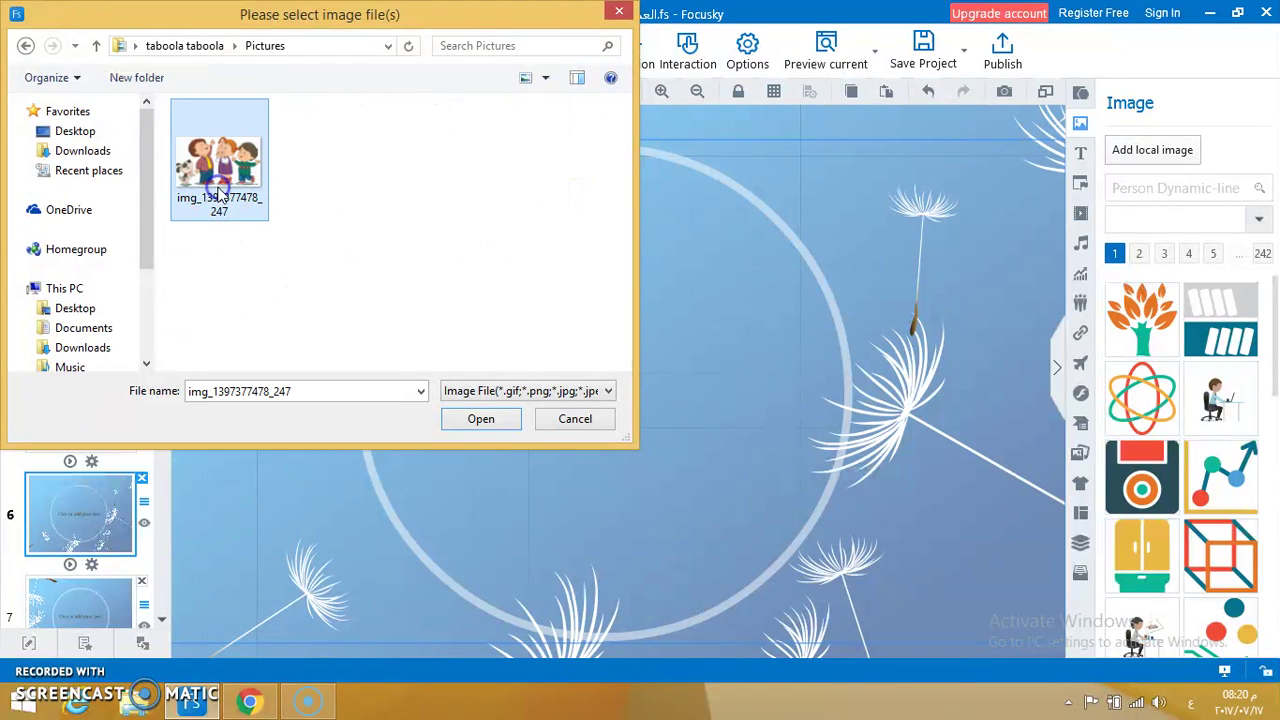
click(480, 418)
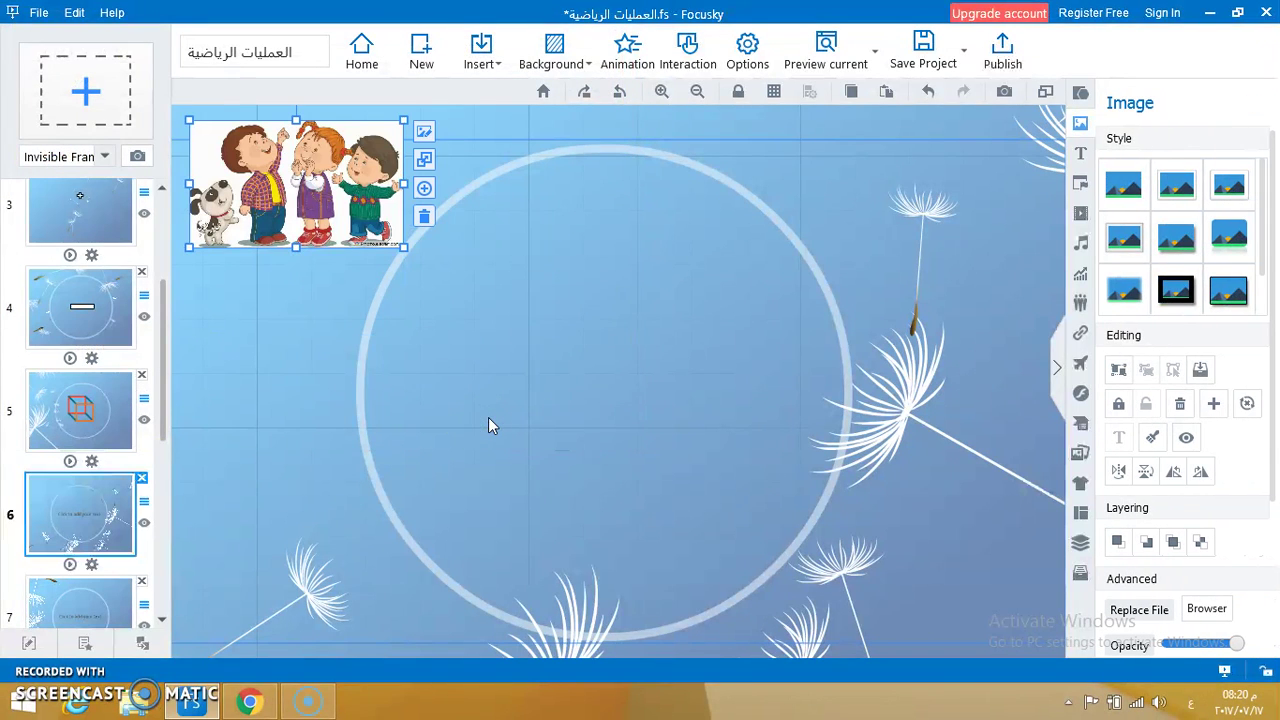
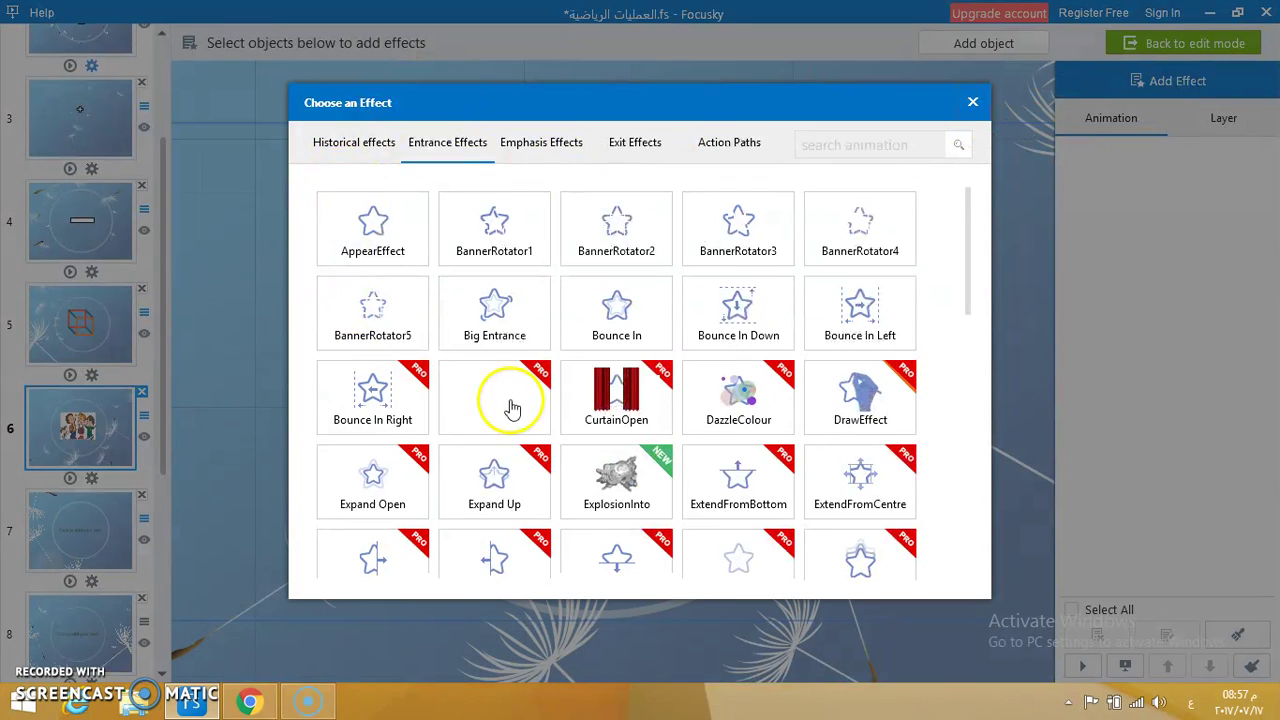
- Browse the historical, entrance, emphasis, exit and action path effects, and apply the BannerRotator5 entrance effect to the children's image on slide 6
click(358, 158)
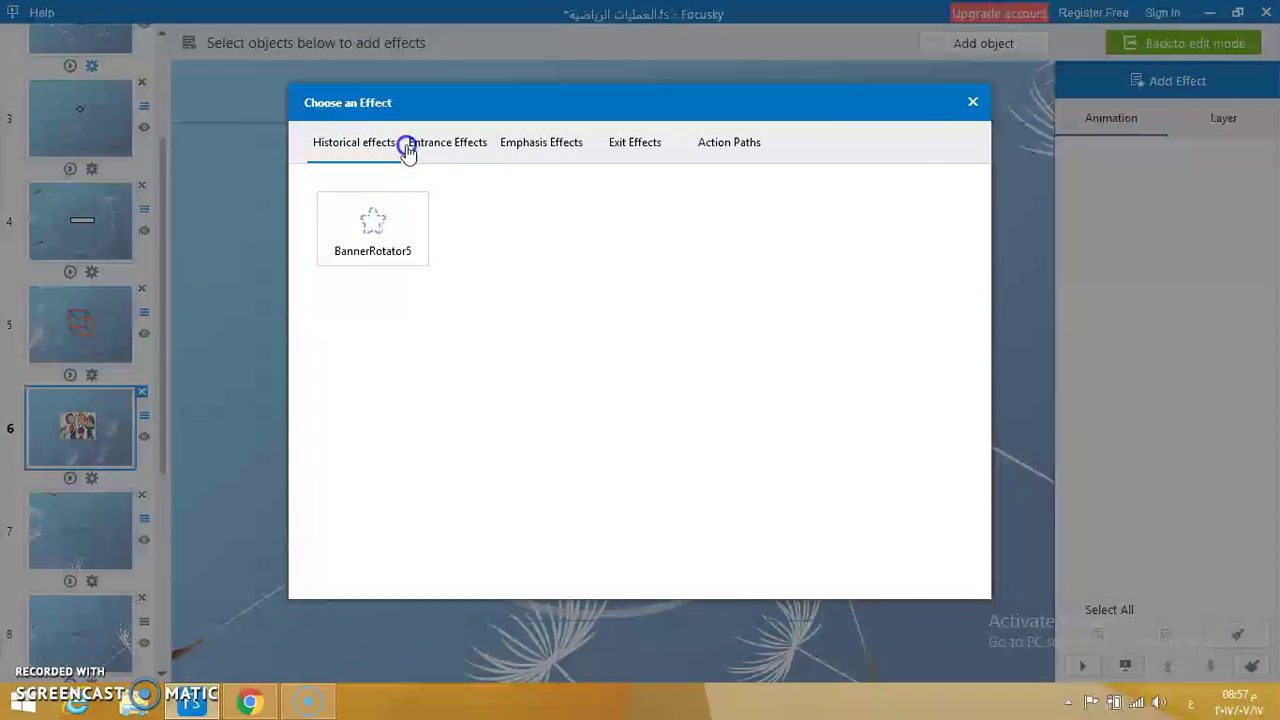
click(408, 146)
click(535, 138)
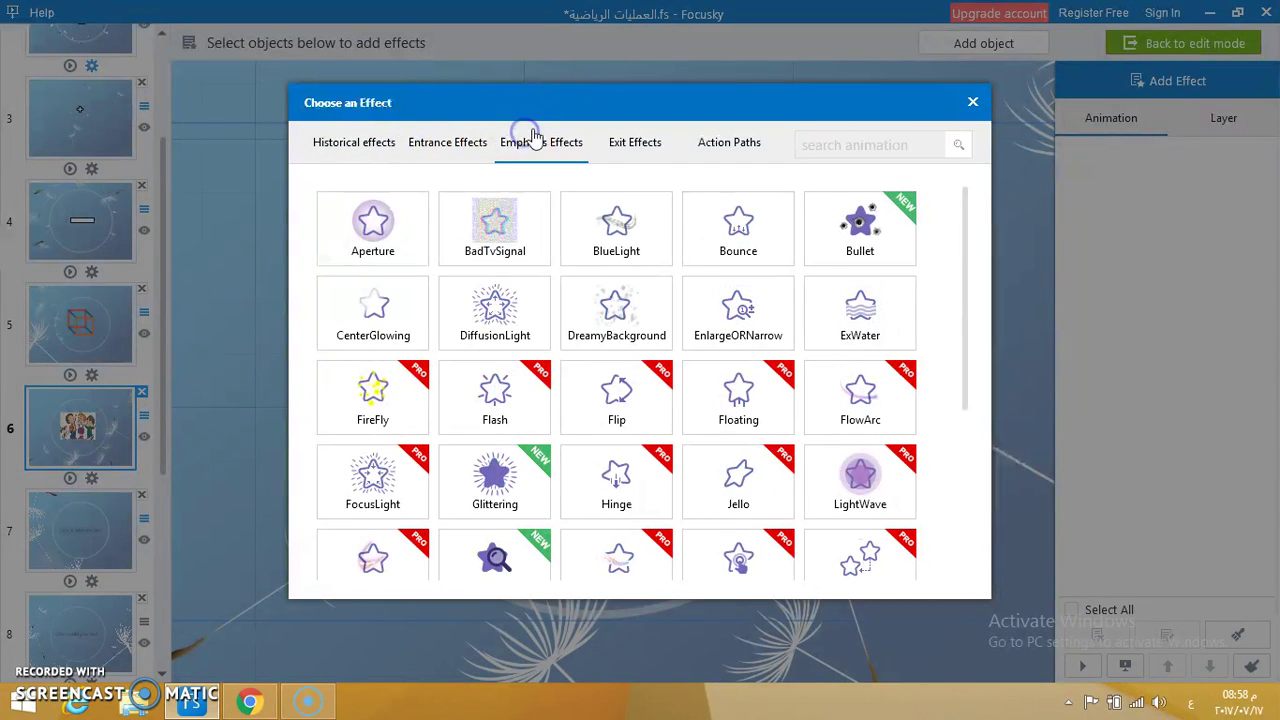
click(622, 142)
click(700, 143)
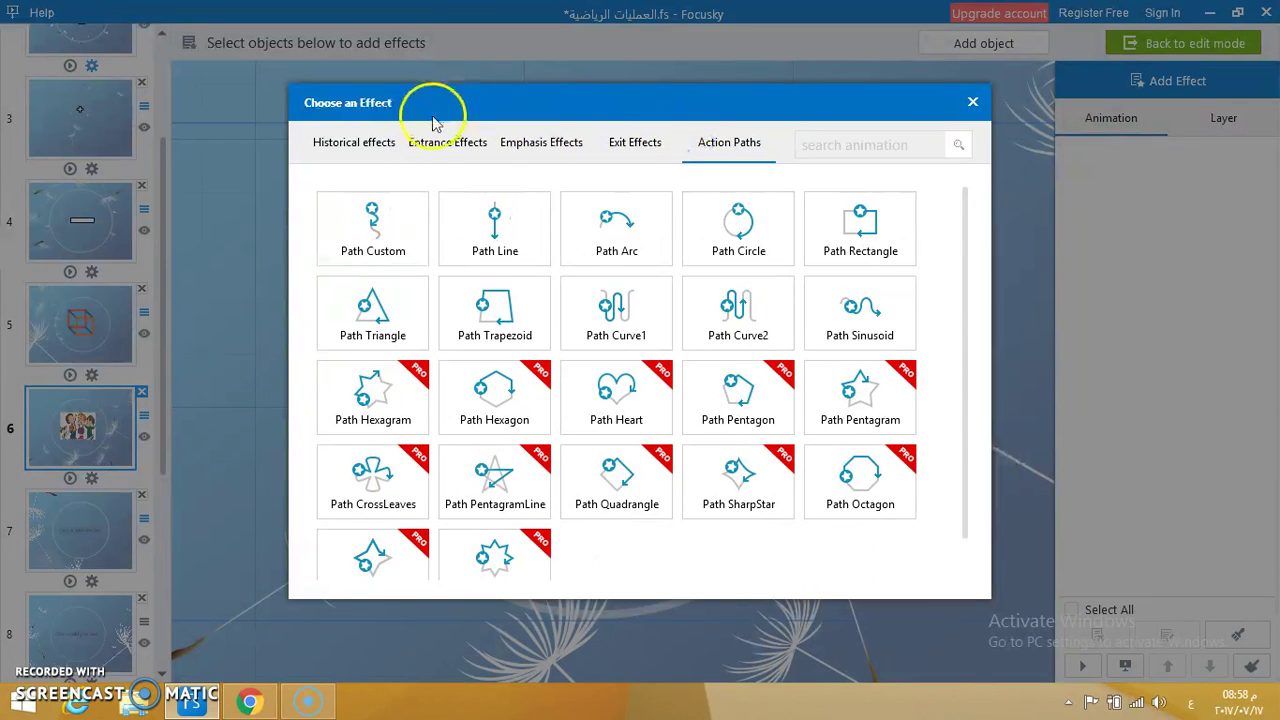
click(415, 149)
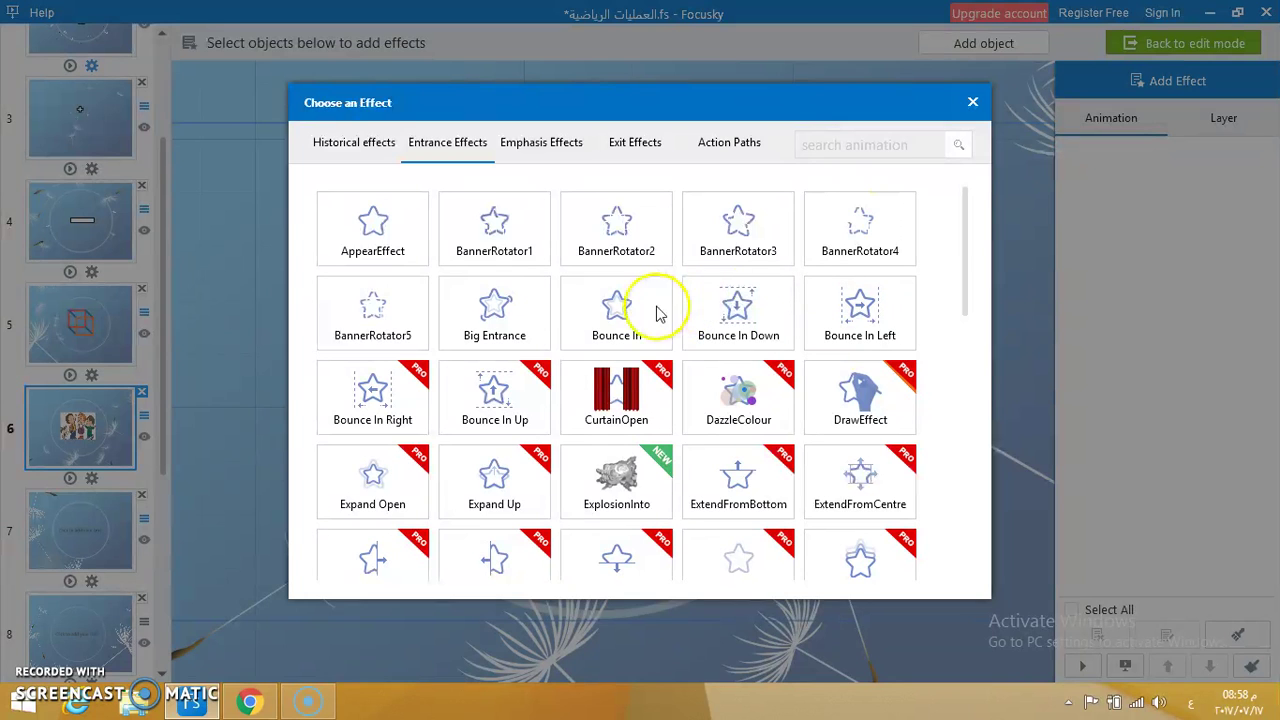
click(381, 316)
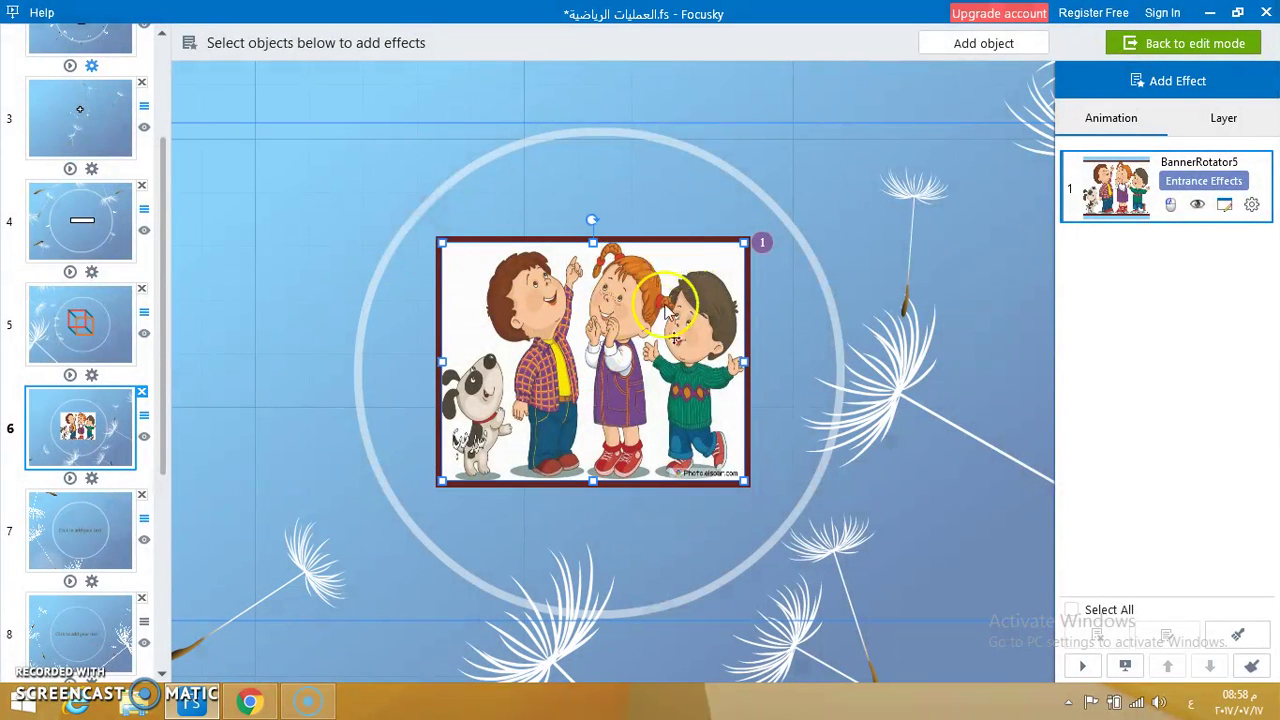
- Review the start options of the BannerRotator5 effect and preview the children's image animation
click(1171, 206)
click(1174, 248)
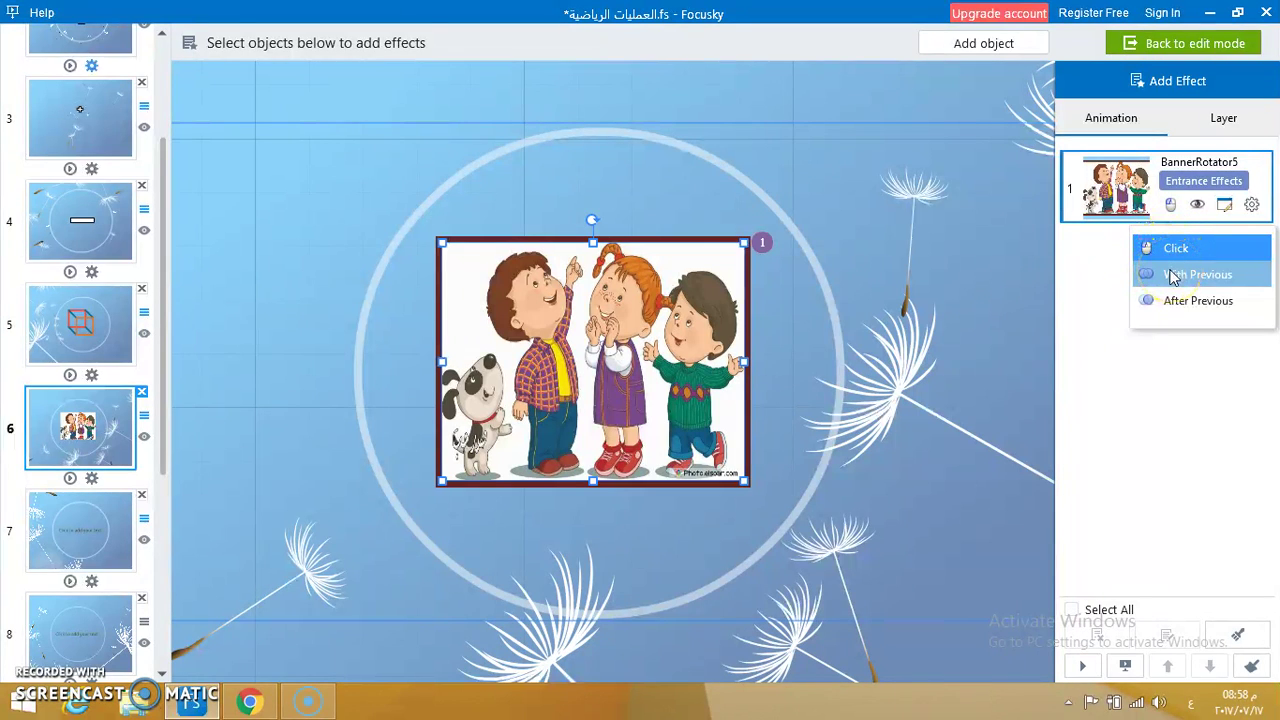
click(1177, 309)
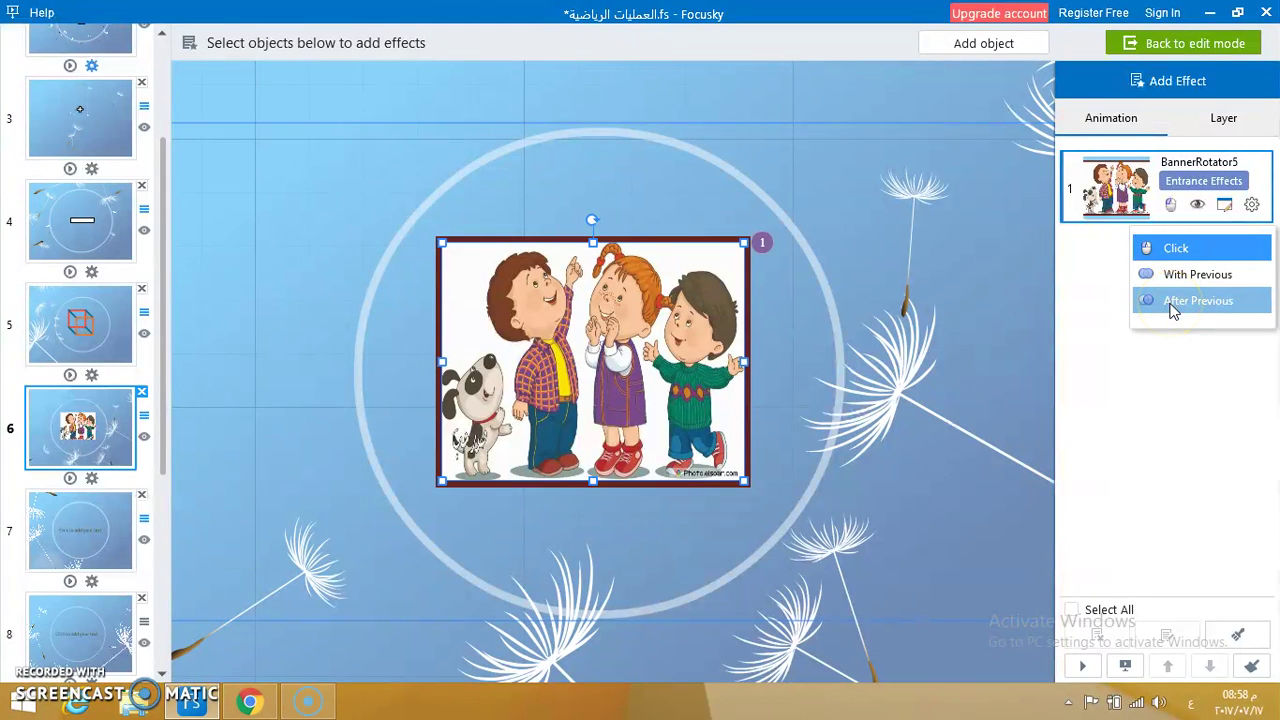
click(1198, 205)
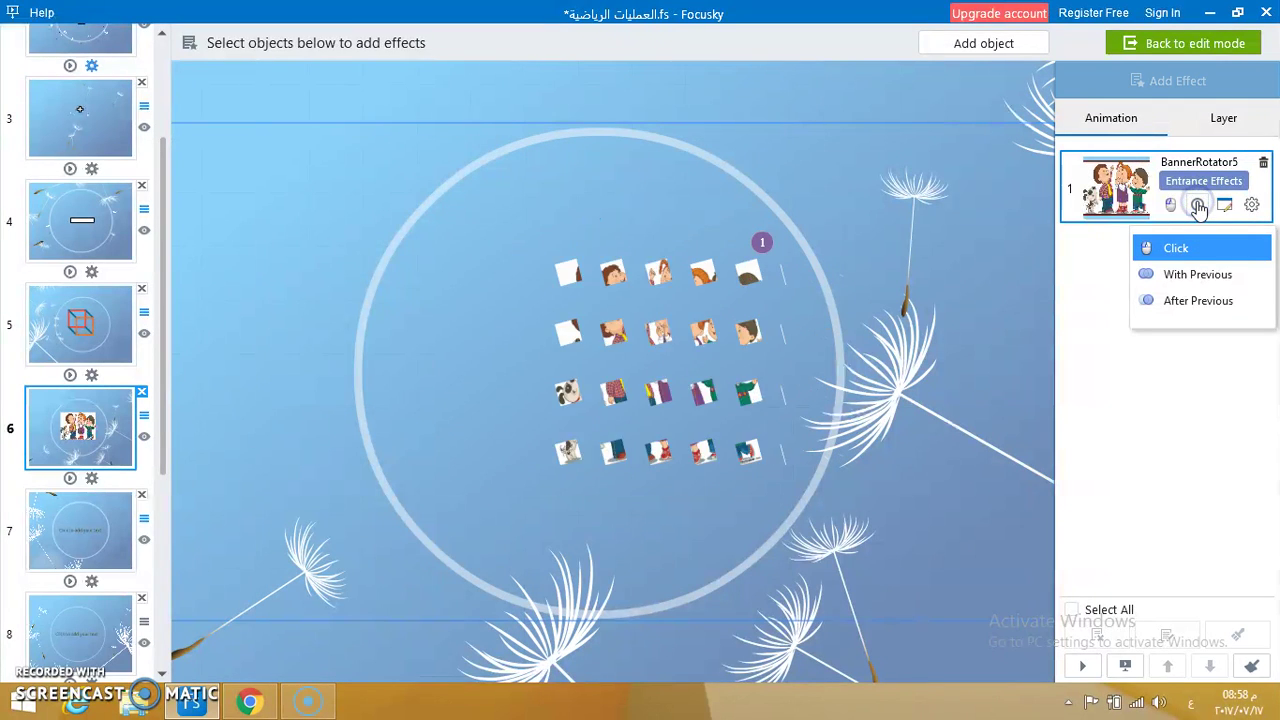
click(1198, 205)
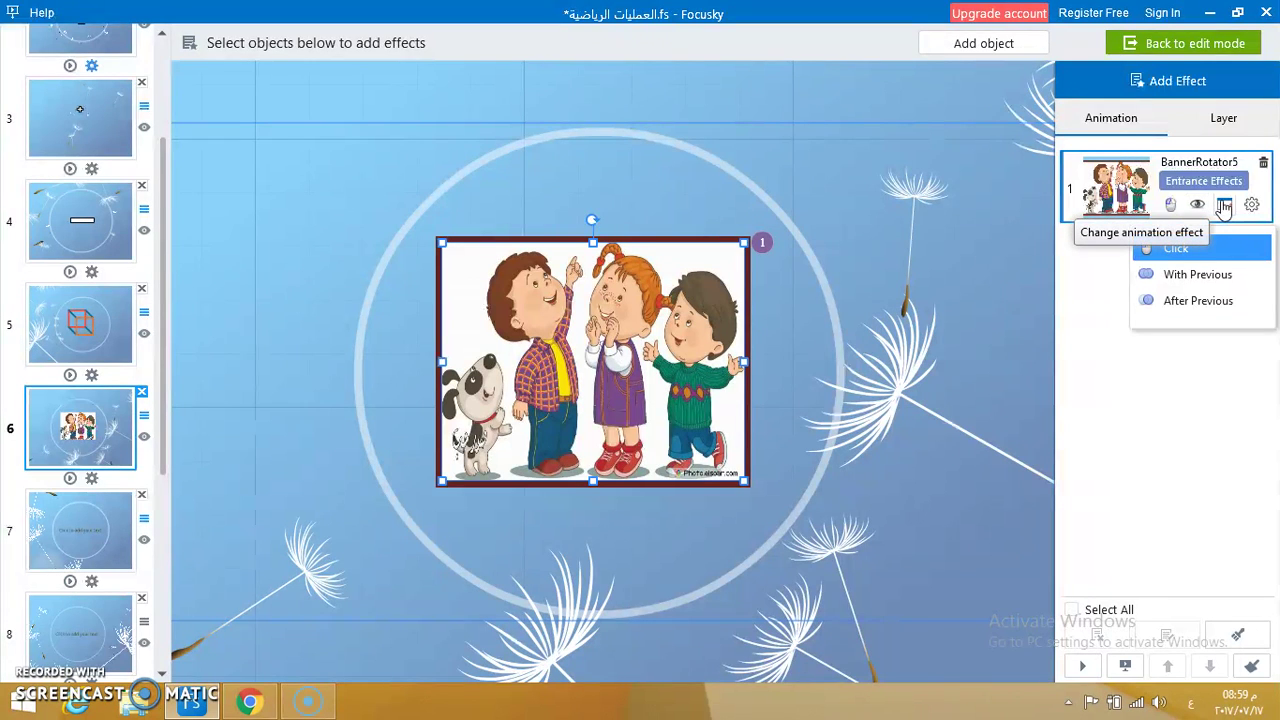
- Look over the alternative entrance effects for the children's image on slide 6 without changing the applied effect
click(1224, 206)
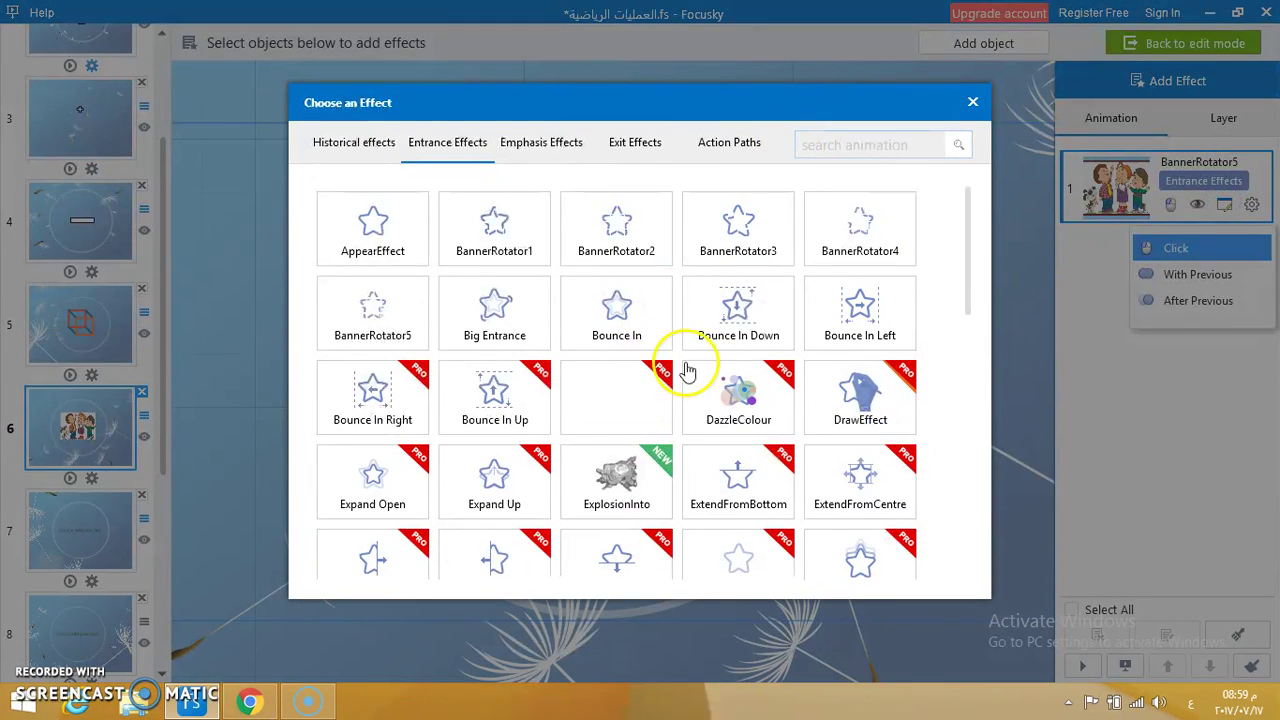
click(972, 102)
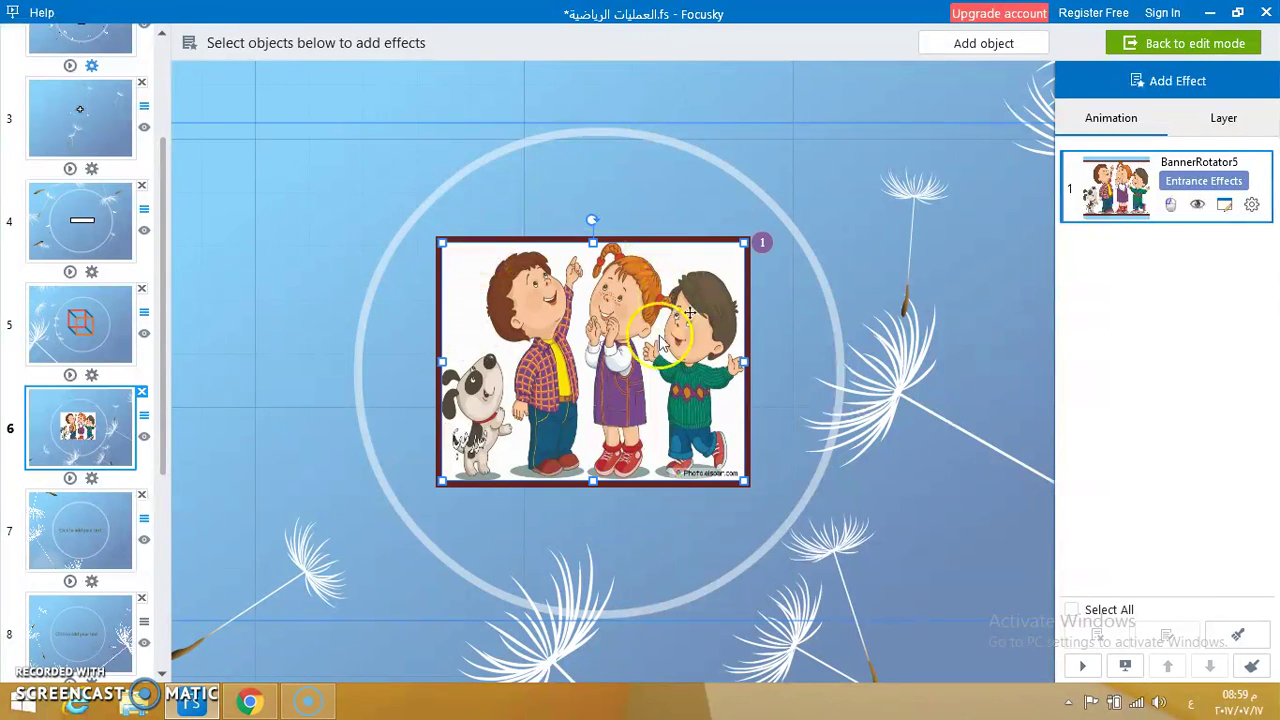
- Apply the DreamyBackground emphasis effect to the Arabic title العمليات الحسابية on slide 1
drag(167, 313, 156, 172)
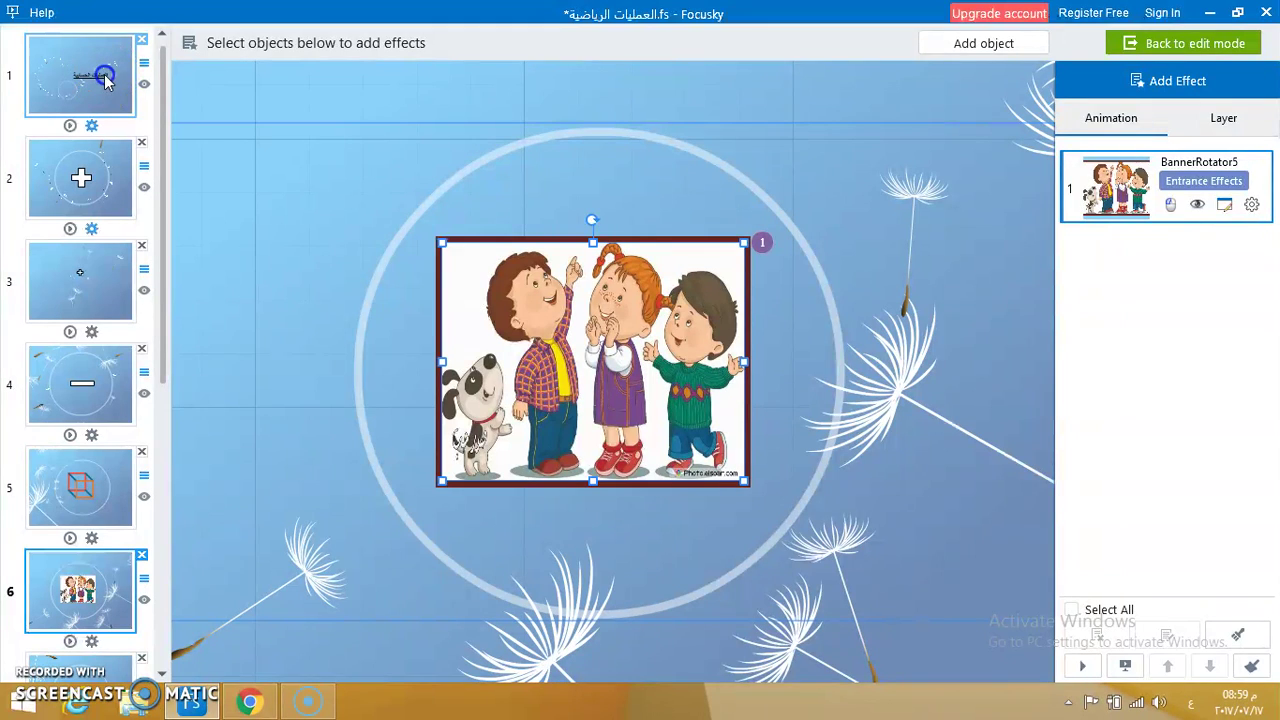
click(82, 115)
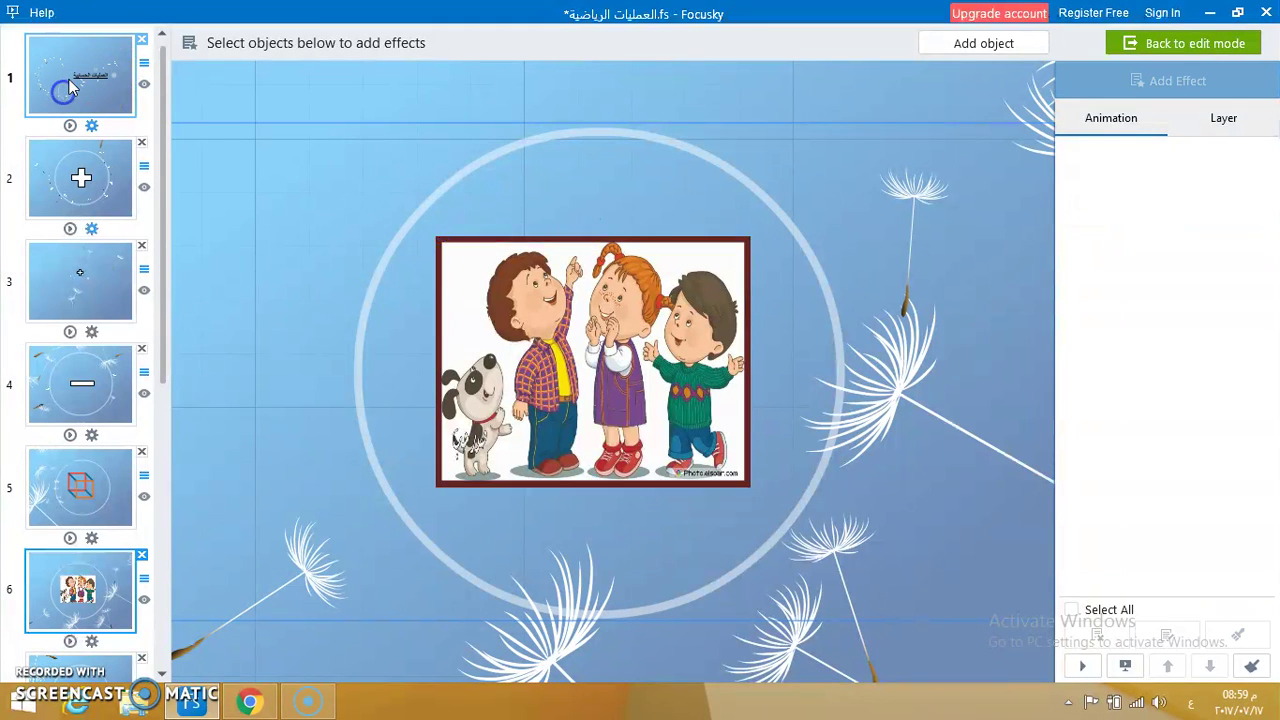
click(620, 385)
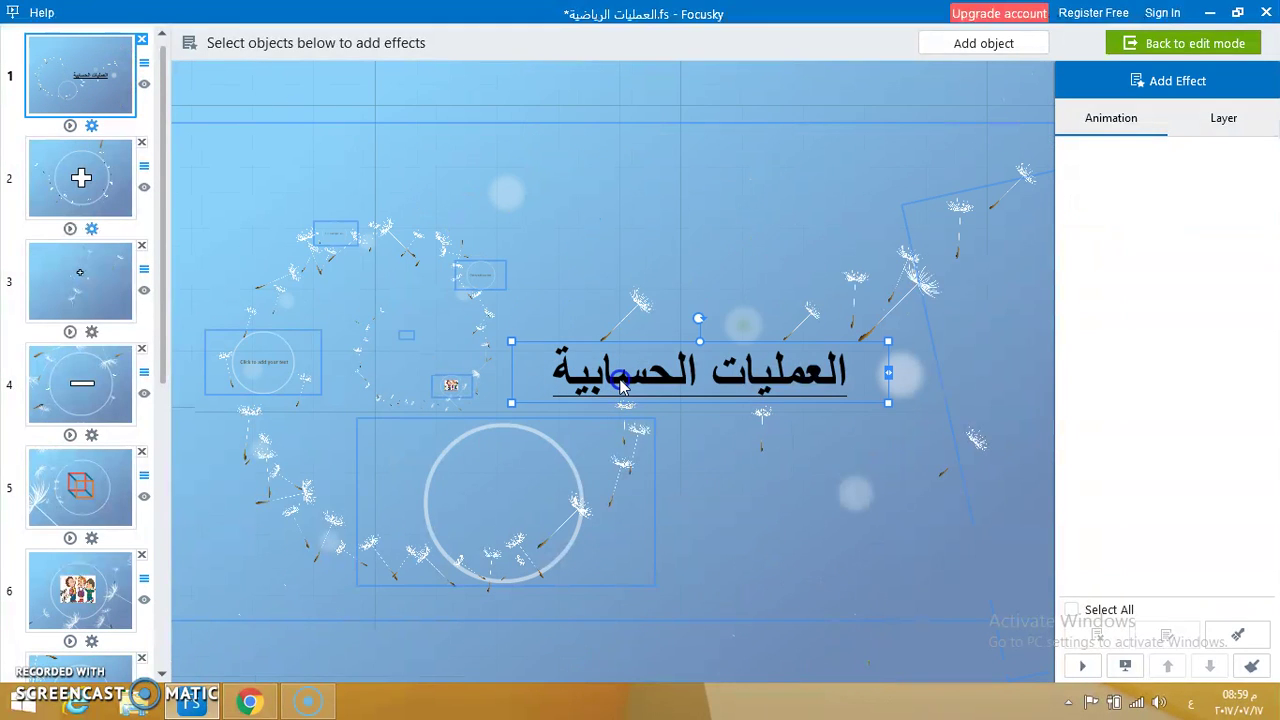
click(1150, 84)
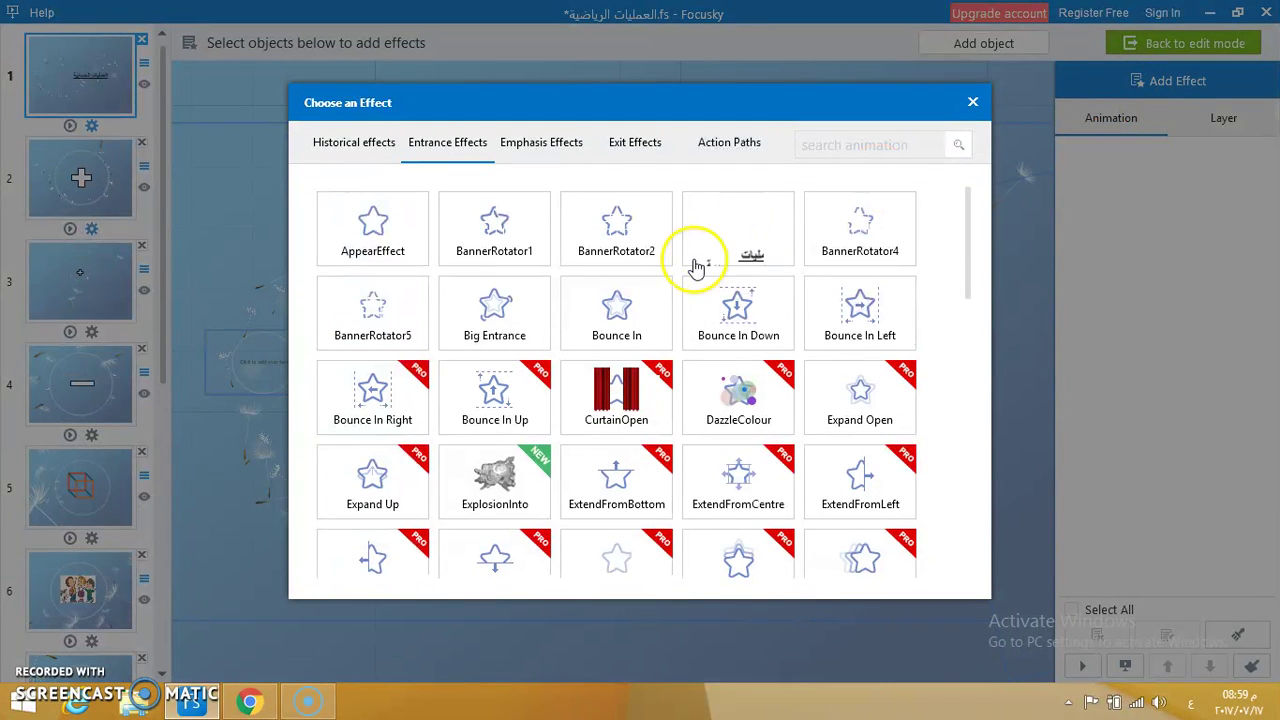
click(530, 143)
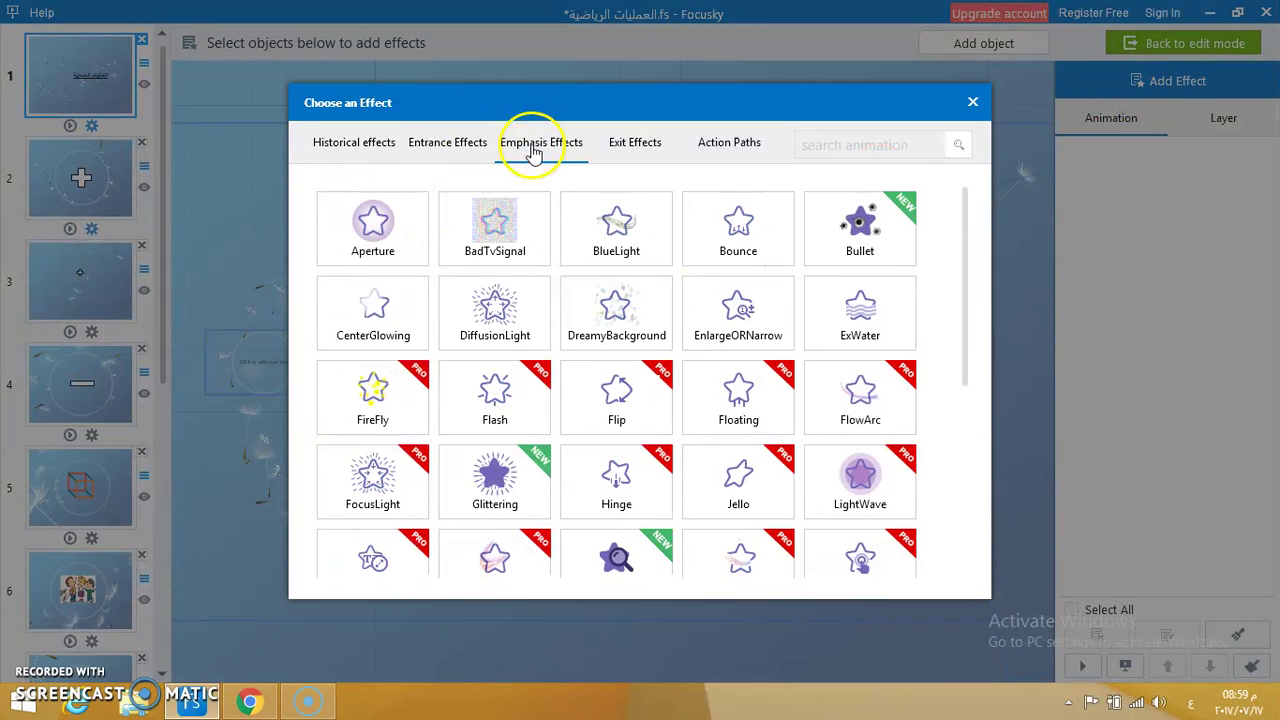
click(637, 328)
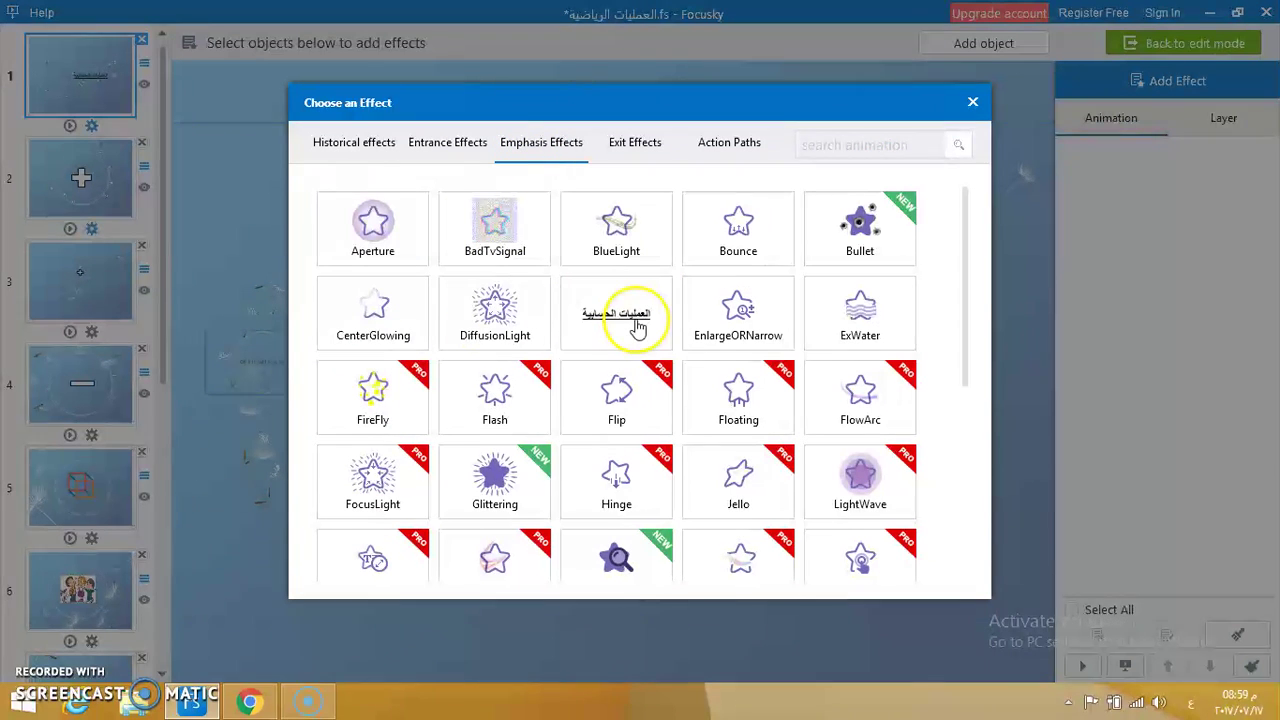
click(637, 328)
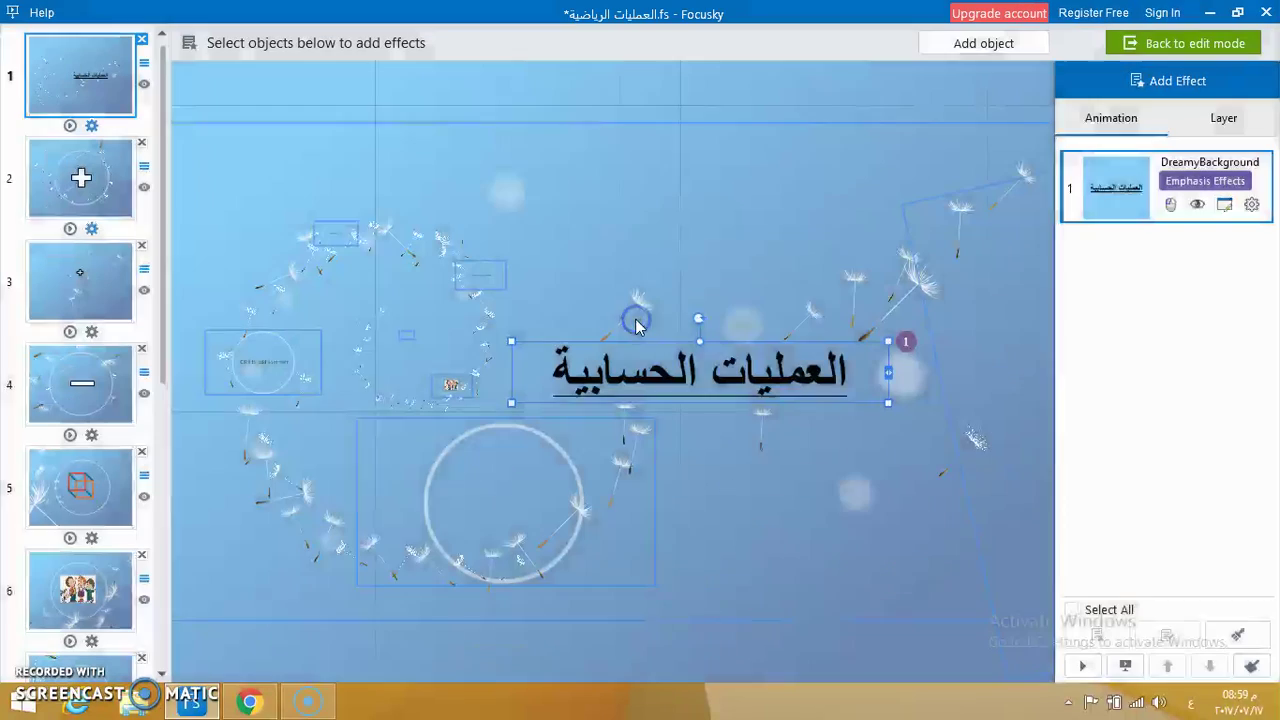
click(681, 263)
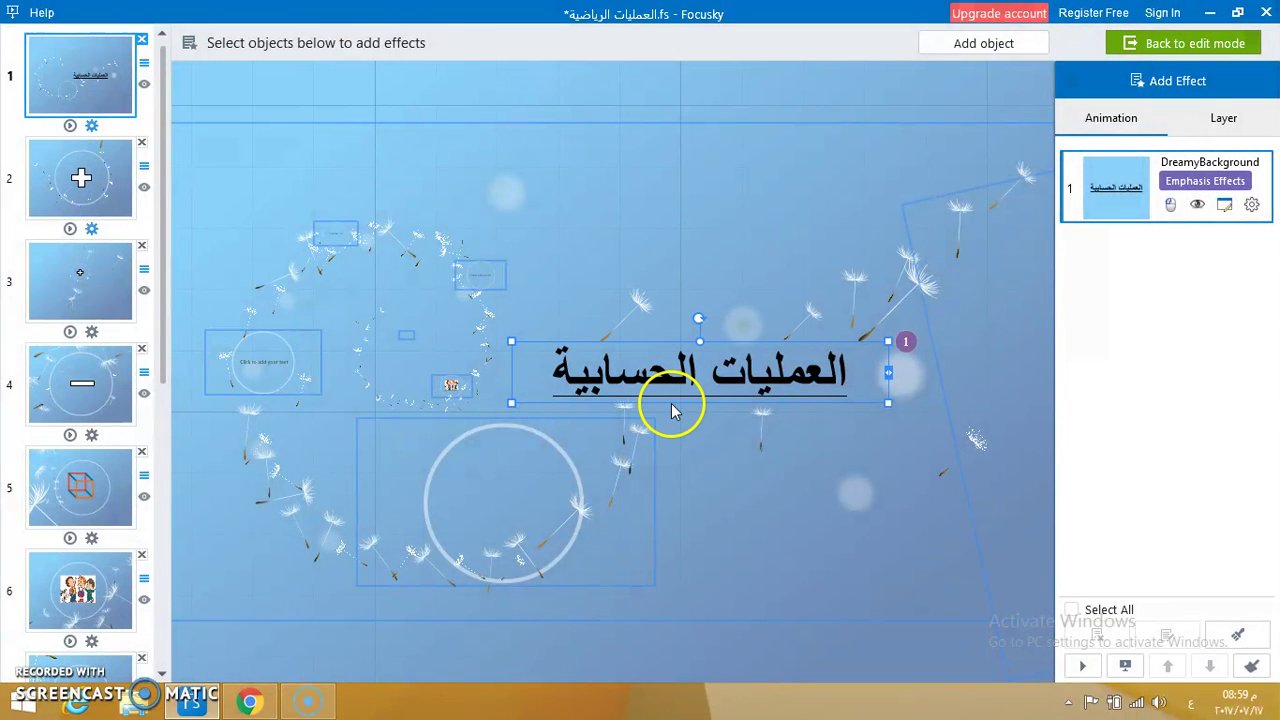
click(384, 432)
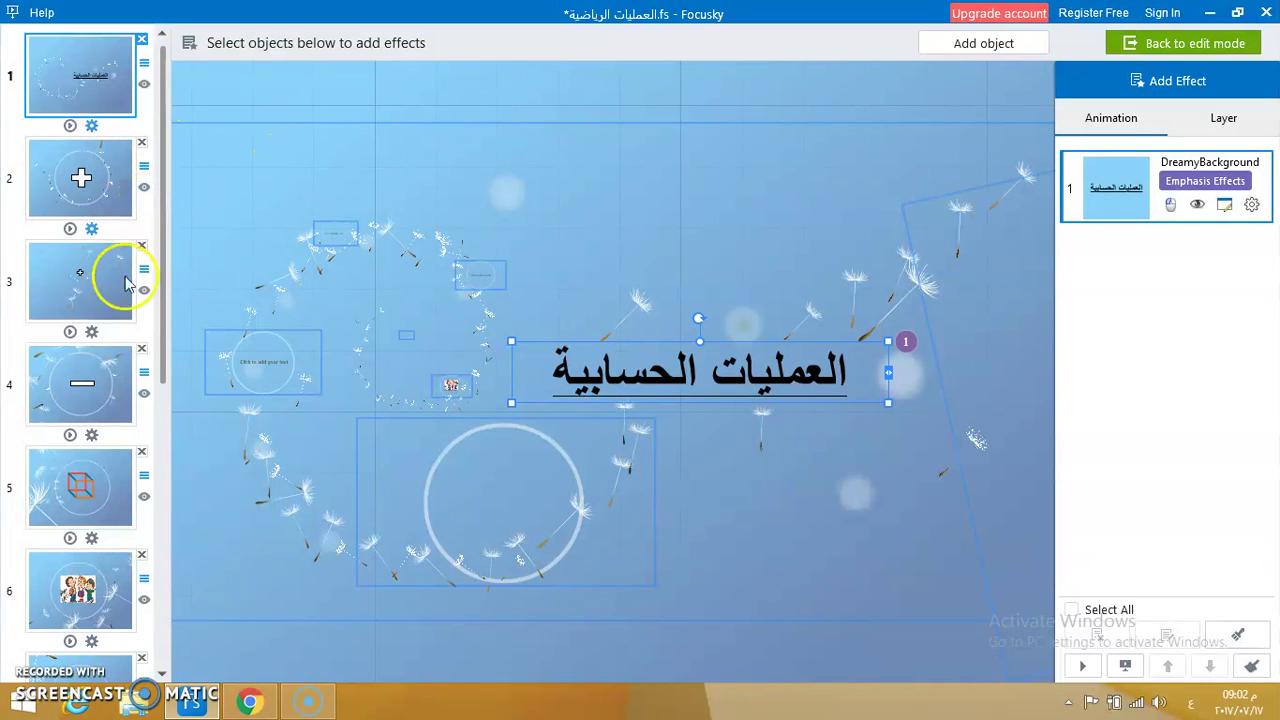
- Leave the animation editor and return to edit mode with slide 1 shown
drag(164, 288, 168, 131)
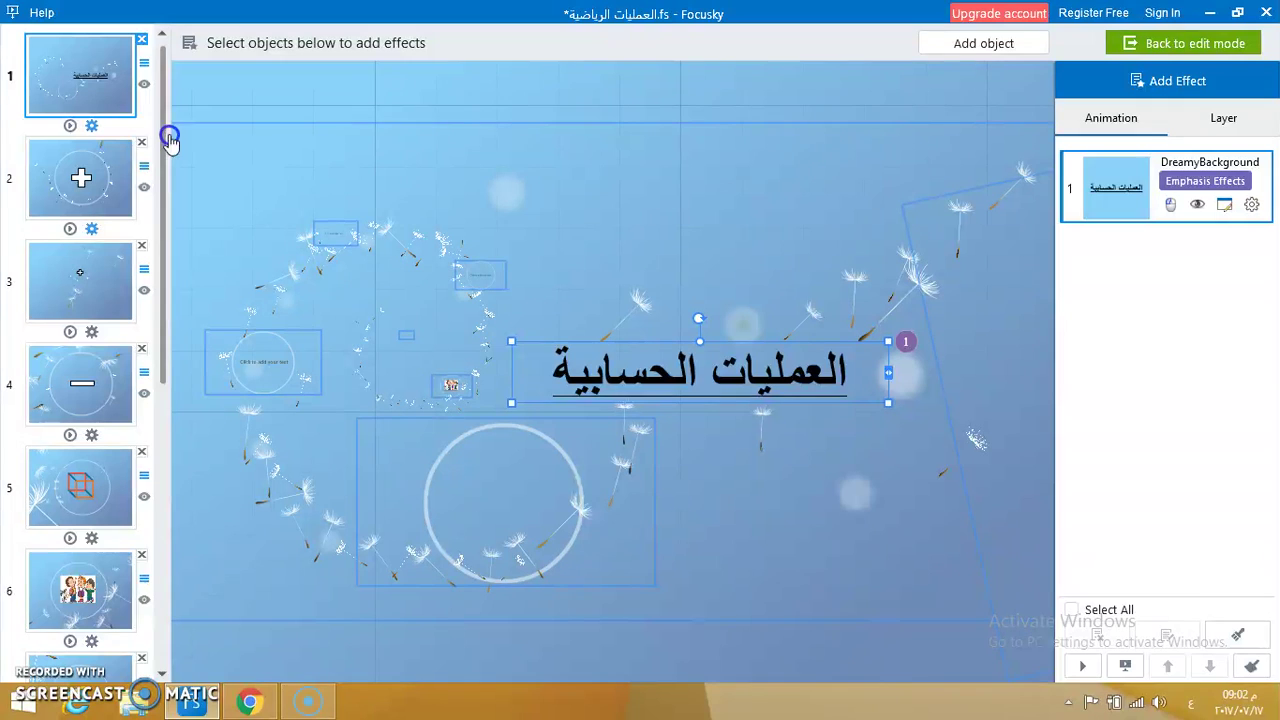
click(1157, 45)
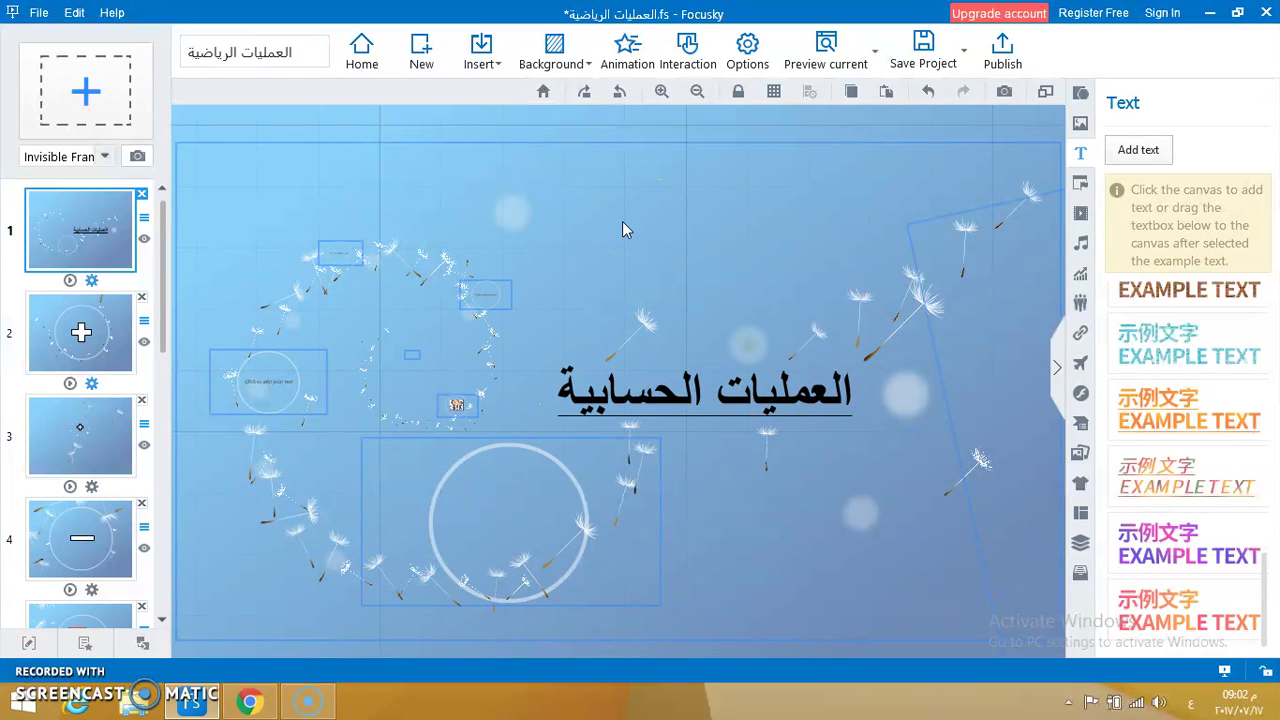
drag(166, 246, 157, 218)
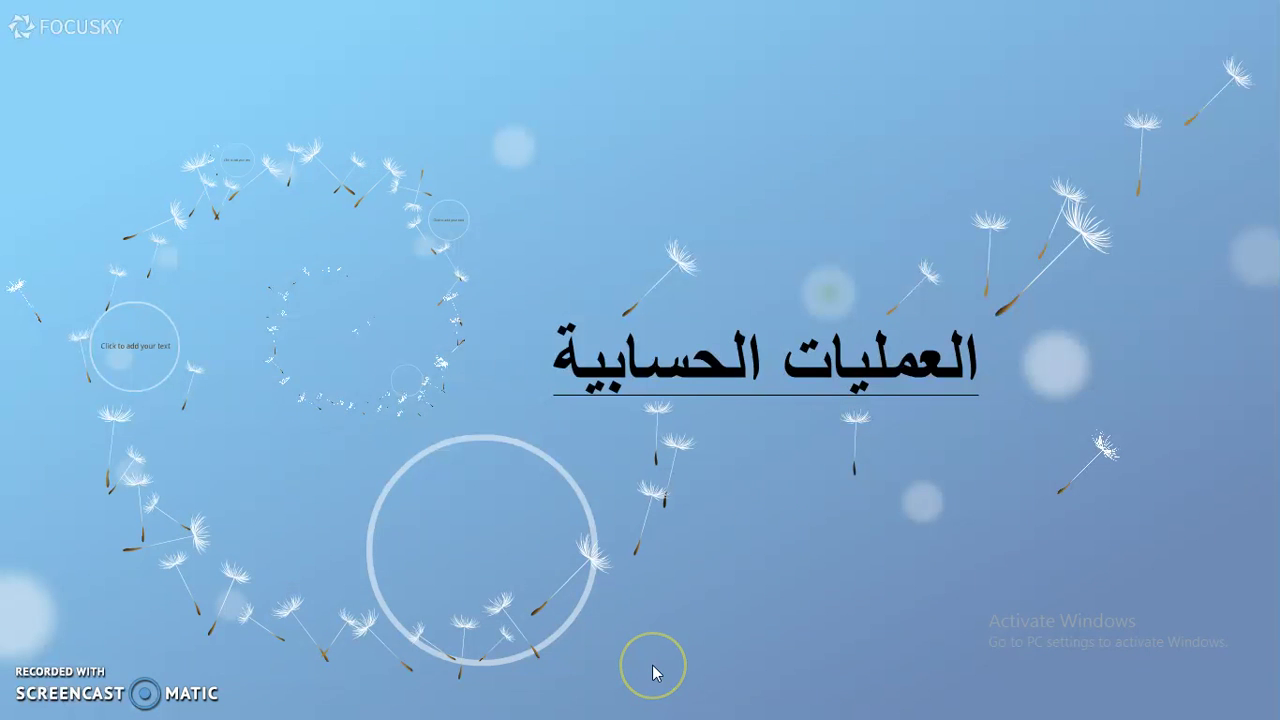
- Play the presentation in full-screen preview, moving forward and back between slides through to the last one, and exit the preview
mouse_move(606, 708)
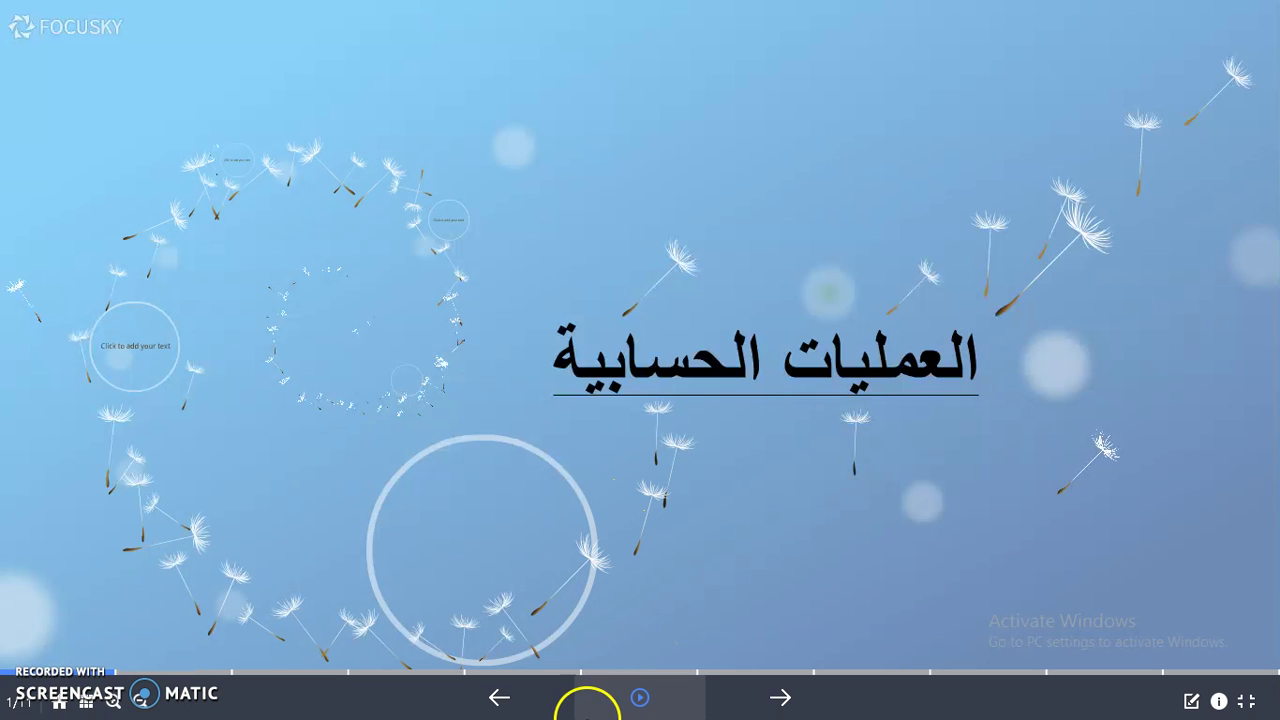
click(636, 697)
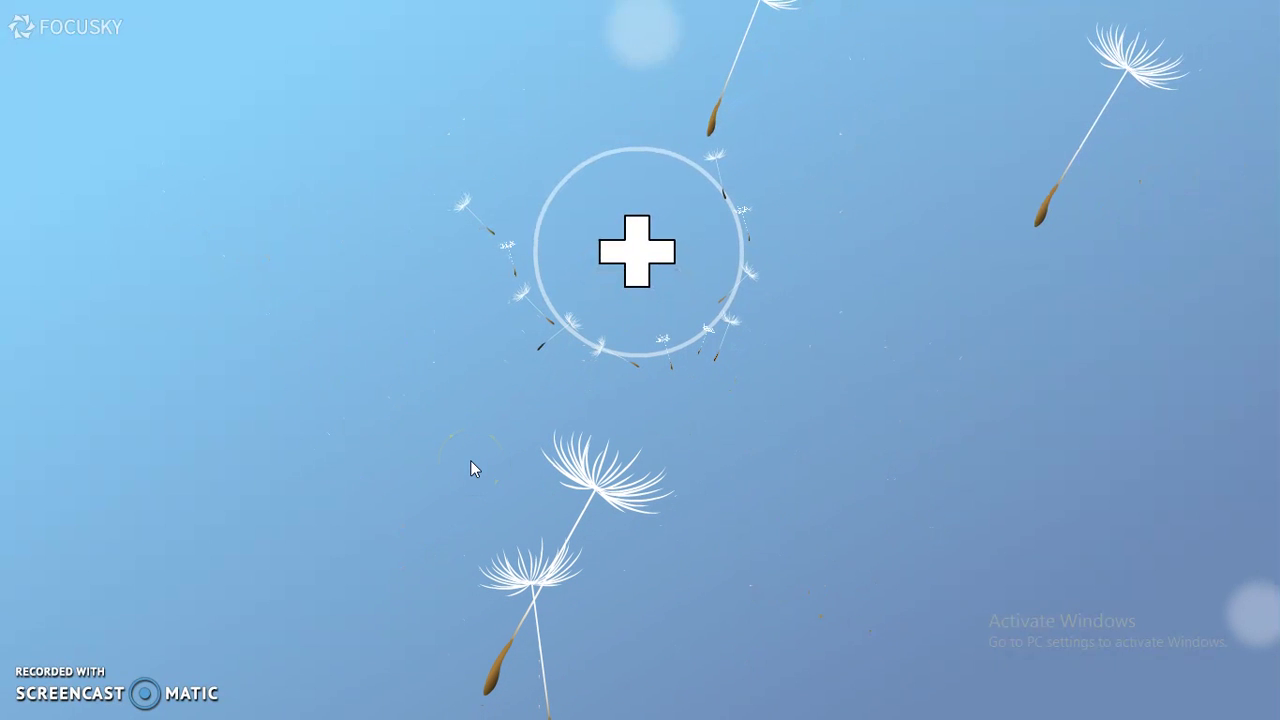
mouse_move(586, 685)
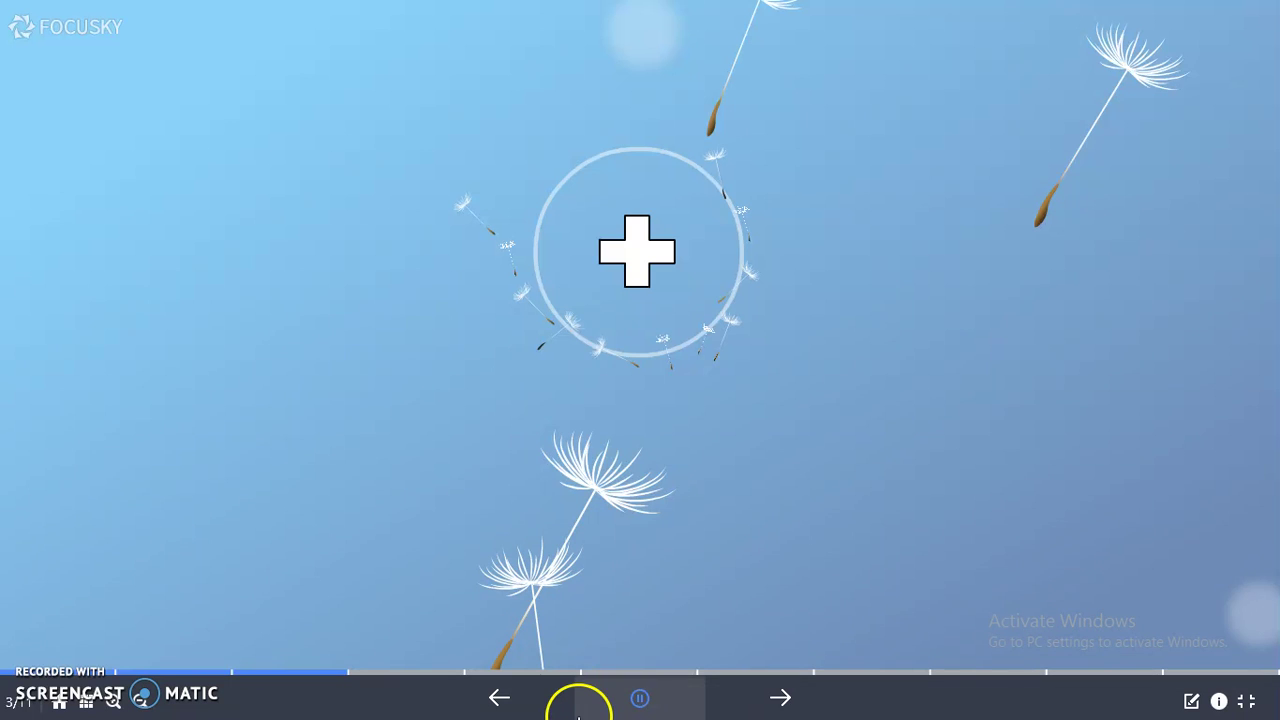
click(762, 698)
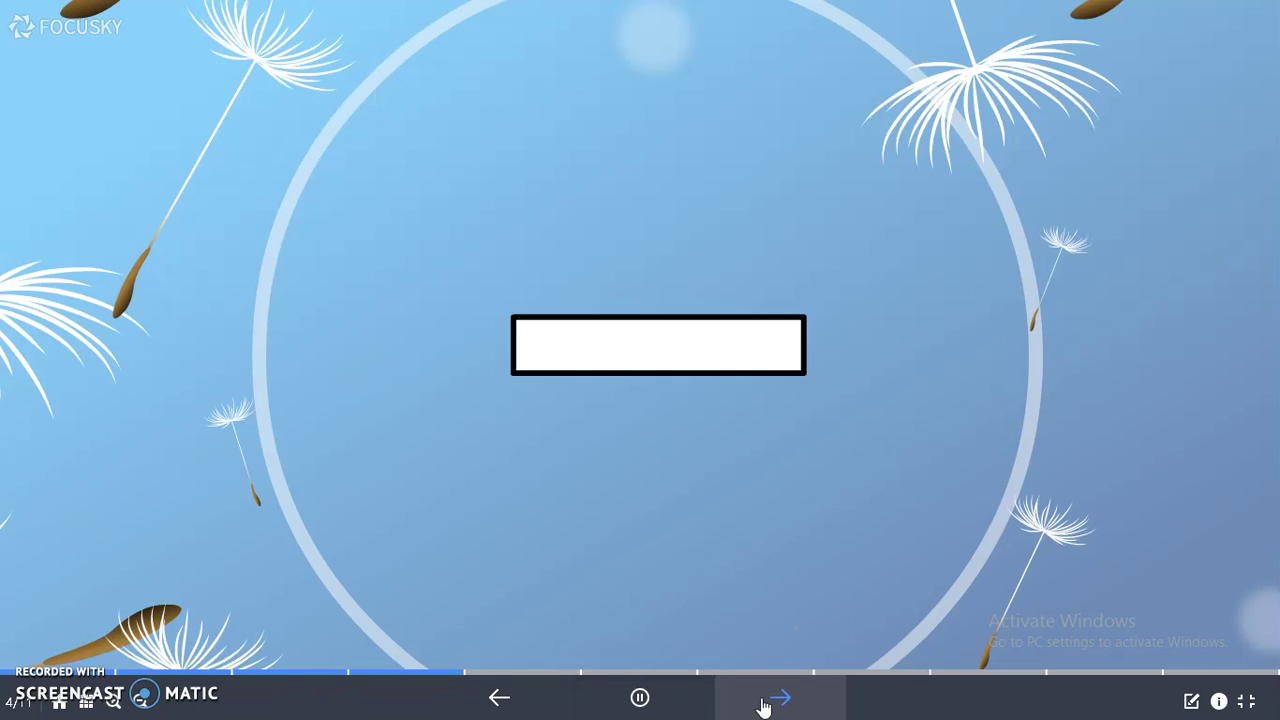
click(762, 698)
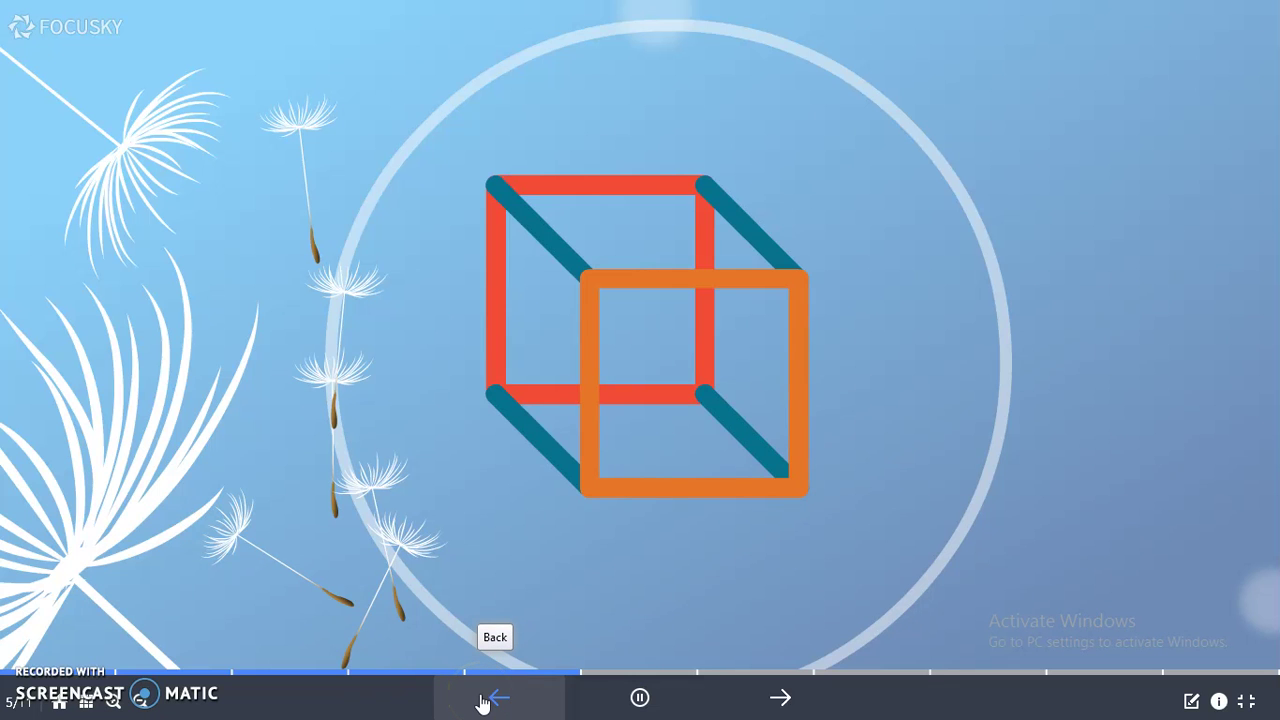
click(481, 703)
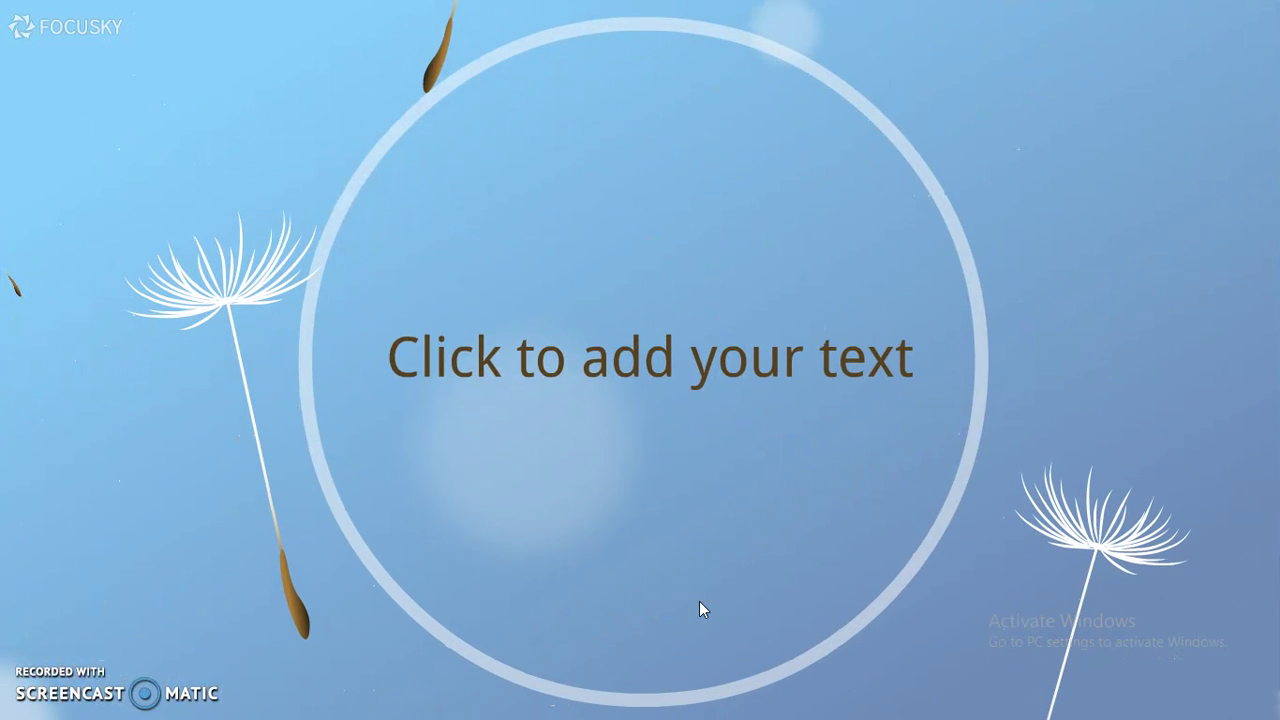
click(641, 684)
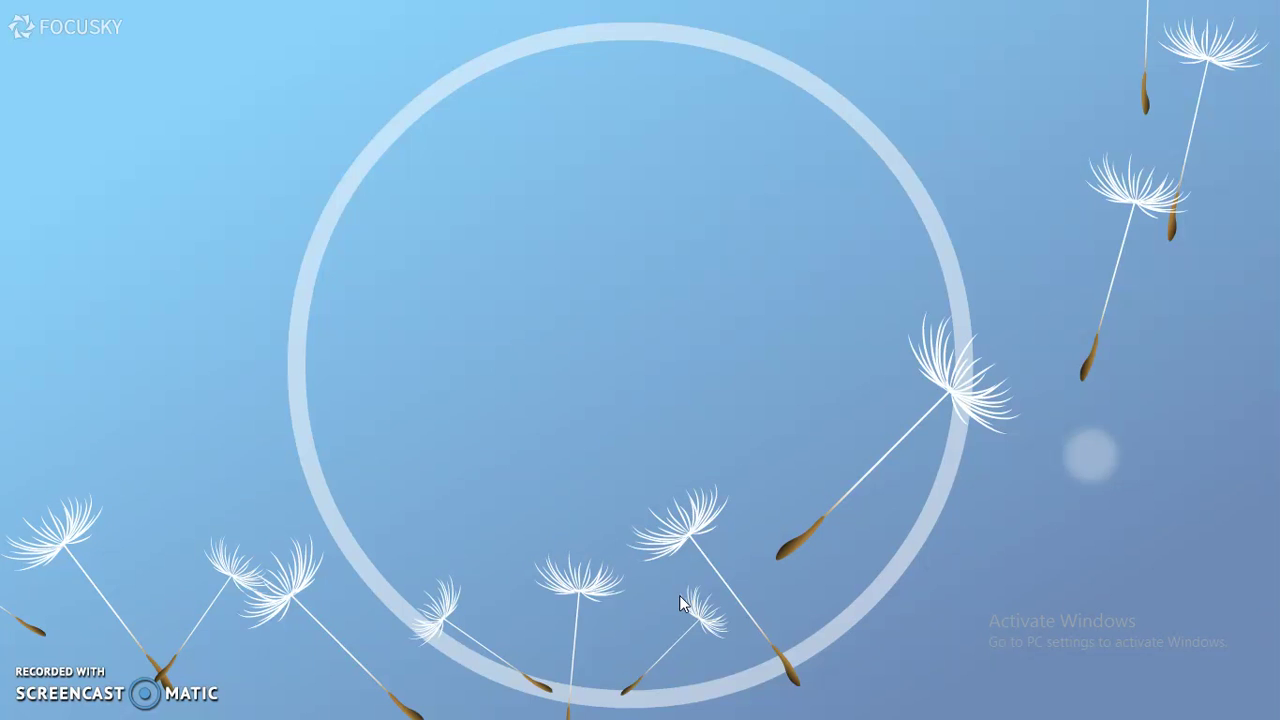
click(986, 710)
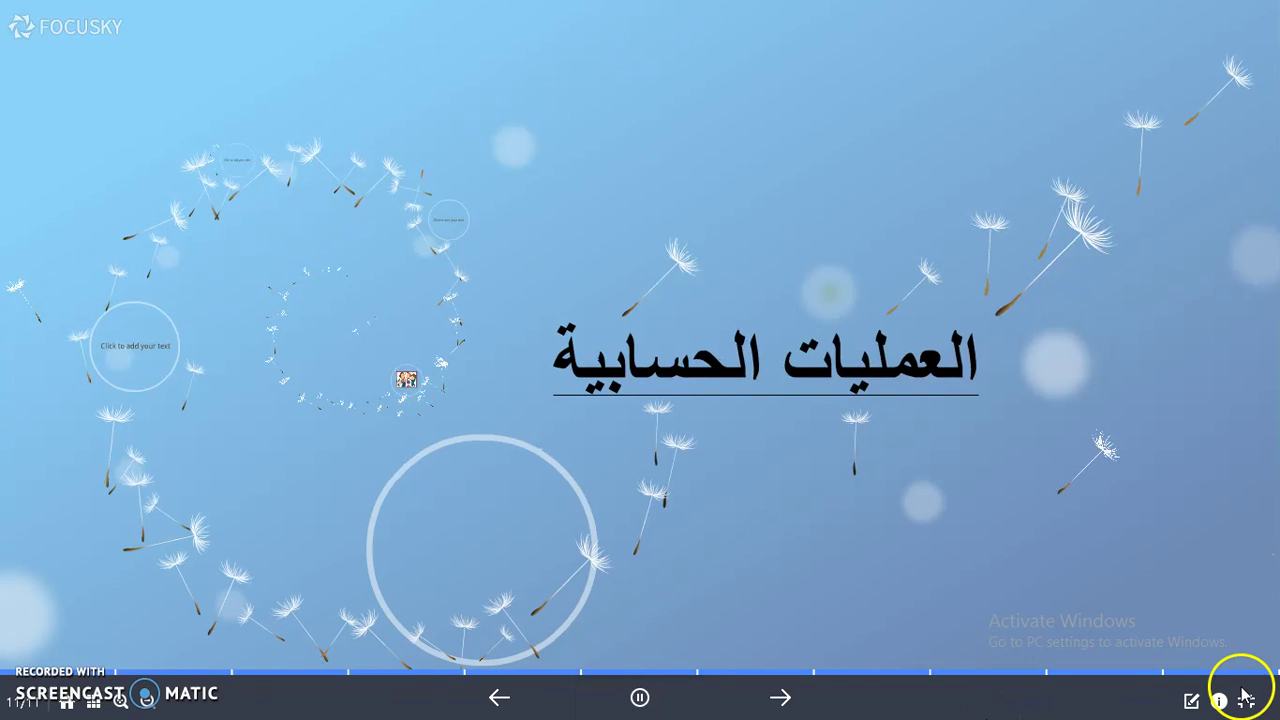
click(1247, 703)
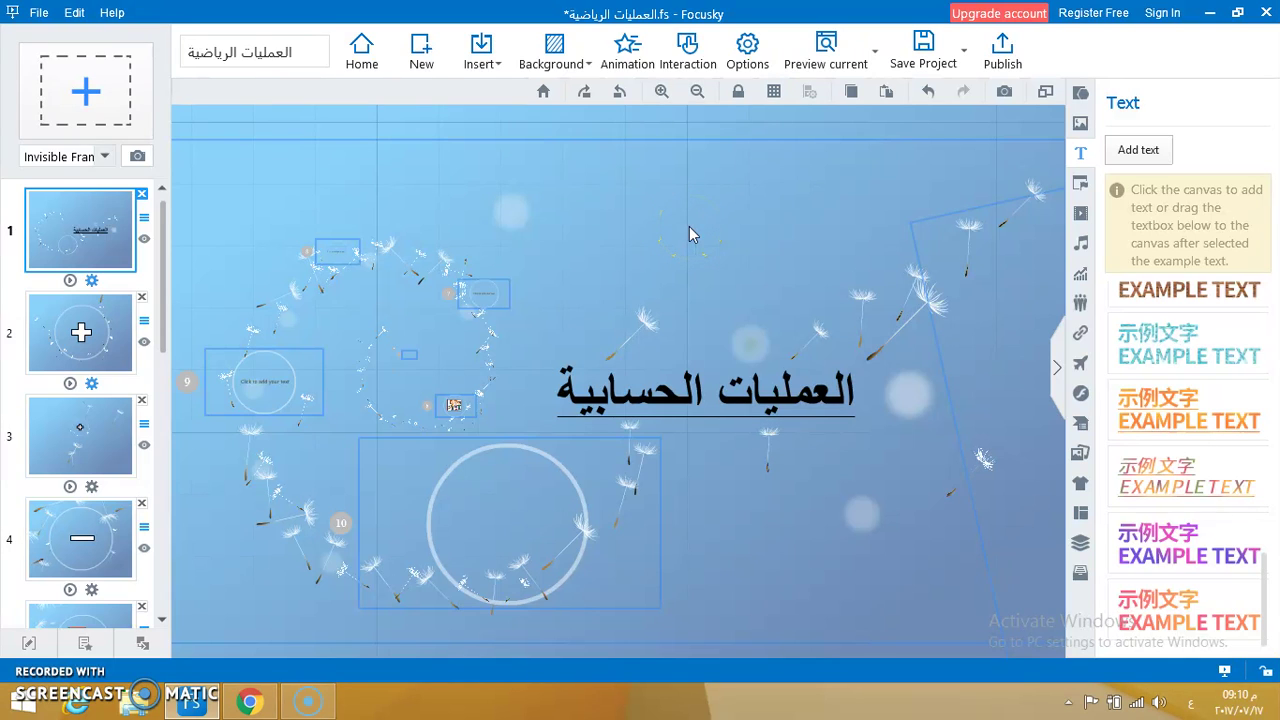
- Save the presentation project العمليات الرياضية
click(754, 80)
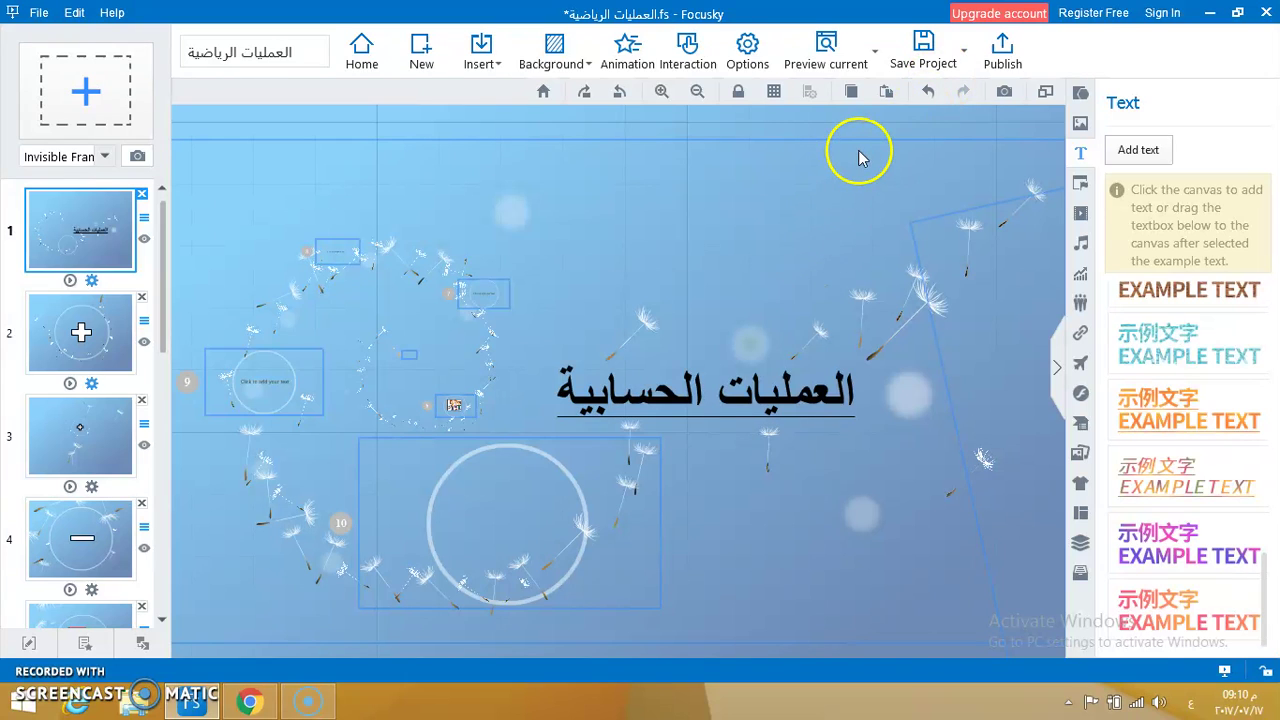
click(925, 60)
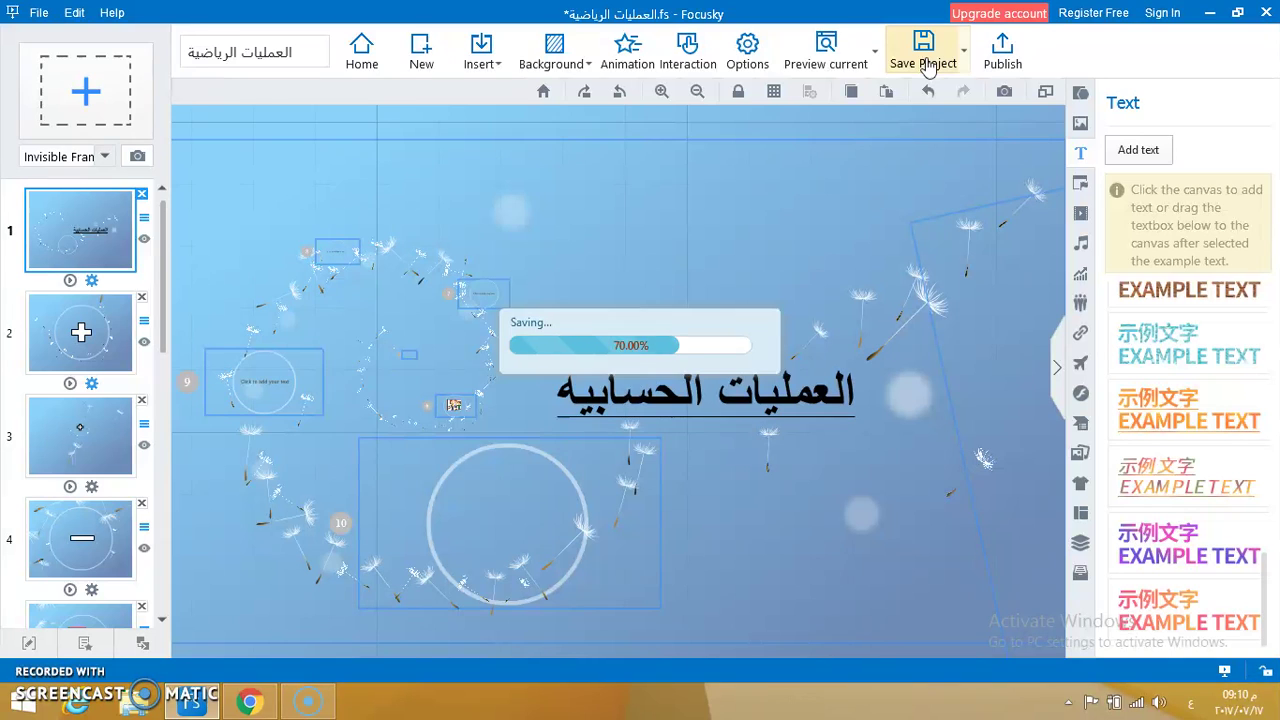